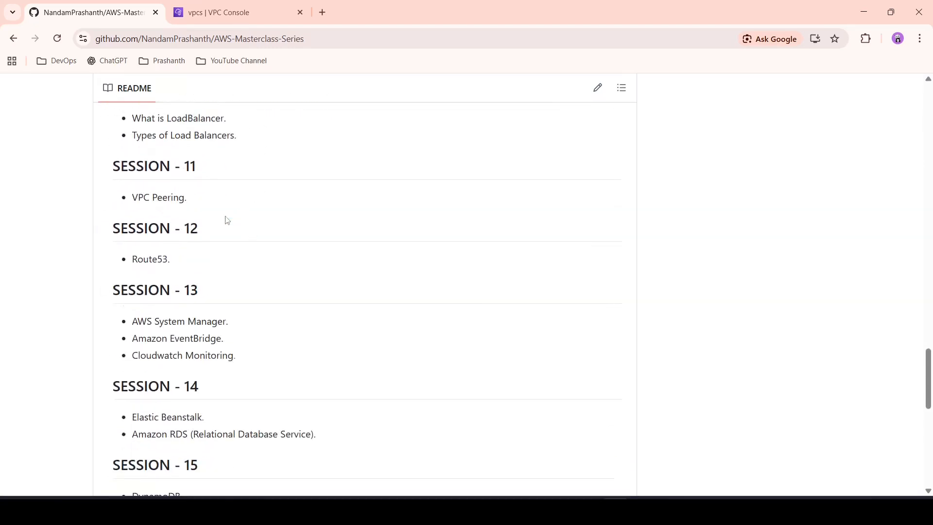
Step: Open the SESSION11 folder of the repository and read through its AWS VPC Peering notes
scroll(227, 220, "up", 20)
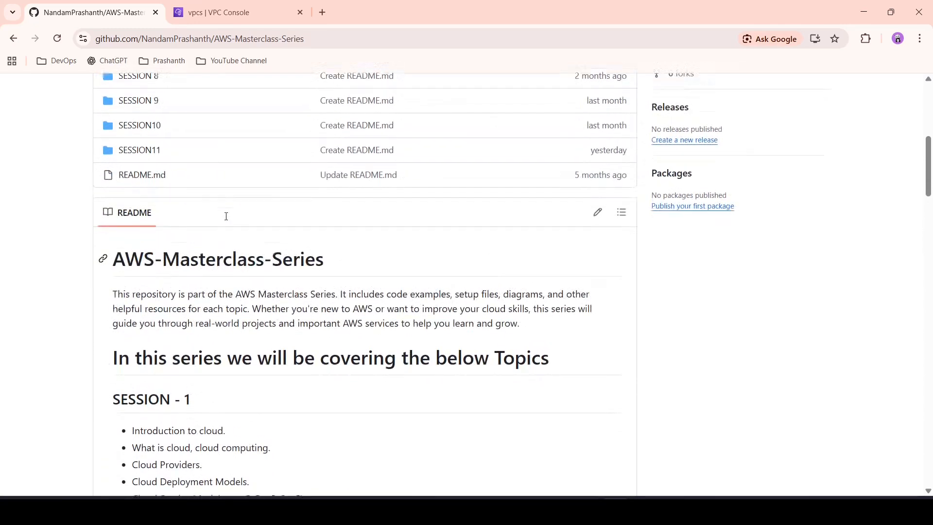
left_click(138, 182)
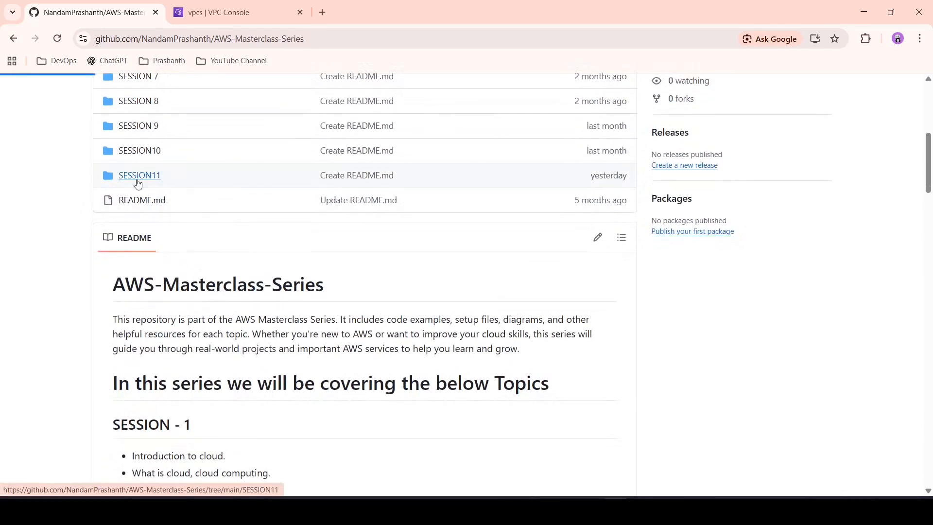
scroll(319, 284, "down", 5)
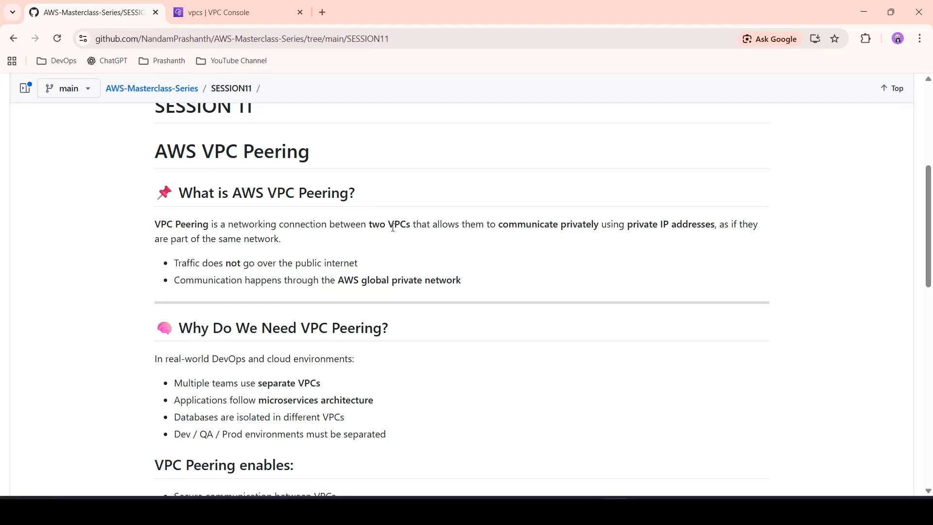
scroll(394, 228, "down", 10)
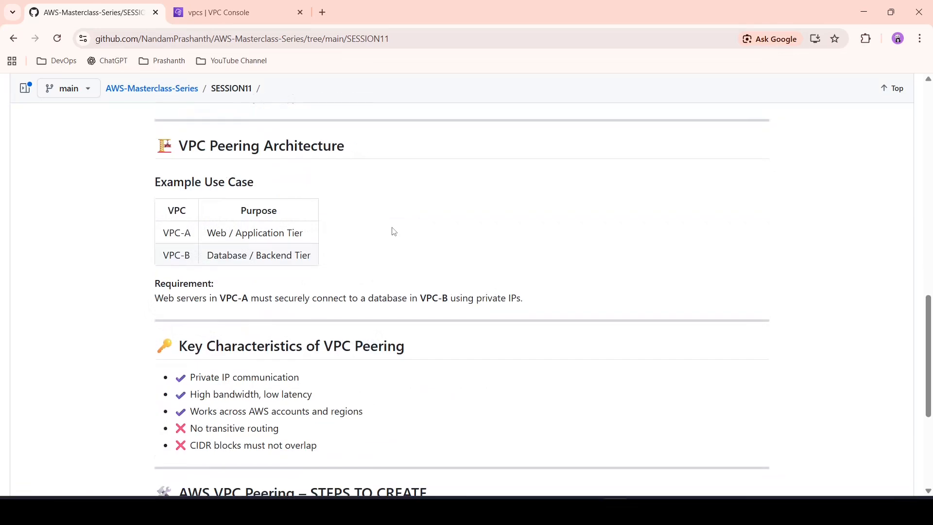
scroll(393, 231, "up", 5)
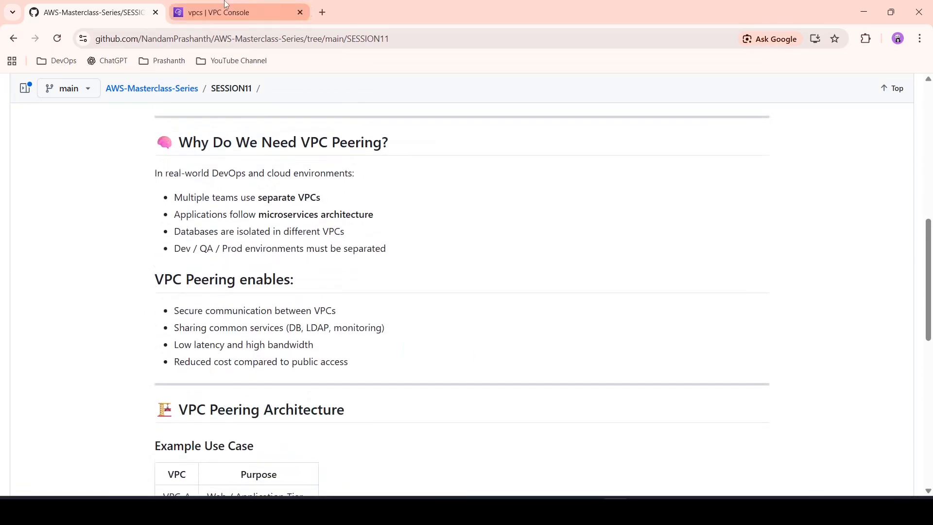
Step: Switch to the AWS VPC console and start a new VPC with the name tag TEST-VPC-1
left_click(226, 12)
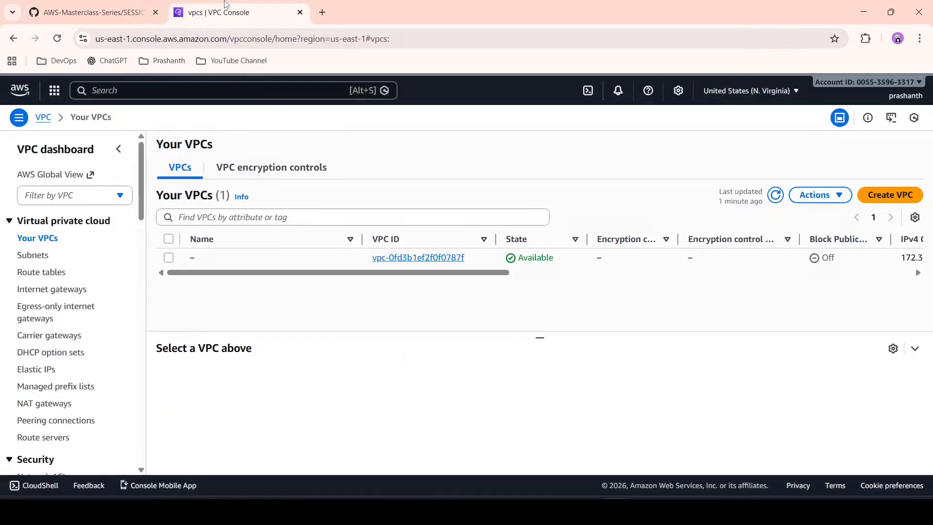
left_click(913, 200)
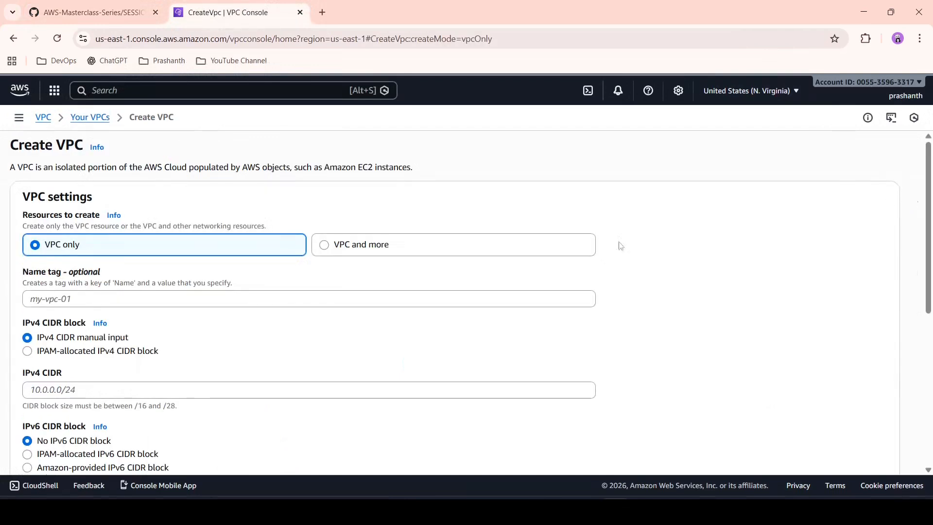
left_click(394, 298)
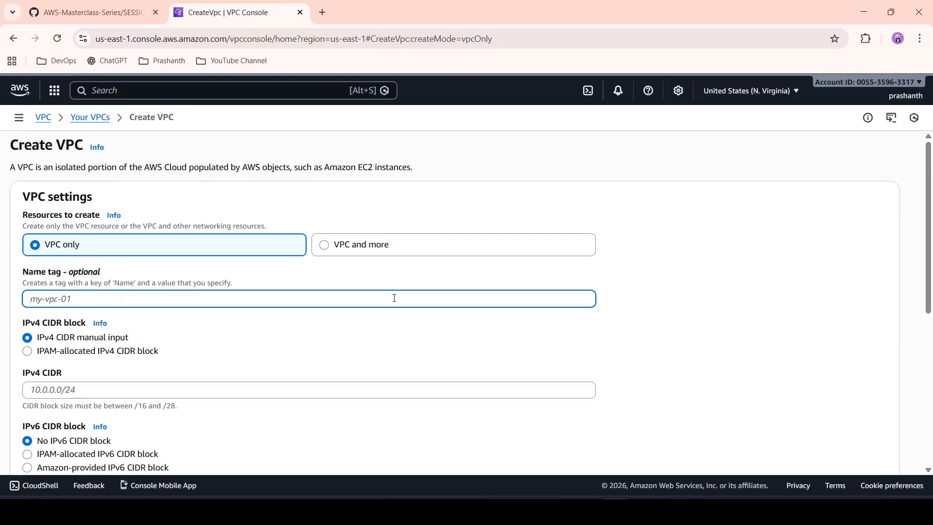
type("TEST-VPC-1")
Step: Enter 10.0.0.0/24 as the new VPC's IPv4 CIDR
left_click(385, 388)
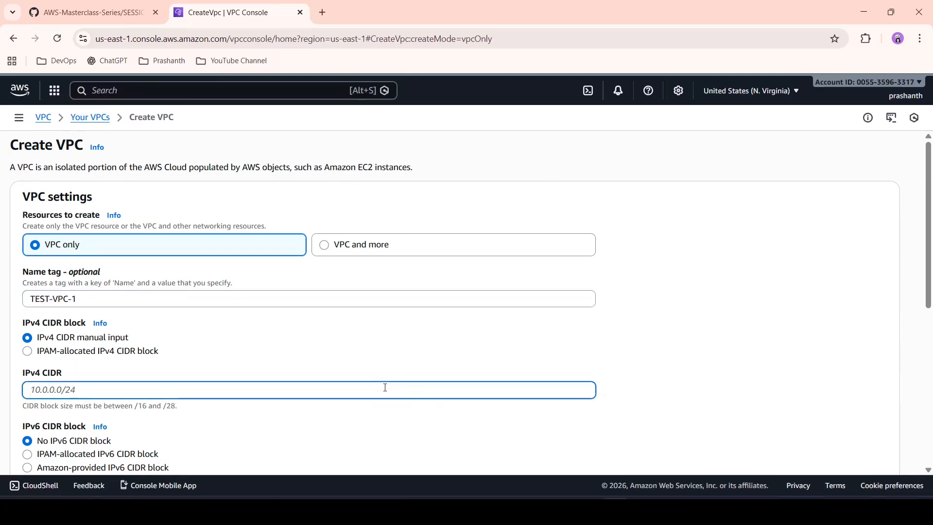
type("10.0.0.0/24")
left_click(595, 352)
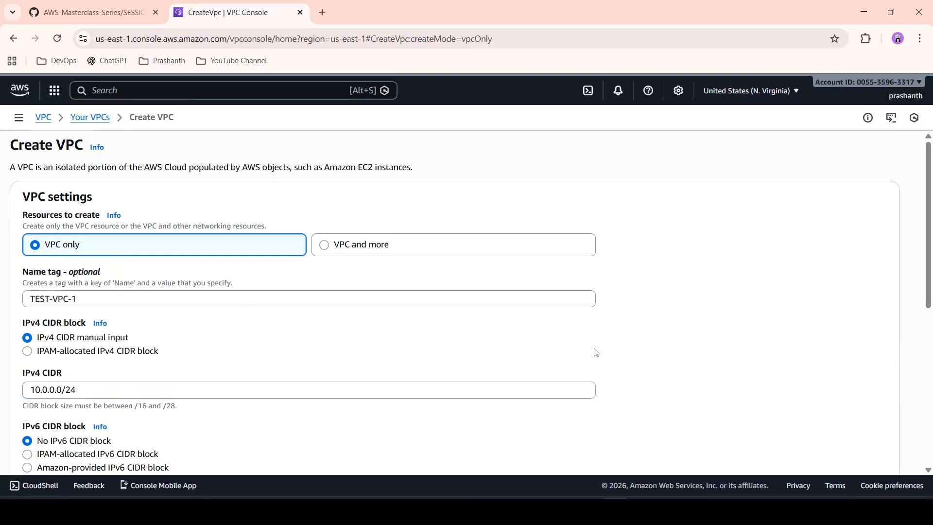
scroll(596, 352, "down", 2)
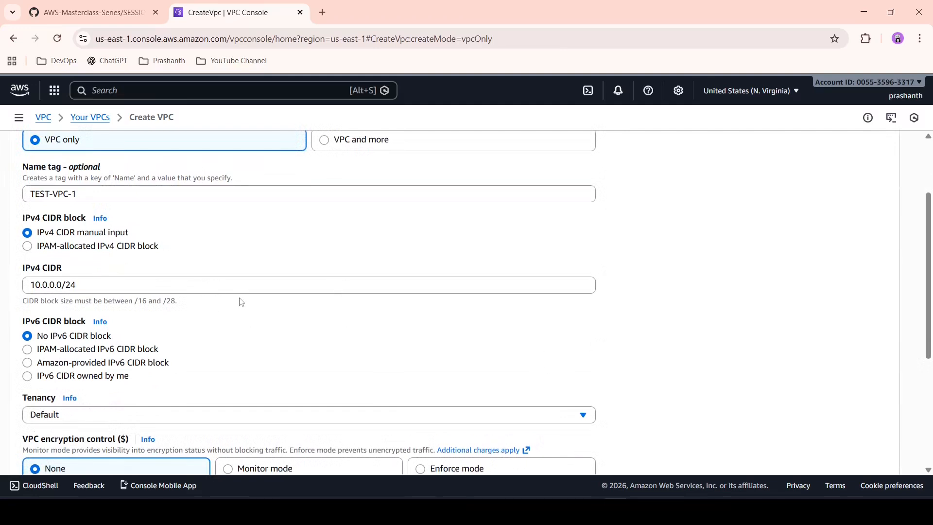
Step: Change the IPv4 CIDR to 10.0.0.0/16, create the VPC and view it in the VPC list
left_click(256, 286)
key("BackSpace")
key("BackSpace")
type("16")
left_click(602, 373)
scroll(605, 373, "down", 4)
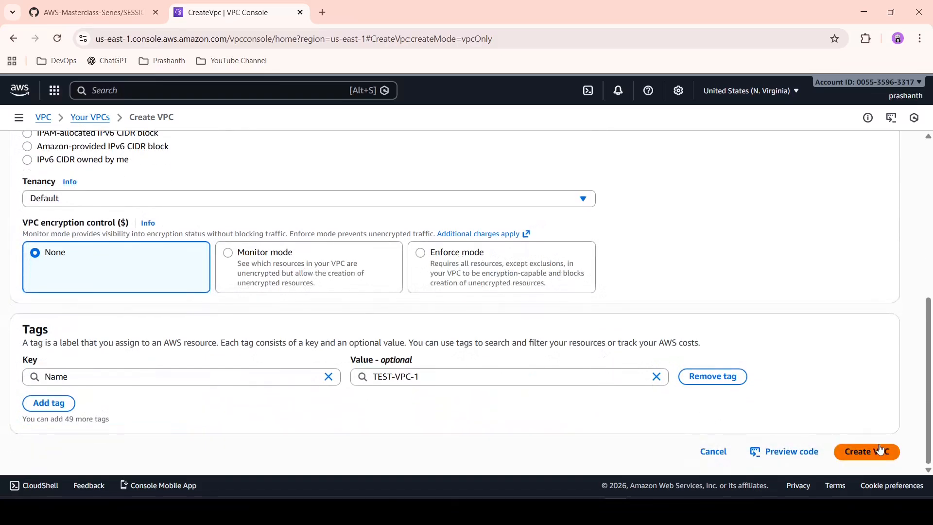
left_click(881, 449)
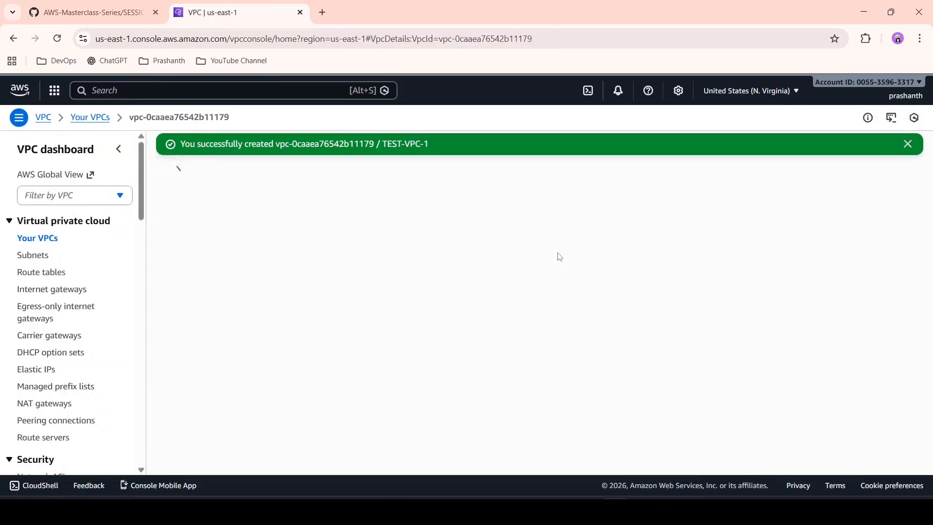
left_click(46, 240)
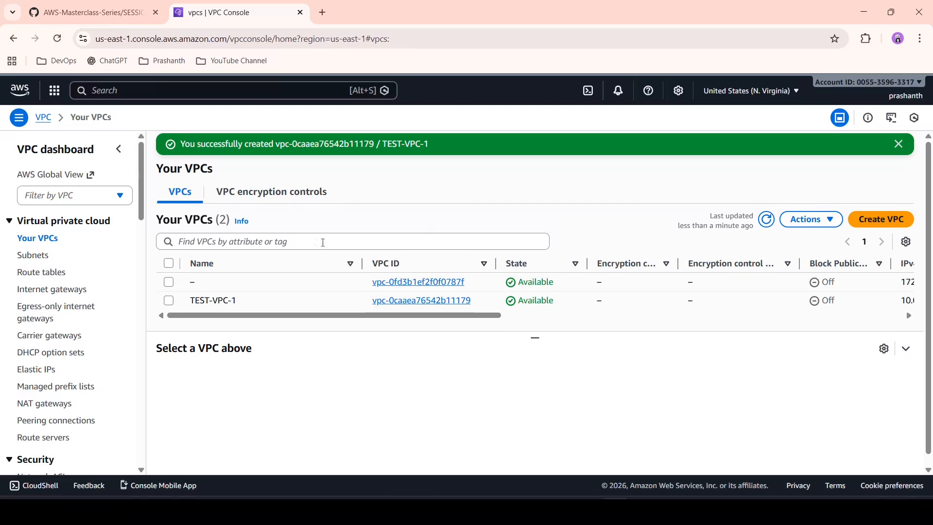
left_click_drag(438, 320, 311, 361)
Step: Start a new subnet in TEST-VPC-1 and name it VPC1-SUBNET
left_click(35, 261)
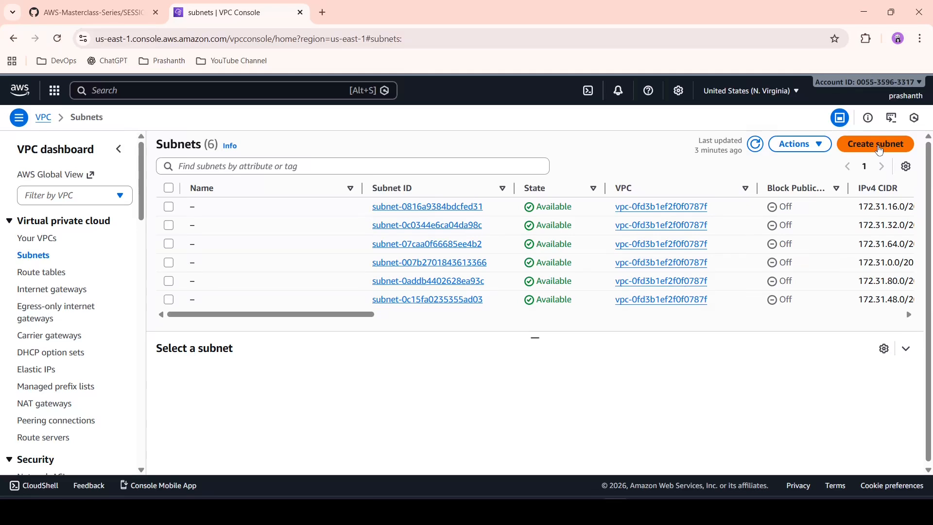
left_click(879, 144)
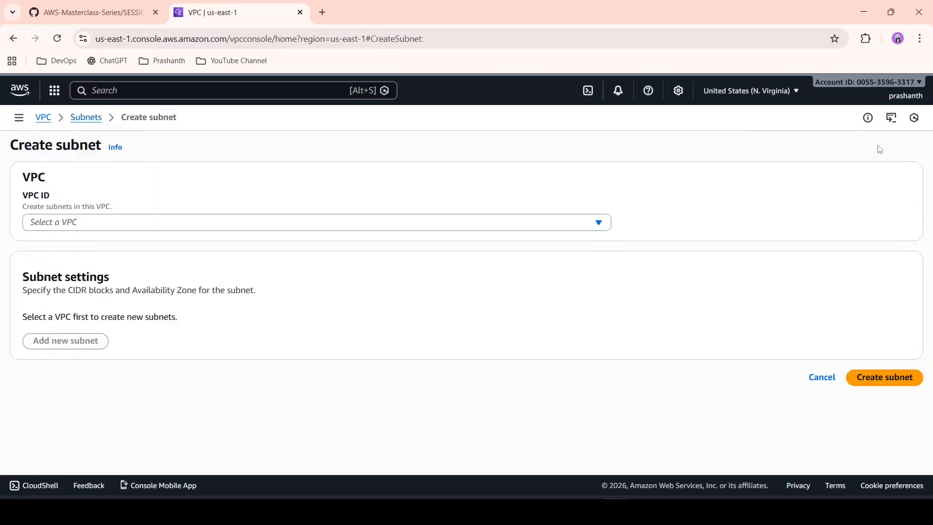
left_click(379, 223)
left_click(296, 298)
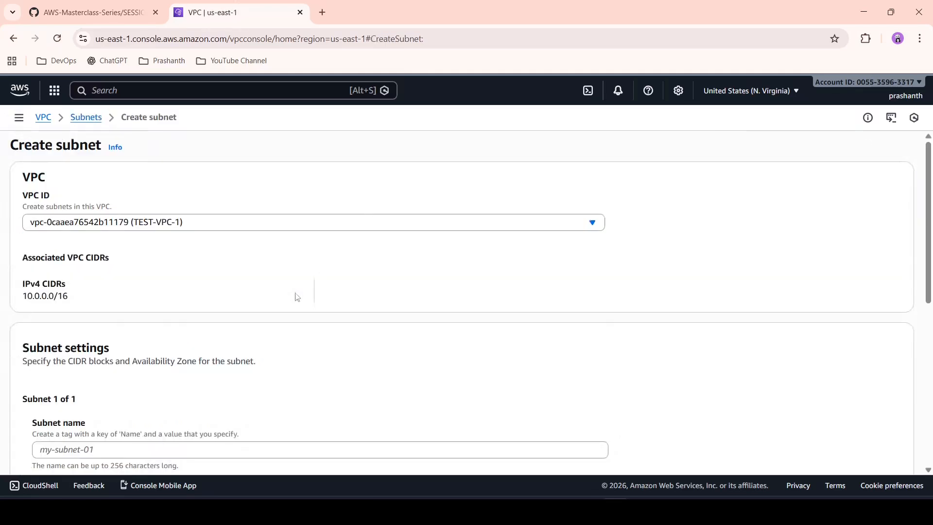
scroll(194, 296, "down", 3)
left_click(193, 295)
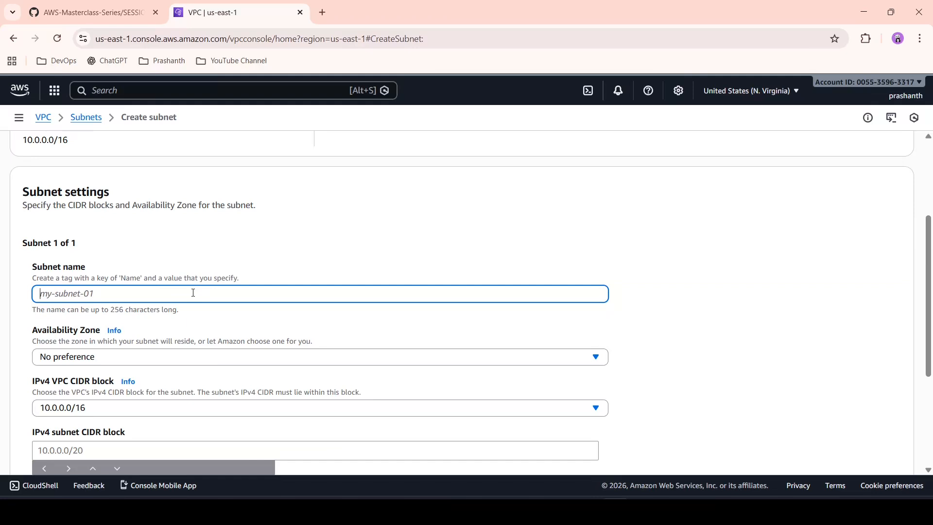
type("VPC1-SUBNET")
Step: Create the subnet in availability zone us-east-1a with the IPv4 subnet CIDR block 10.0.0.0/24
scroll(628, 309, "down", 1)
left_click(588, 311)
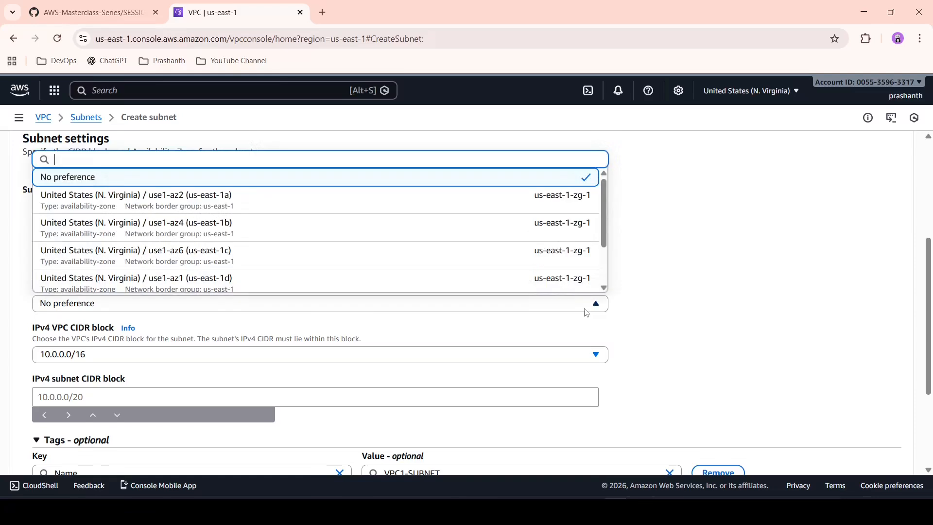
left_click(382, 210)
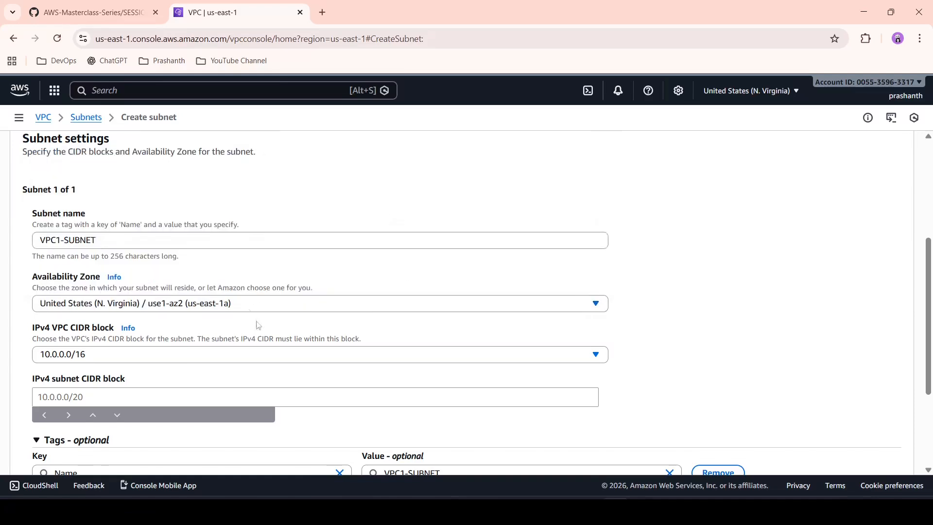
left_click(266, 390)
type("10.")
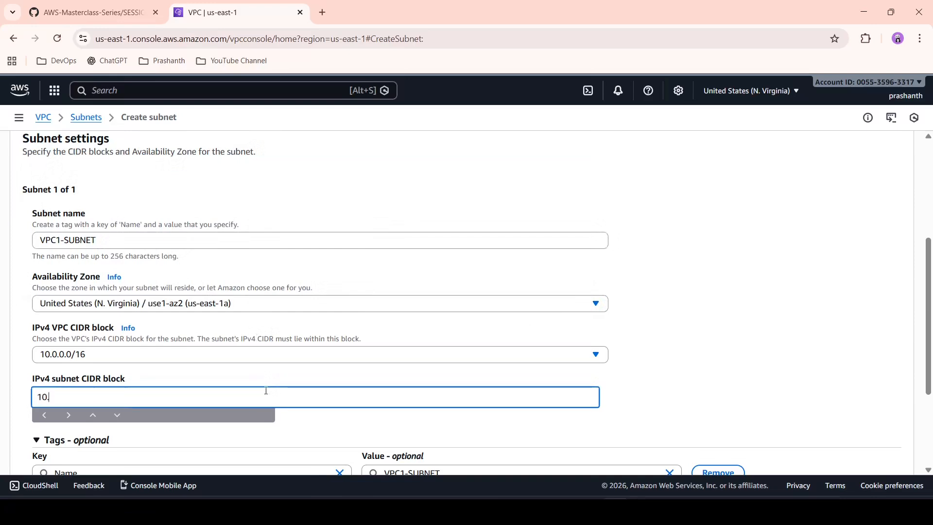
type("0.0.0/24")
left_click(724, 355)
scroll(724, 355, "down", 3)
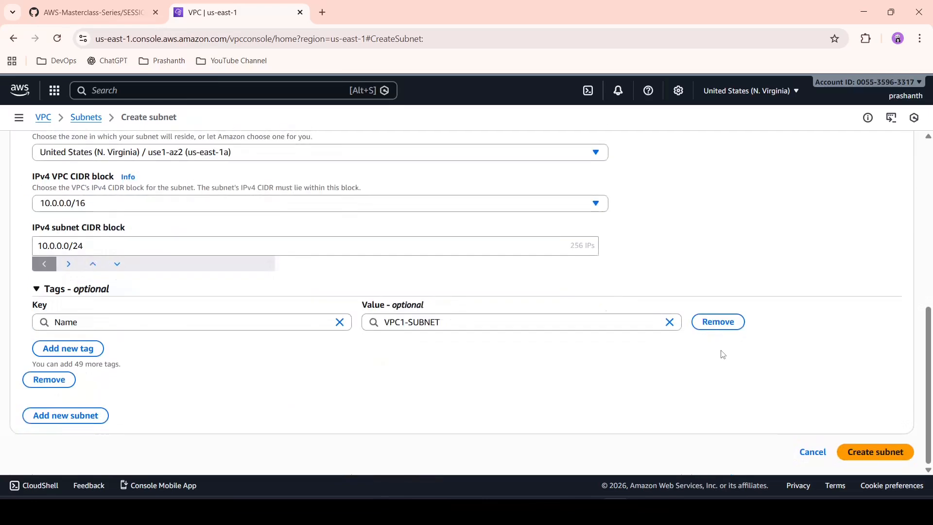
left_click(910, 452)
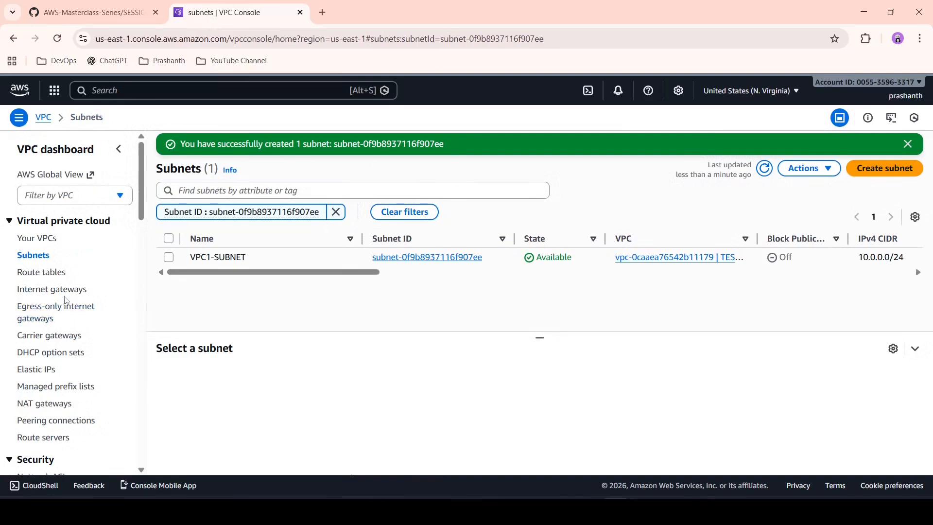
Step: Create an internet gateway with the name tag VPC1-IG
left_click(64, 290)
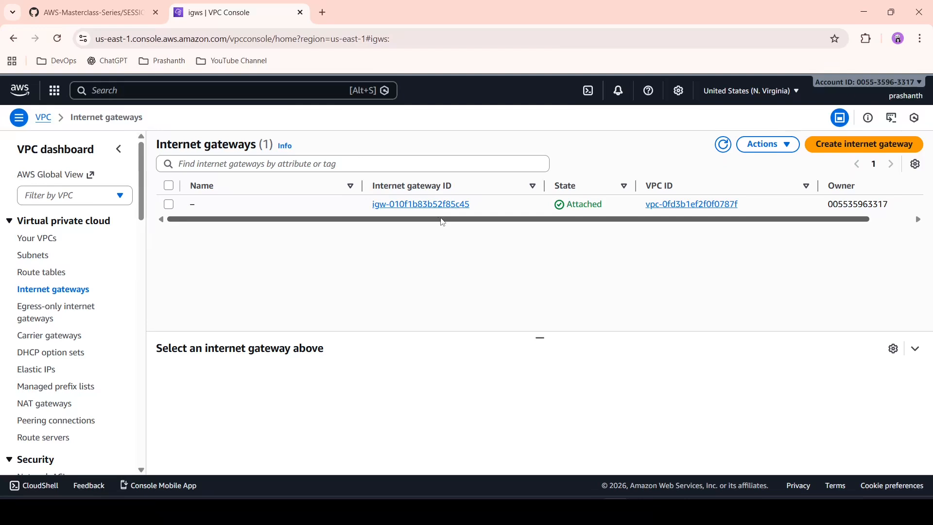
left_click(838, 144)
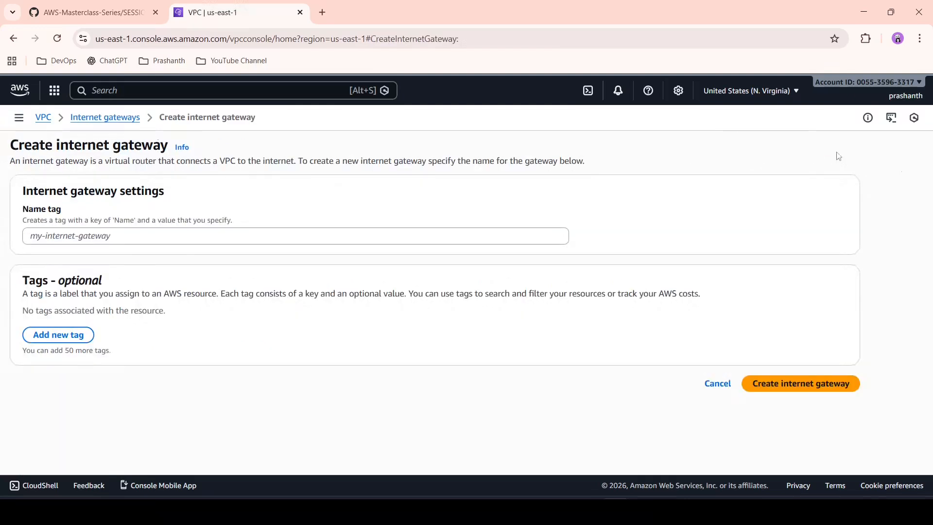
left_click(464, 237)
type("V")
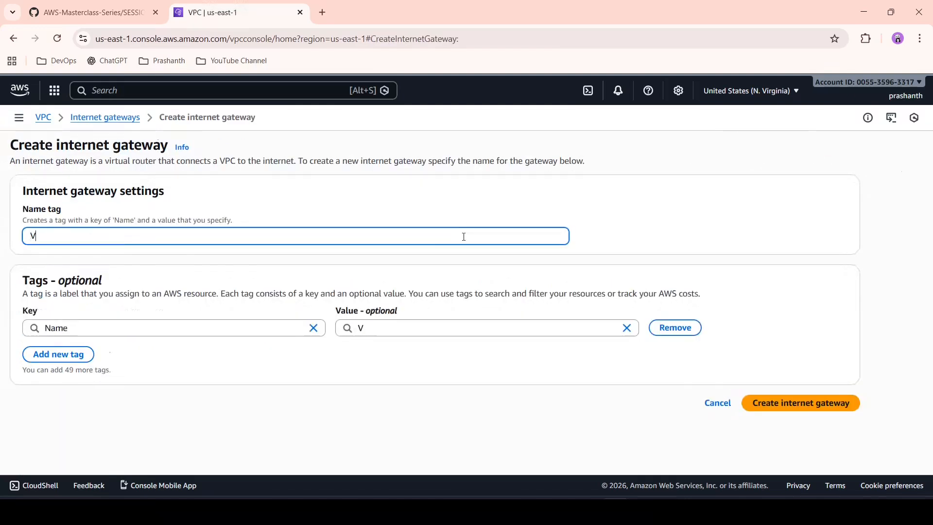
type("PC1-IG")
left_click(833, 404)
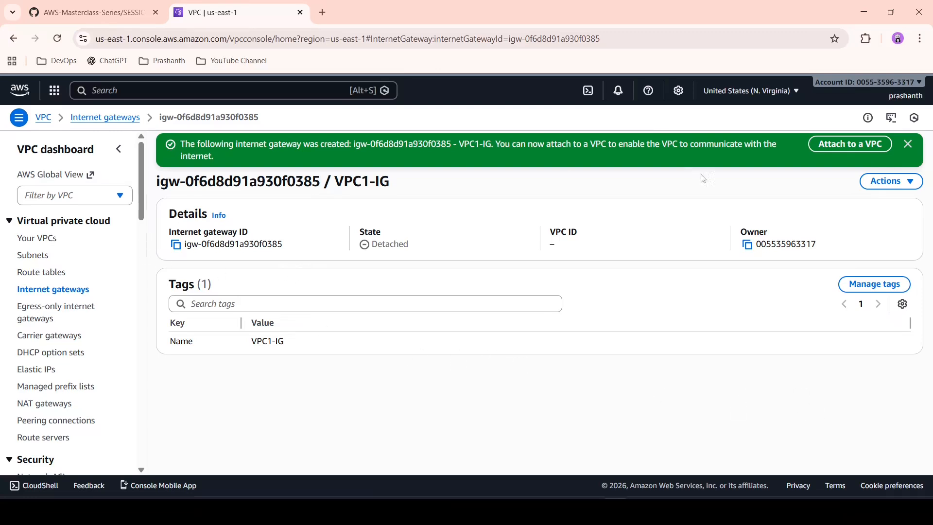
Step: Attach the VPC1-IG internet gateway to TEST-VPC-1
left_click(848, 146)
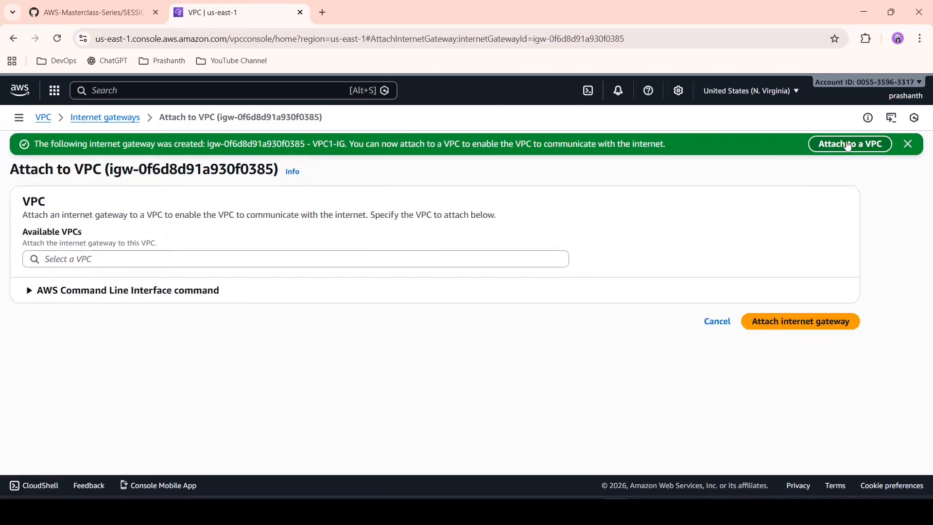
left_click(372, 261)
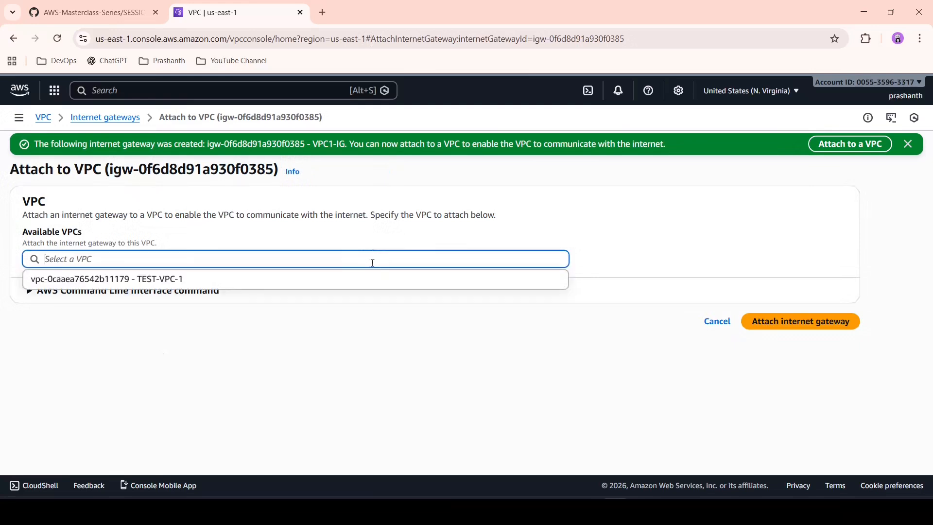
left_click(321, 277)
left_click(787, 323)
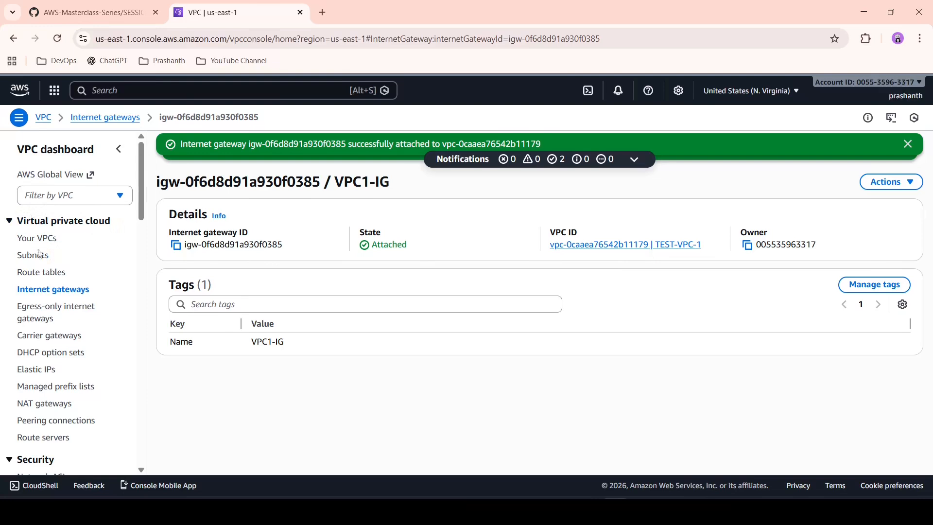
Step: Create a route table named TESTVPC1-RT in TEST-VPC-1
left_click(53, 273)
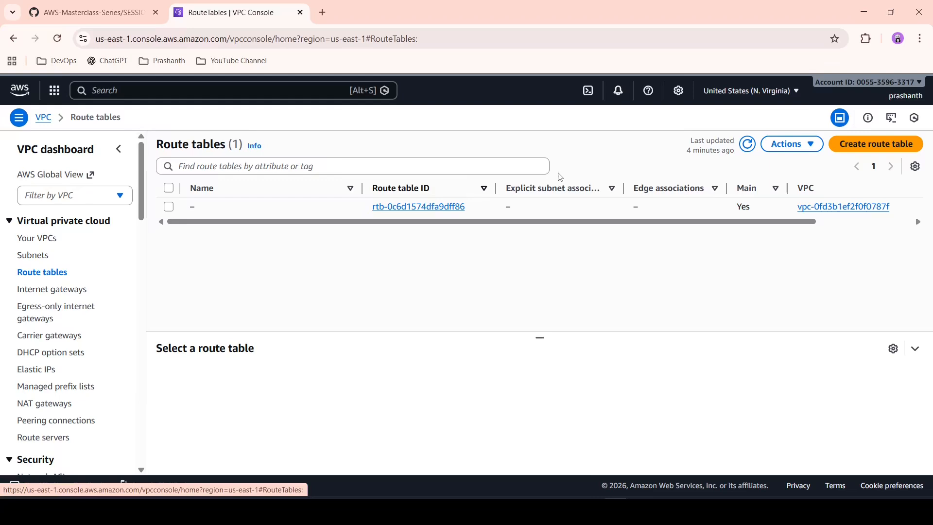
left_click(877, 145)
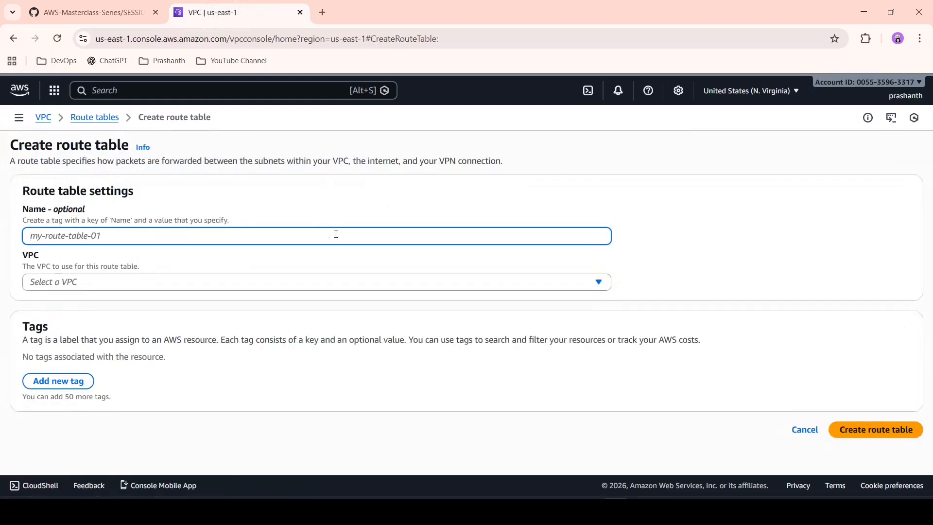
type("TESTVP")
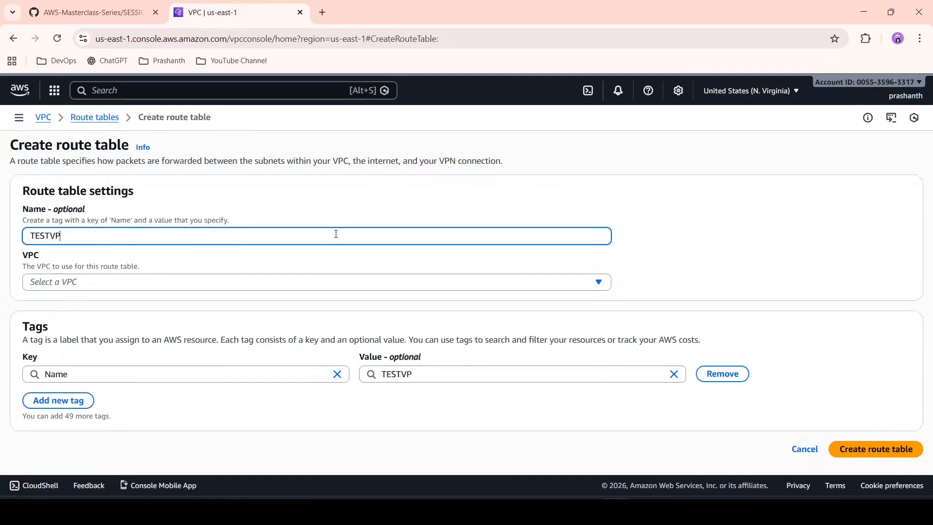
type("C1-RT")
left_click(284, 288)
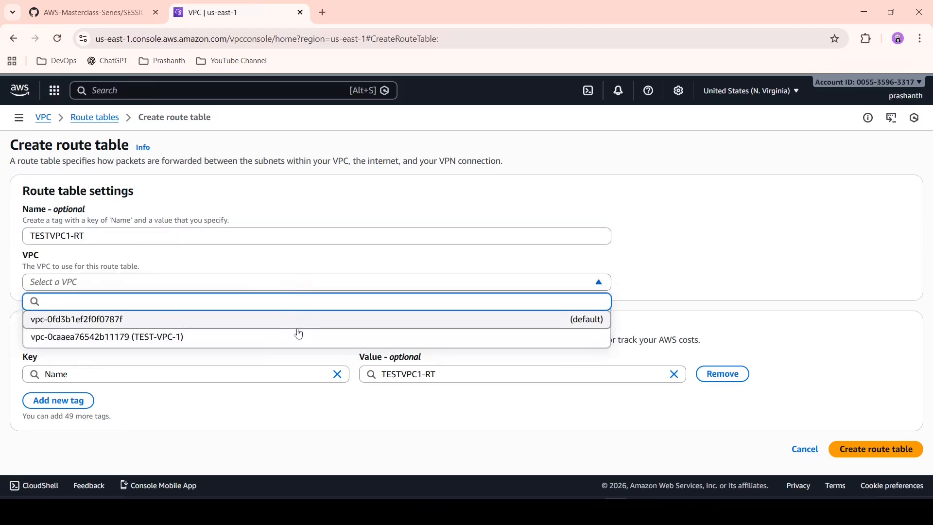
left_click(296, 337)
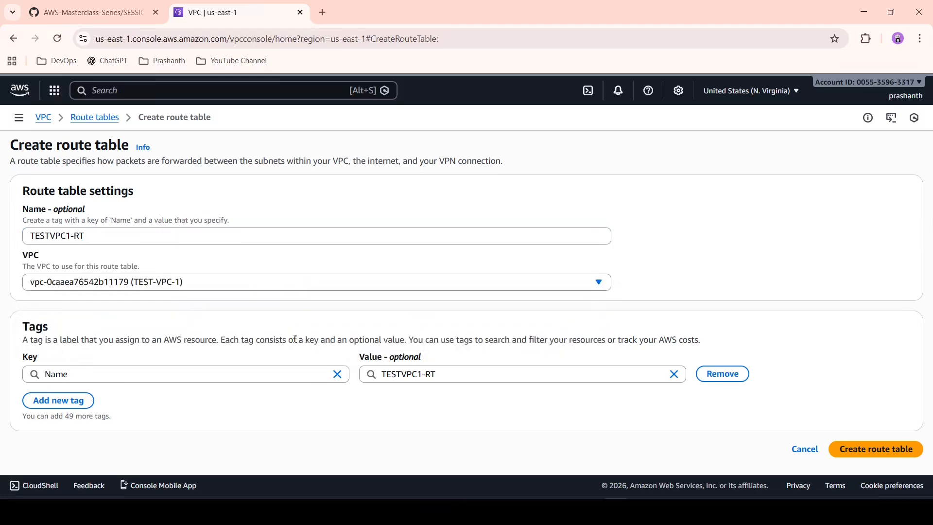
left_click(894, 449)
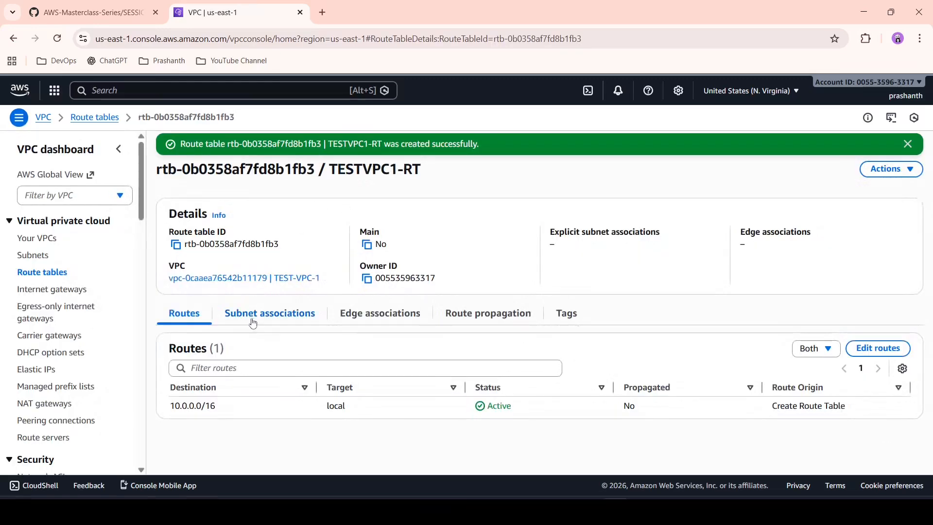
Step: Associate VPC1-SUBNET with the TESTVPC1-RT route table
left_click(254, 324)
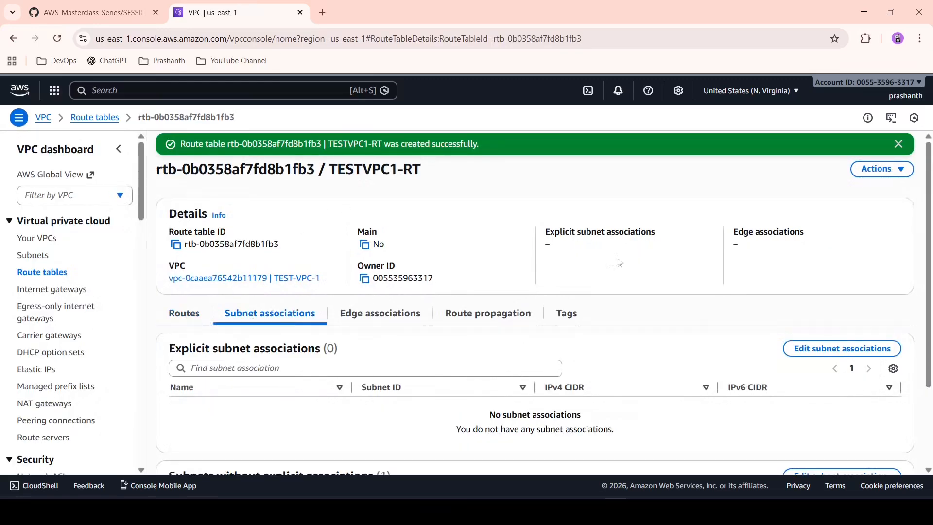
left_click(859, 348)
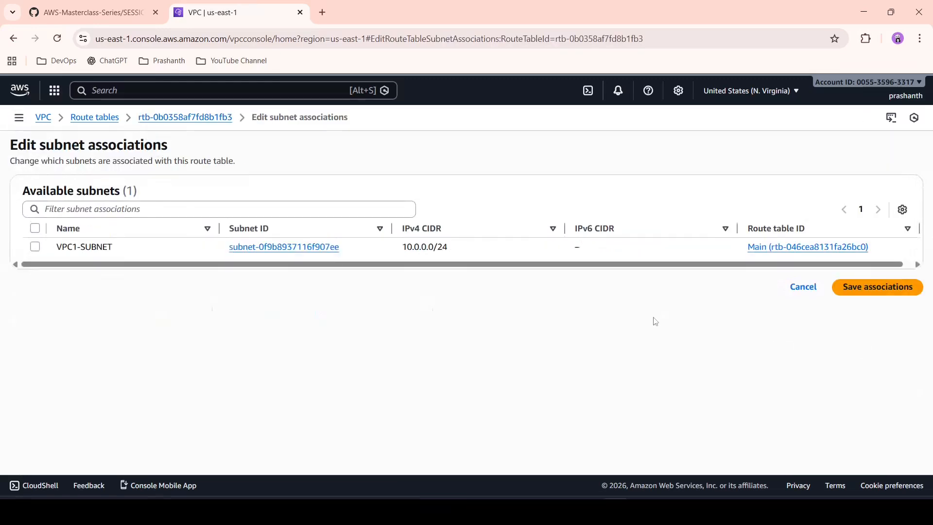
left_click(35, 247)
left_click(899, 358)
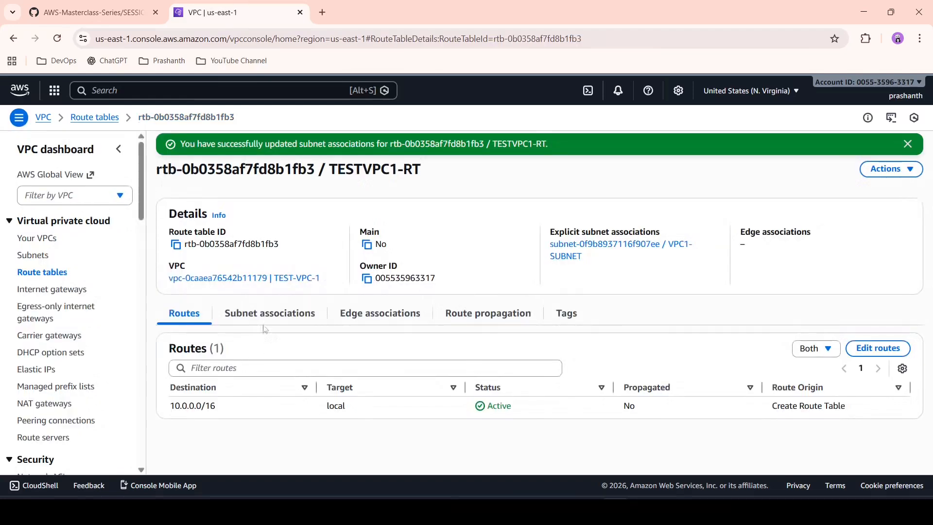
Step: Add a route to TESTVPC1-RT with destination 0.0.0.0/0 that targets the VPC1-IG internet gateway
left_click(881, 348)
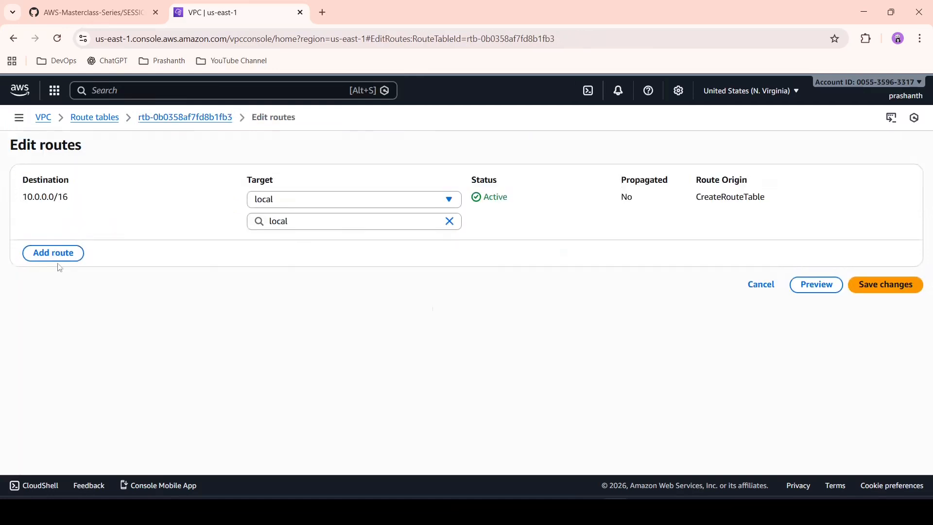
left_click(63, 251)
left_click(82, 244)
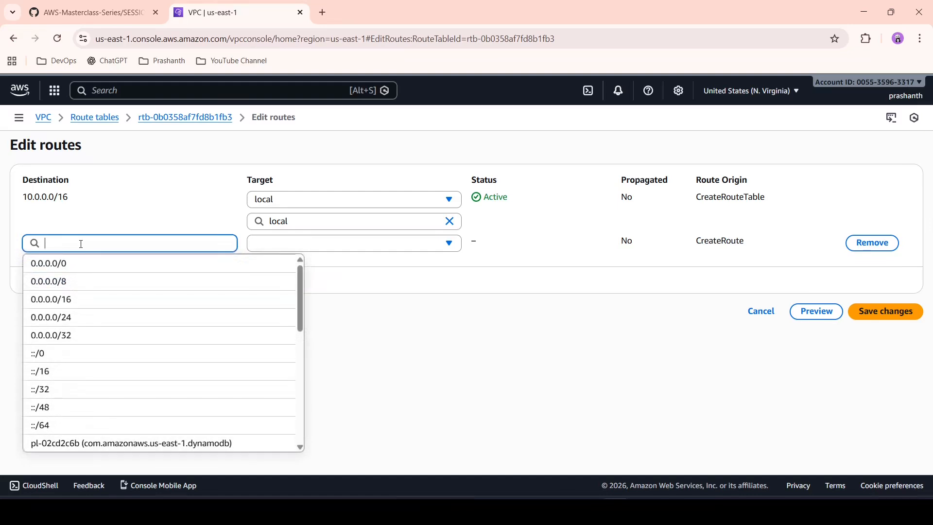
left_click(79, 263)
left_click(370, 241)
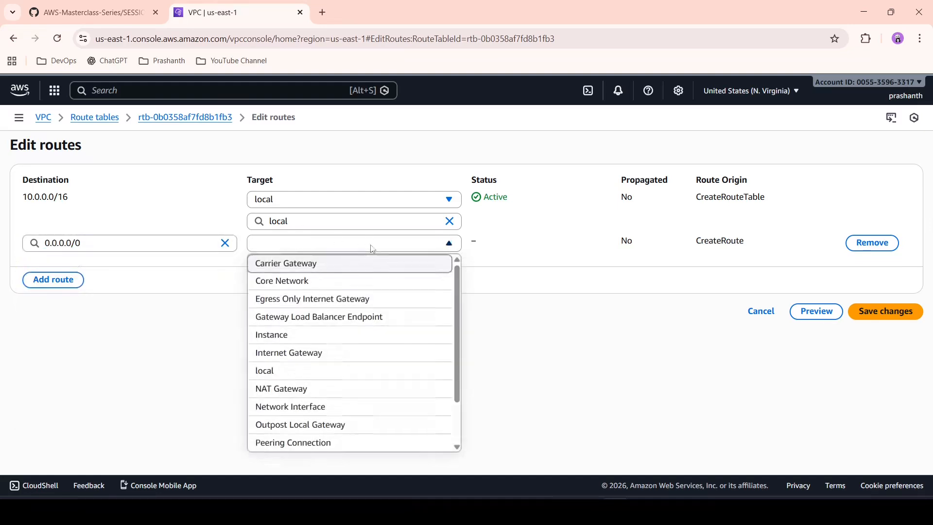
left_click(335, 353)
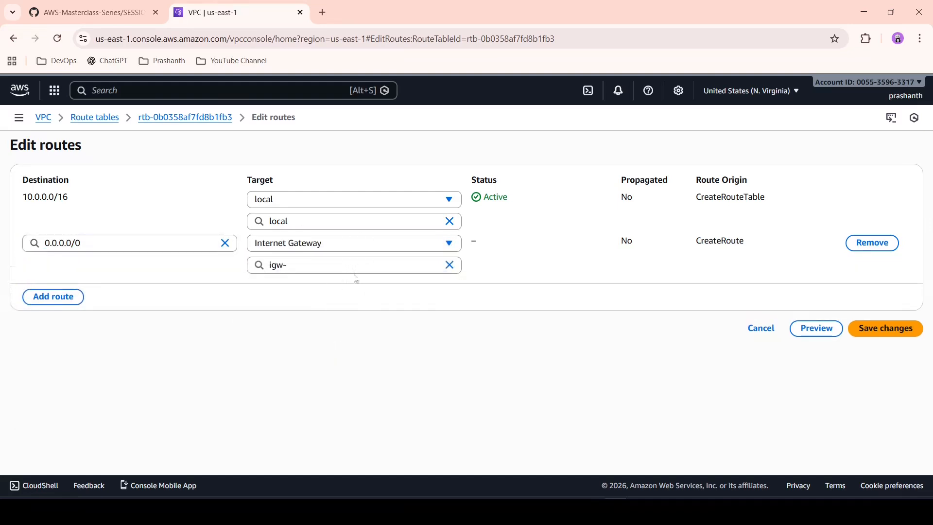
left_click(375, 267)
left_click(367, 301)
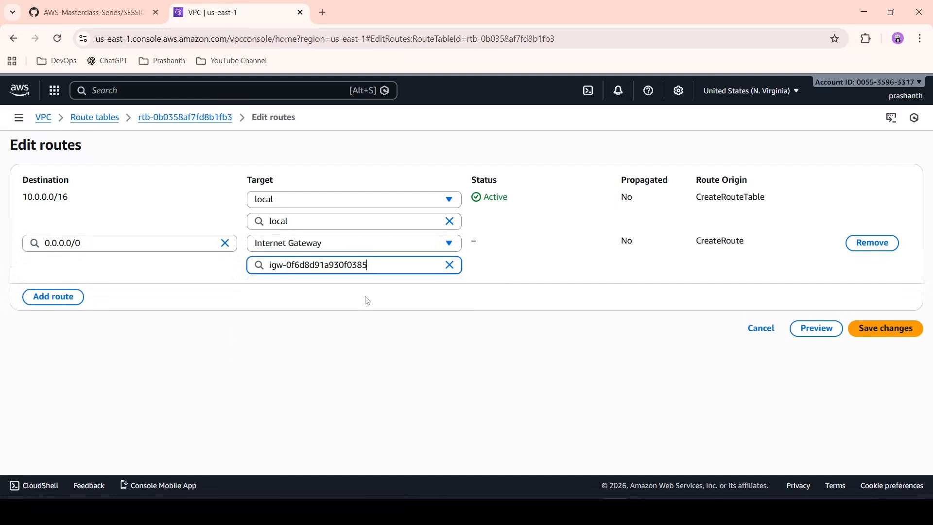
left_click(900, 333)
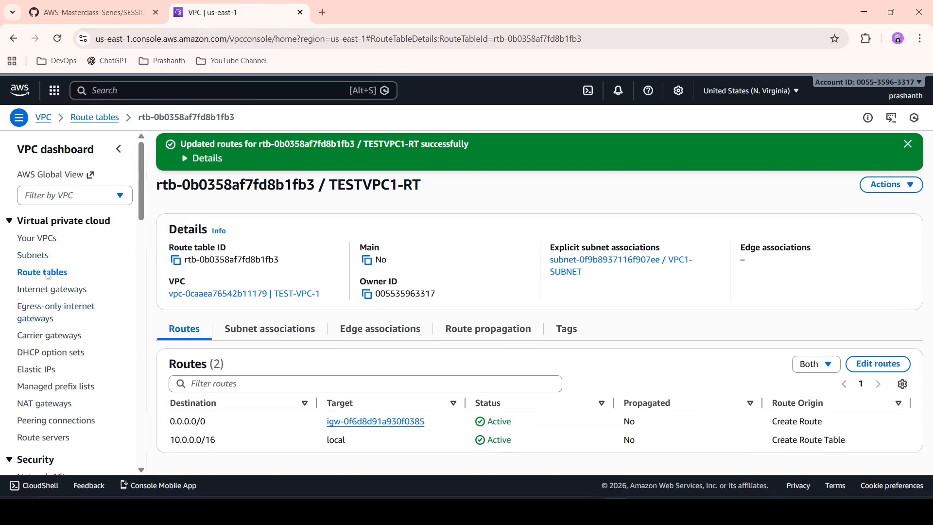
Step: Create a VPC-only resource named TEST-VPC2 with the IPv4 CIDR 192.168.0.0/16
scroll(42, 318, "down", 3)
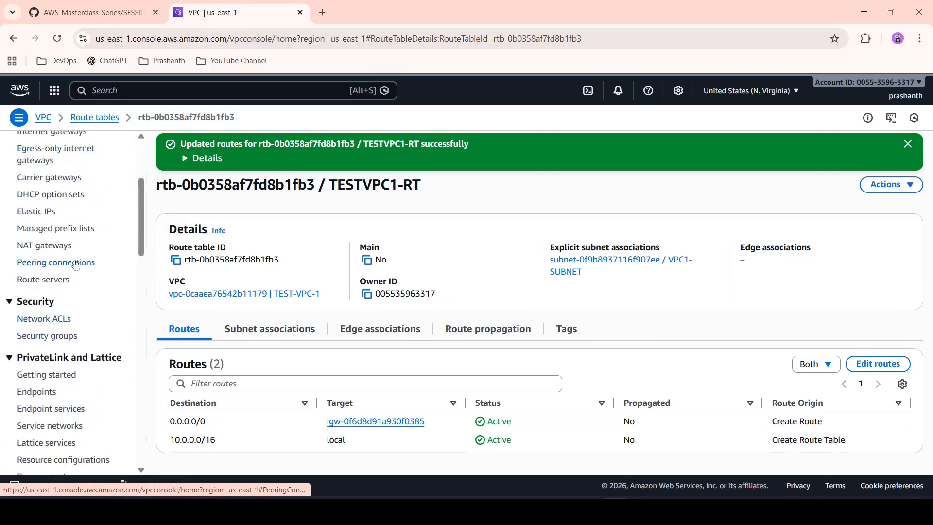
scroll(74, 262, "up", 3)
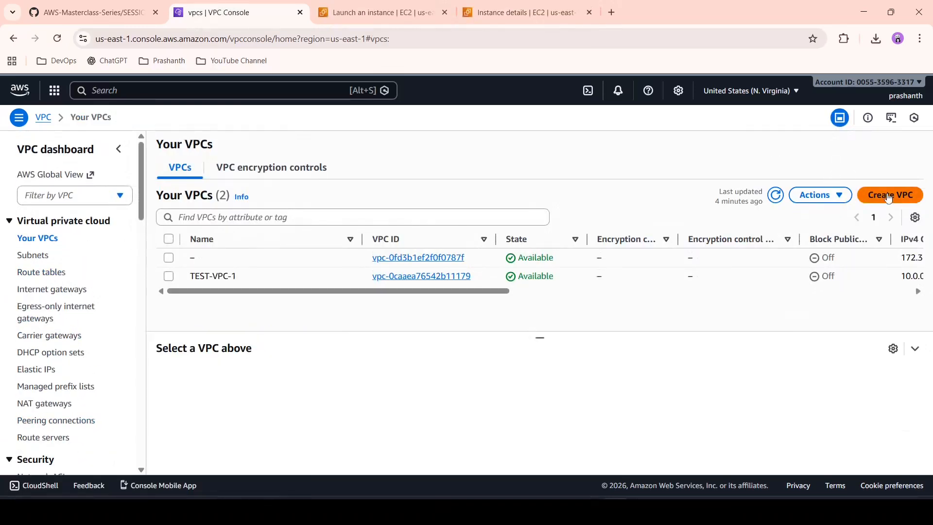
left_click(888, 196)
left_click(258, 295)
type("TEST")
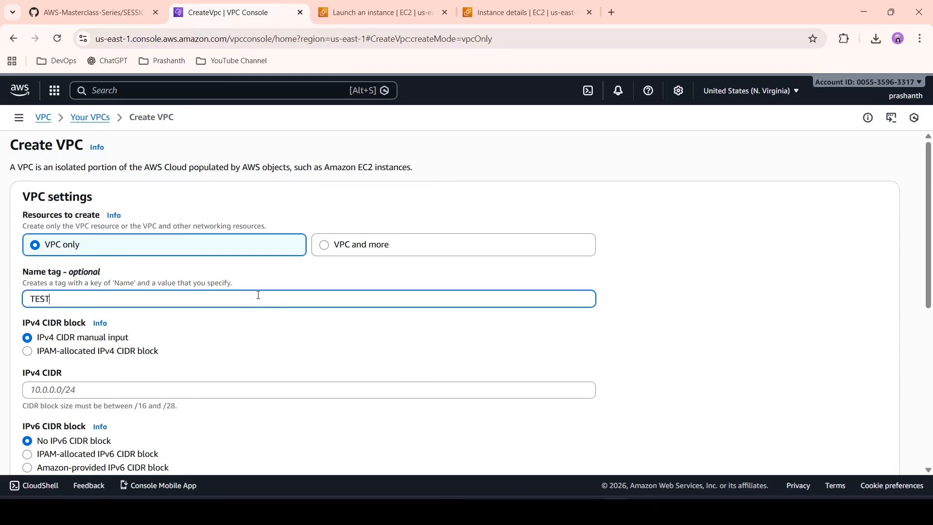
type("-VP")
scroll(258, 295, "down", 3)
left_click(299, 260)
type("192.168.0.0/16")
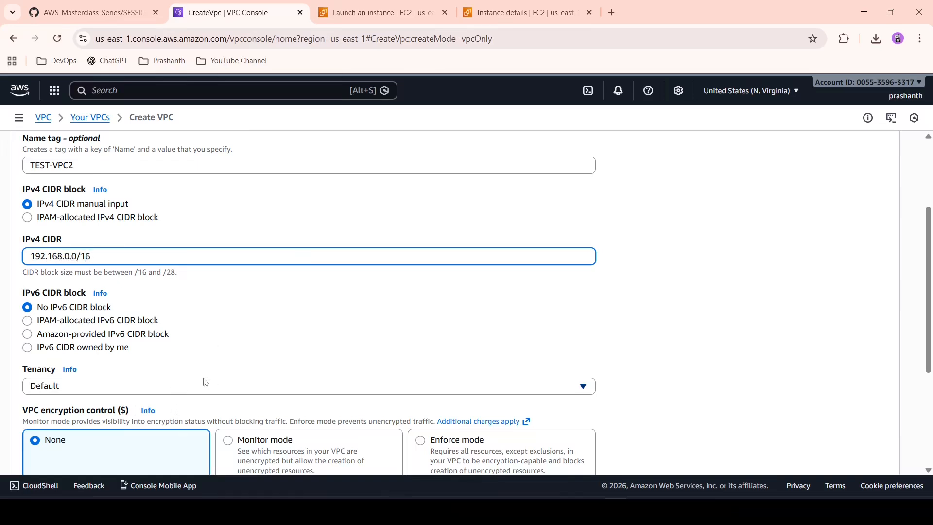
scroll(204, 378, "down", 4)
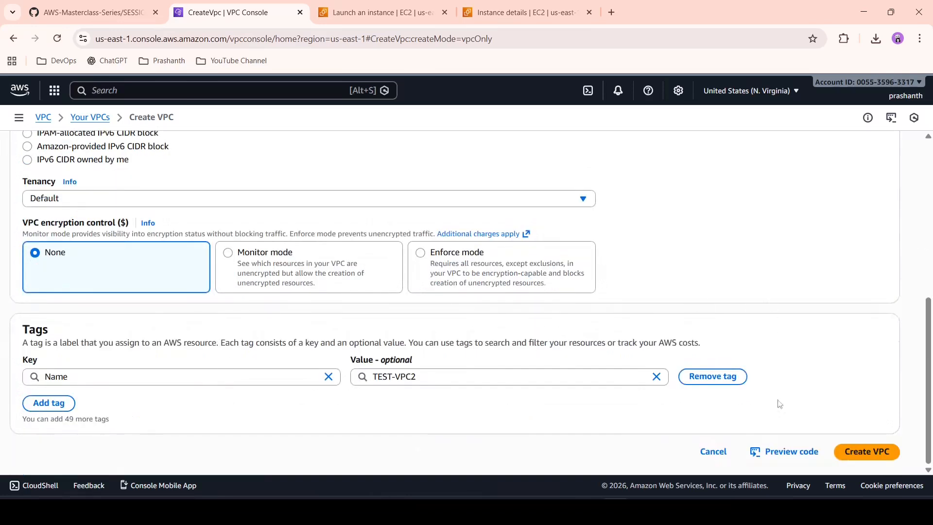
left_click(852, 452)
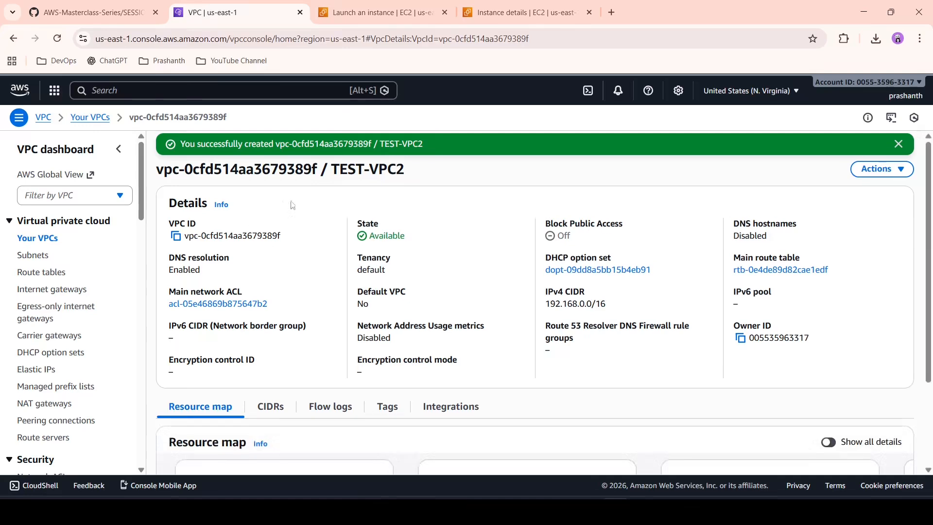
Step: Start a new subnet in TEST-VPC2 and name it TEST-VPC2-SUBNET
left_click(43, 262)
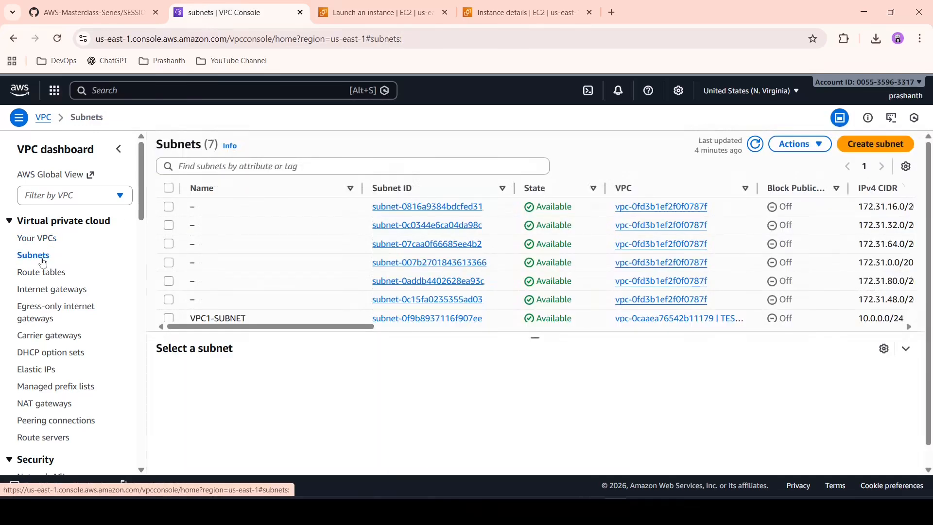
left_click(880, 147)
left_click(548, 222)
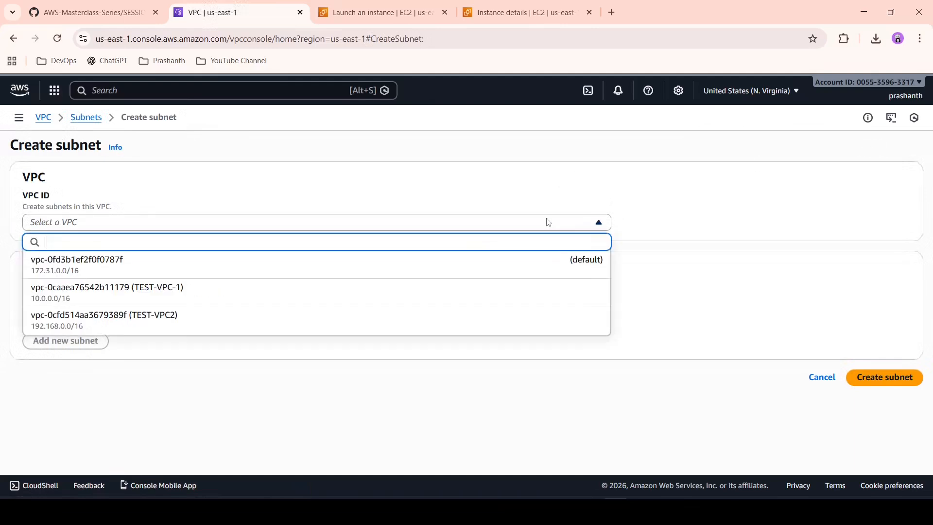
left_click(298, 327)
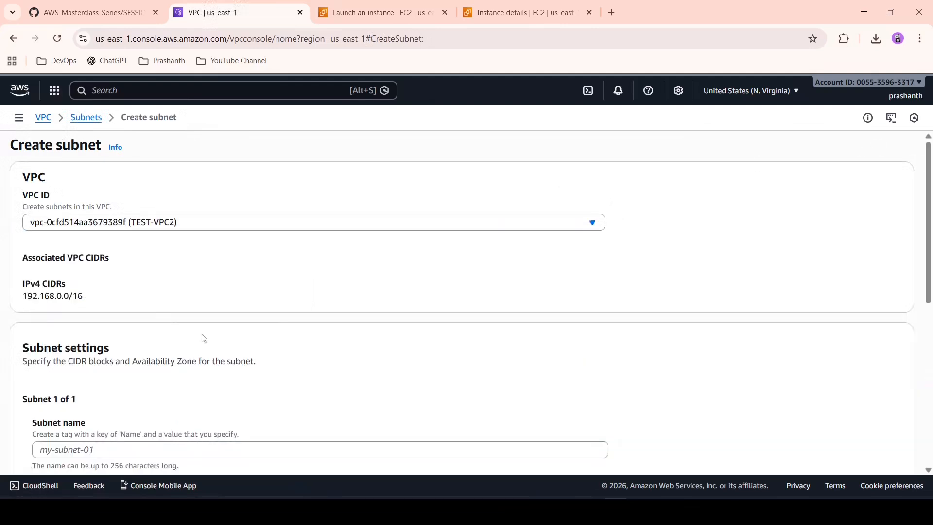
scroll(202, 337, "down", 3)
left_click(232, 323)
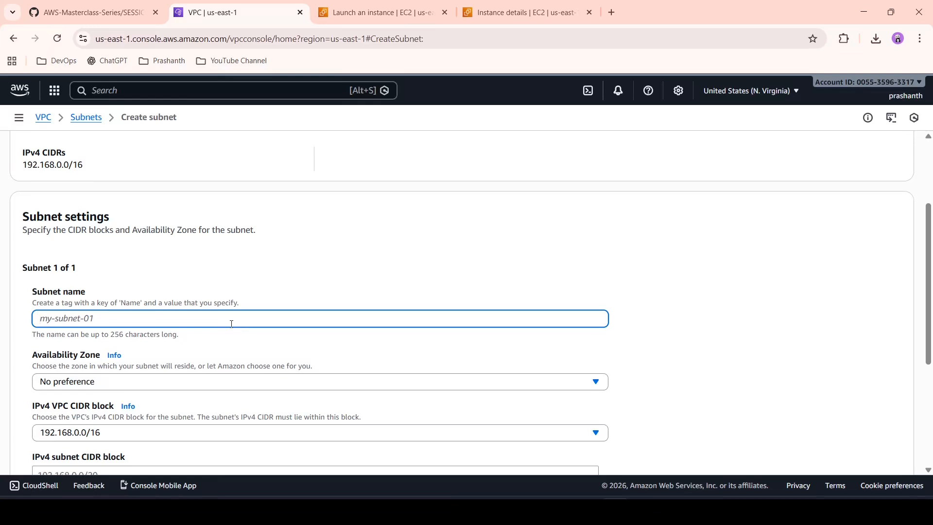
type("TEST-VPC2-SUBNET")
Step: Create the subnet in availability zone us-east-1a with the IPv4 subnet CIDR block 192.168.0.0/24
scroll(231, 324, "down", 2)
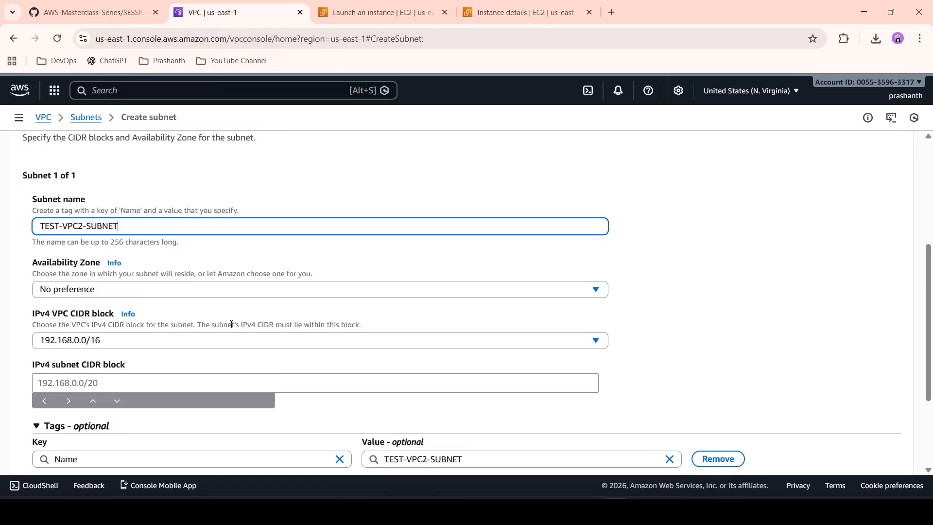
left_click(287, 292)
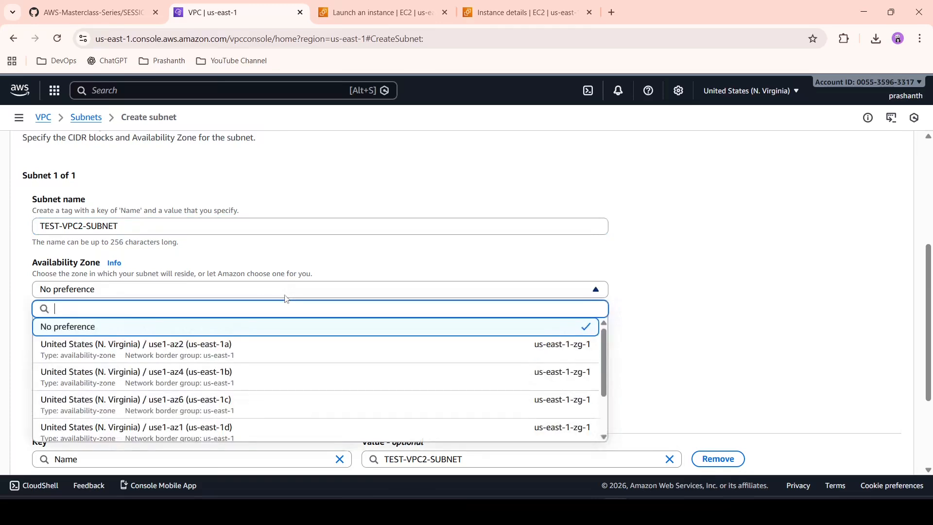
left_click(255, 355)
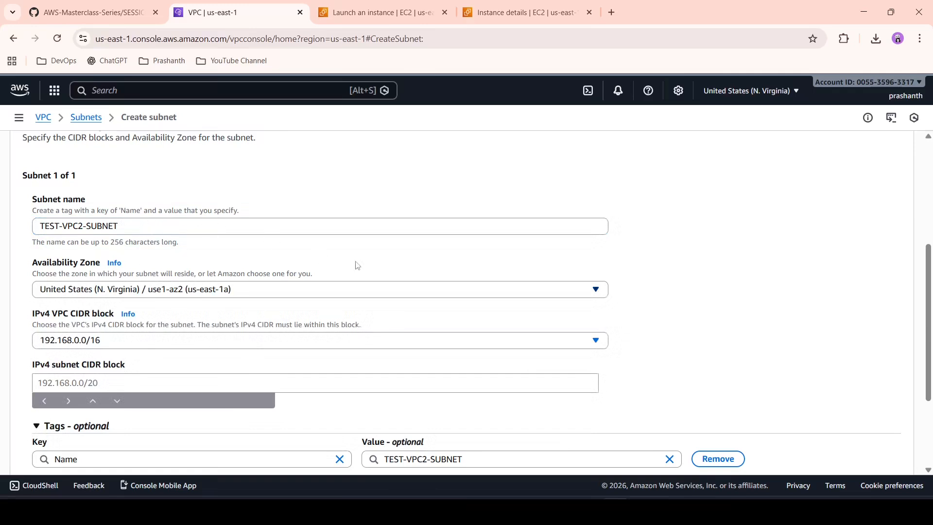
scroll(357, 266, "down", 2)
left_click(163, 307)
type("192.168.0")
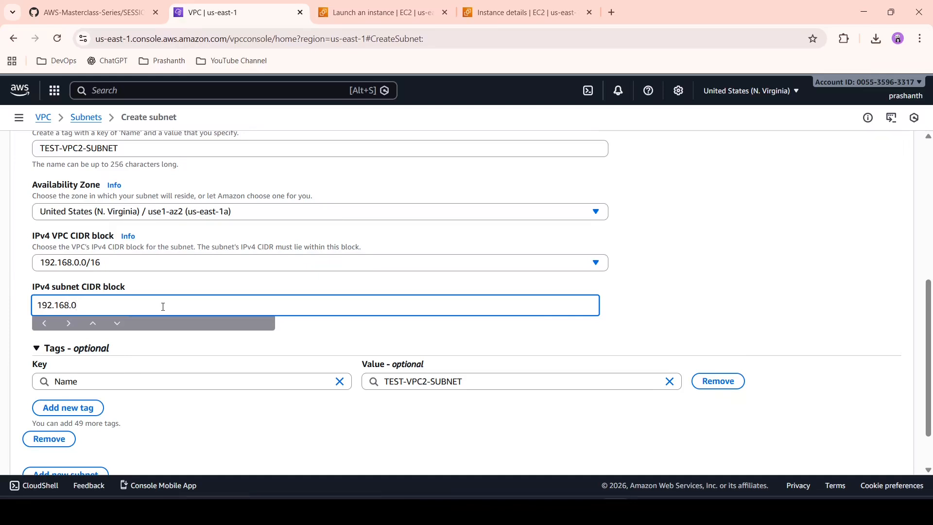
type(".0/24")
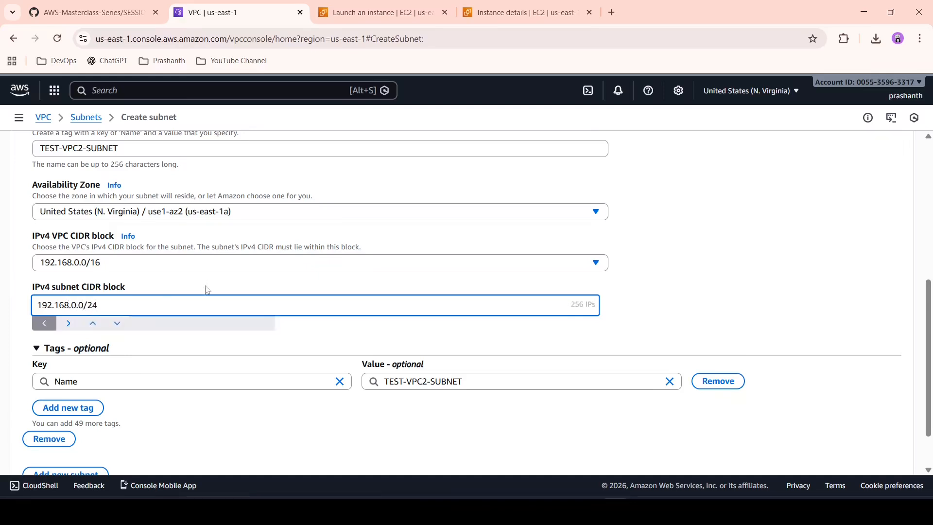
left_click(774, 314)
scroll(774, 314, "down", 2)
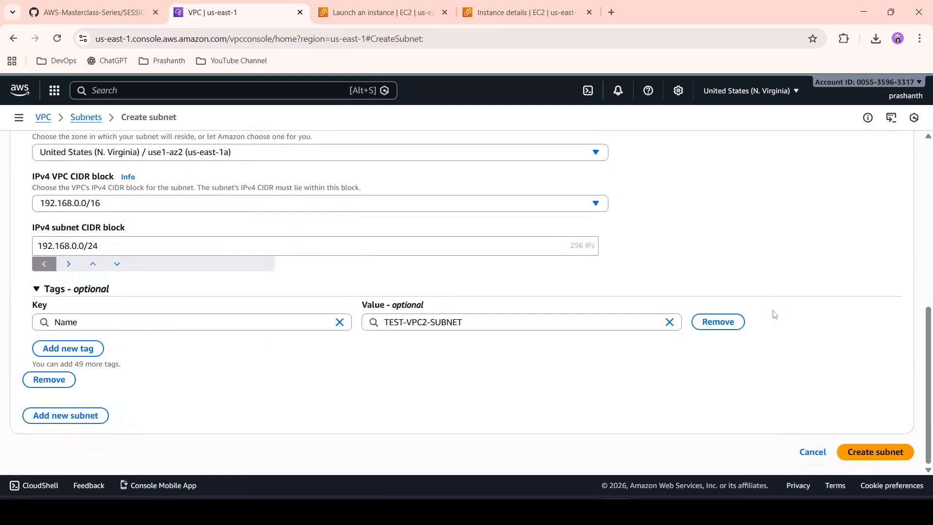
left_click(894, 463)
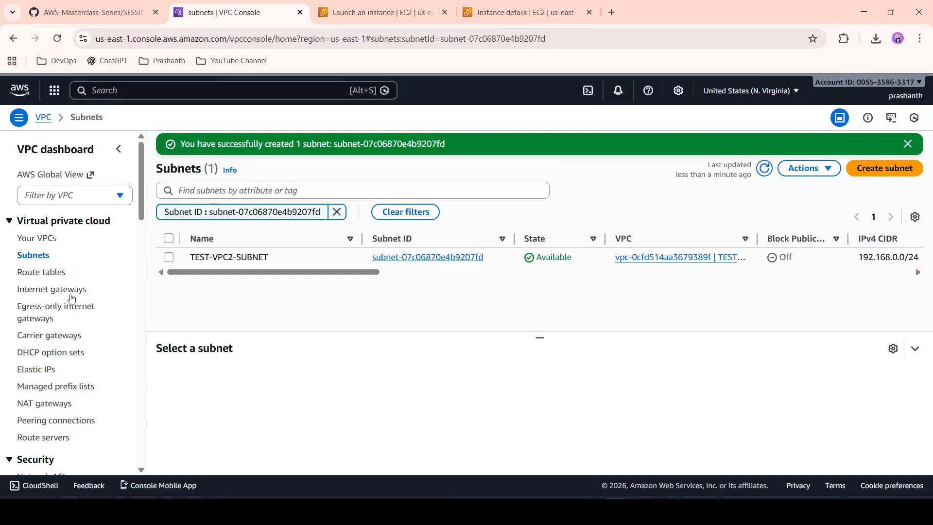
Step: Create an internet gateway with the name tag VPC2-IG
left_click(74, 294)
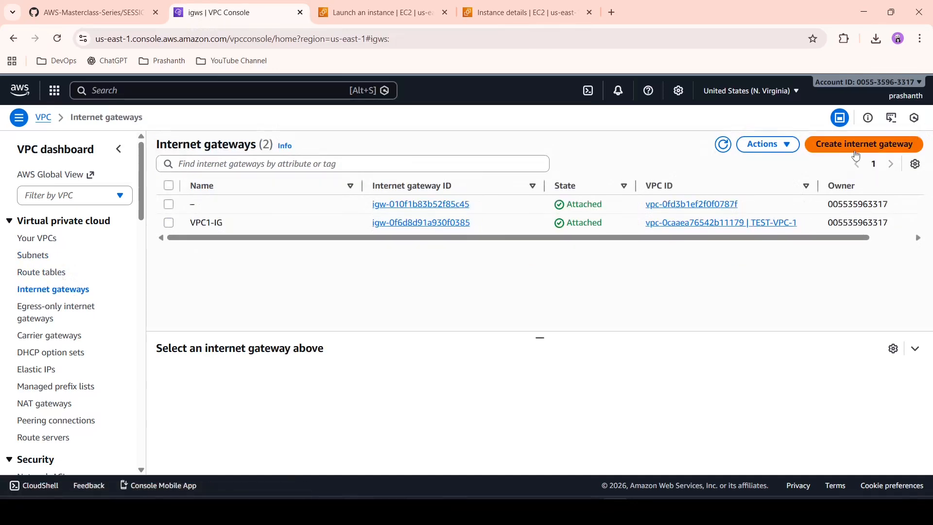
left_click(856, 150)
left_click(439, 237)
type("V")
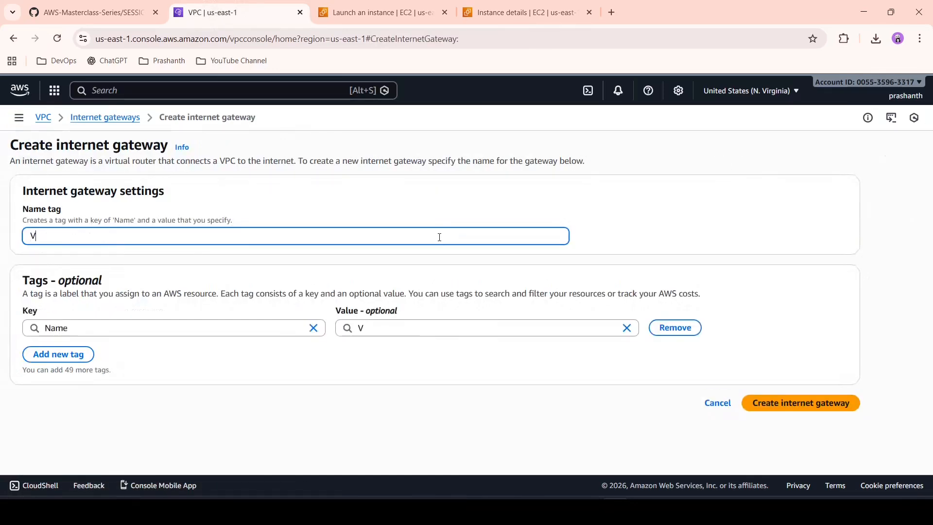
type("PC2-IG")
left_click(793, 413)
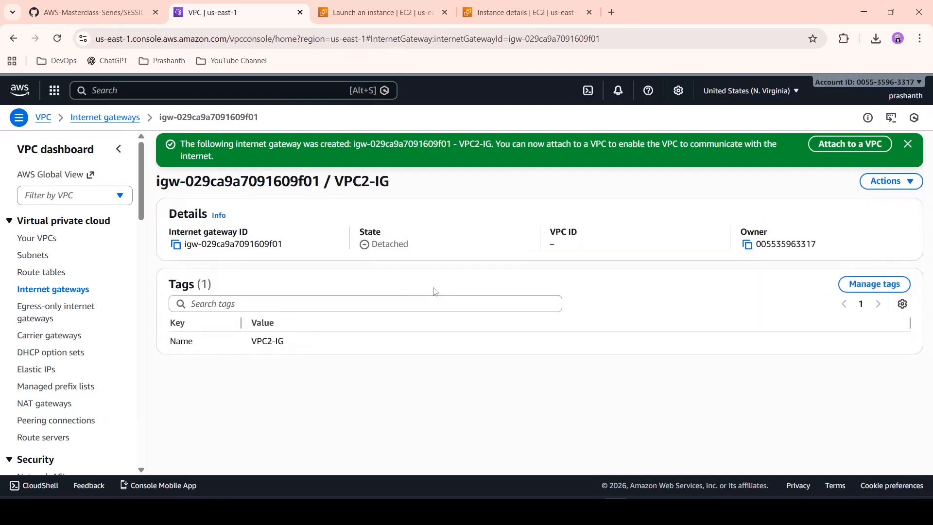
Step: Attach the internet gateway VPC2-IG to TEST-VPC2
left_click(846, 145)
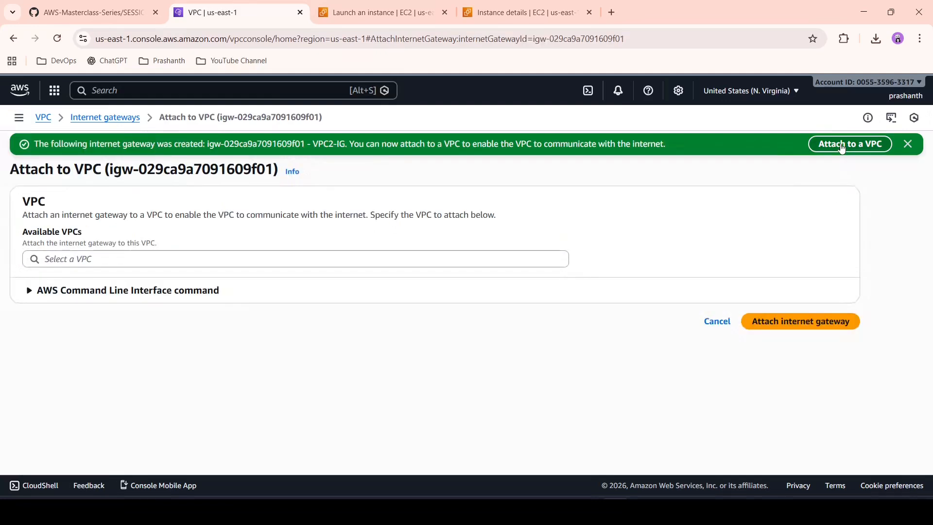
left_click(440, 260)
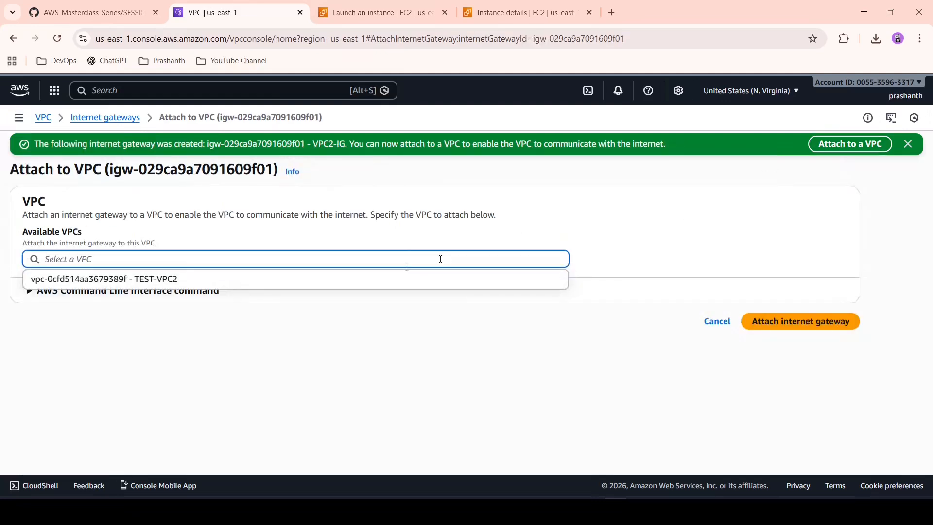
left_click(372, 284)
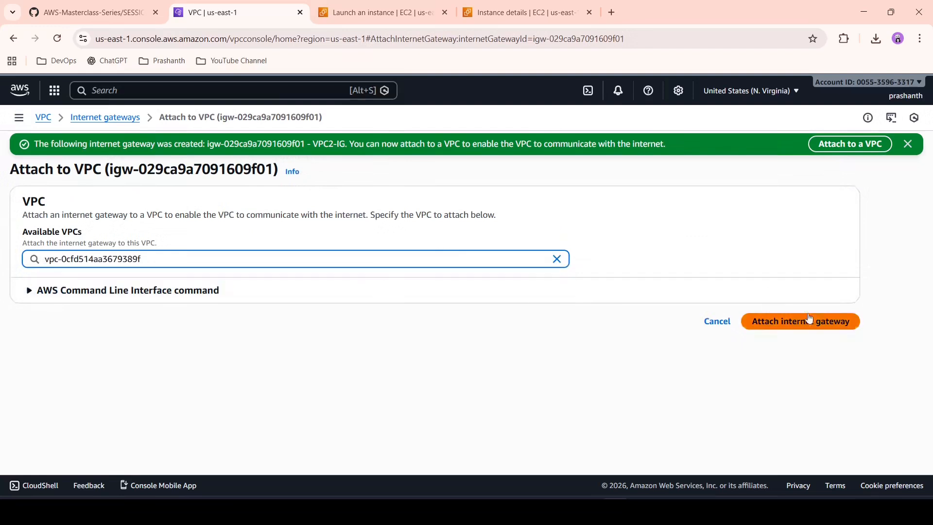
left_click(832, 322)
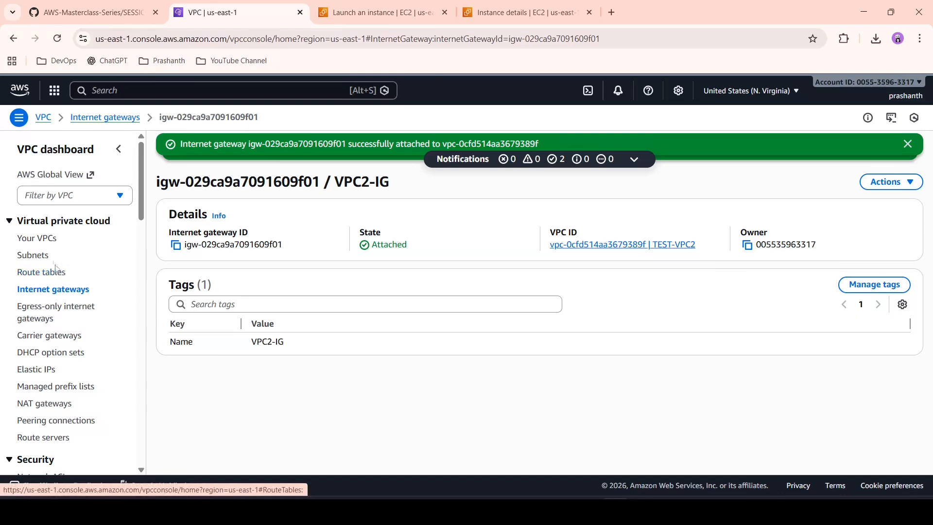
Step: Open the details of TEST-VPC2-SUBNET and review its settings
left_click(40, 257)
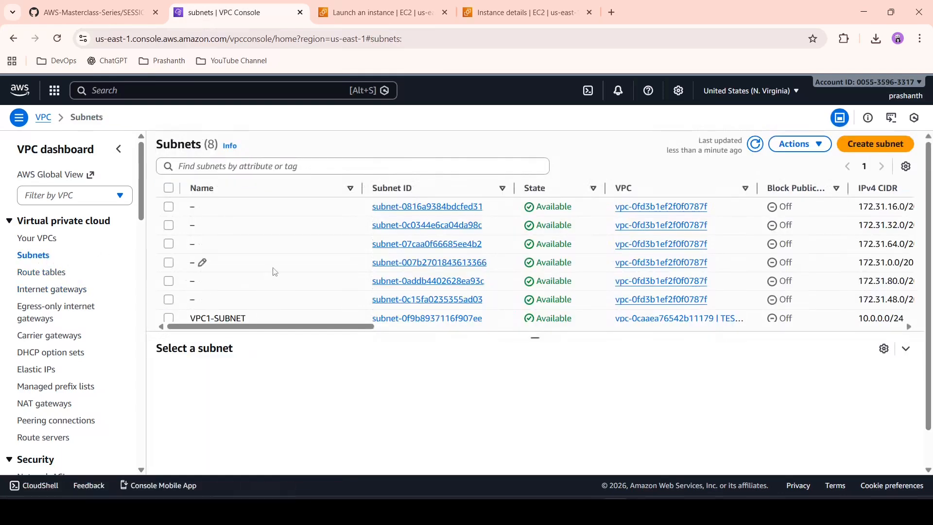
scroll(275, 272, "down", 1)
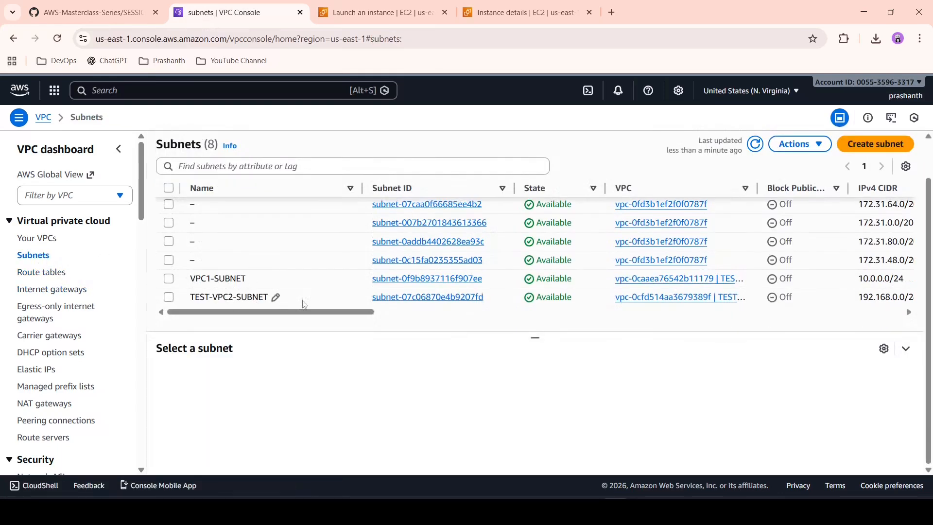
left_click(403, 298)
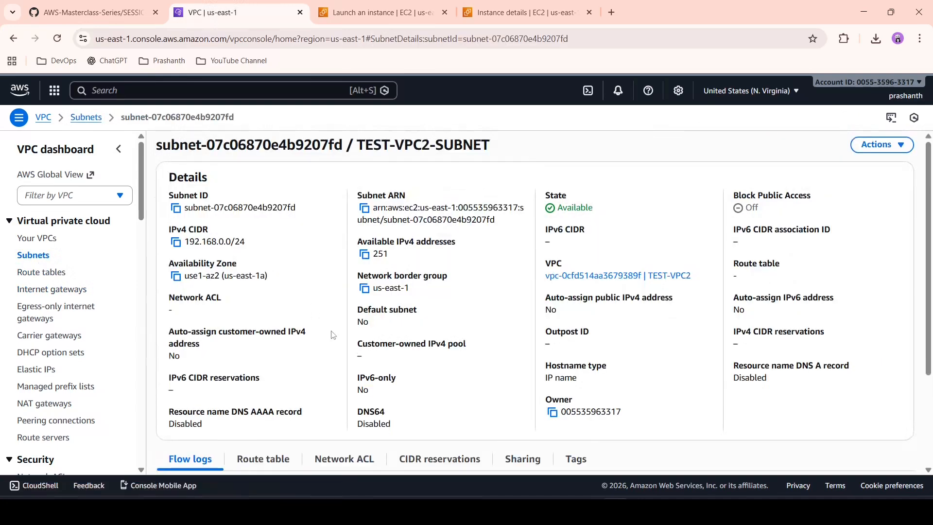
scroll(334, 335, "down", 3)
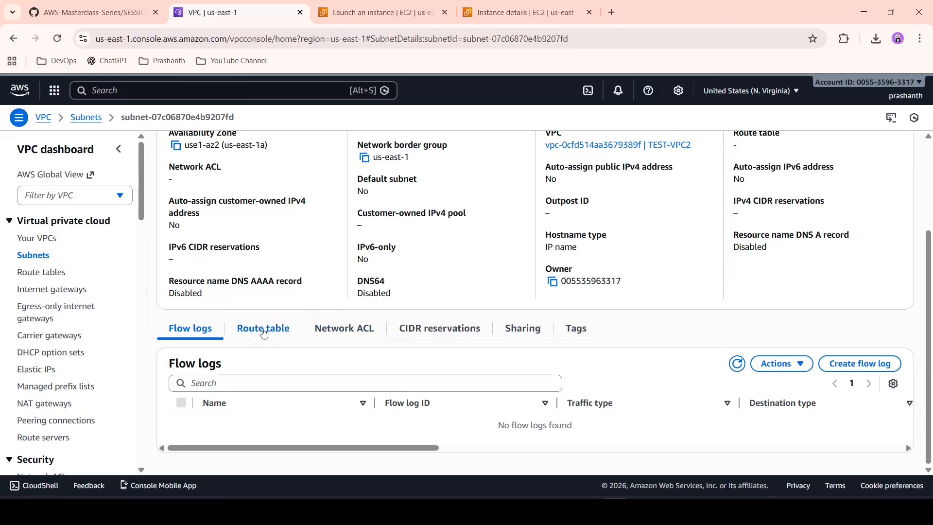
scroll(338, 306, "up", 3)
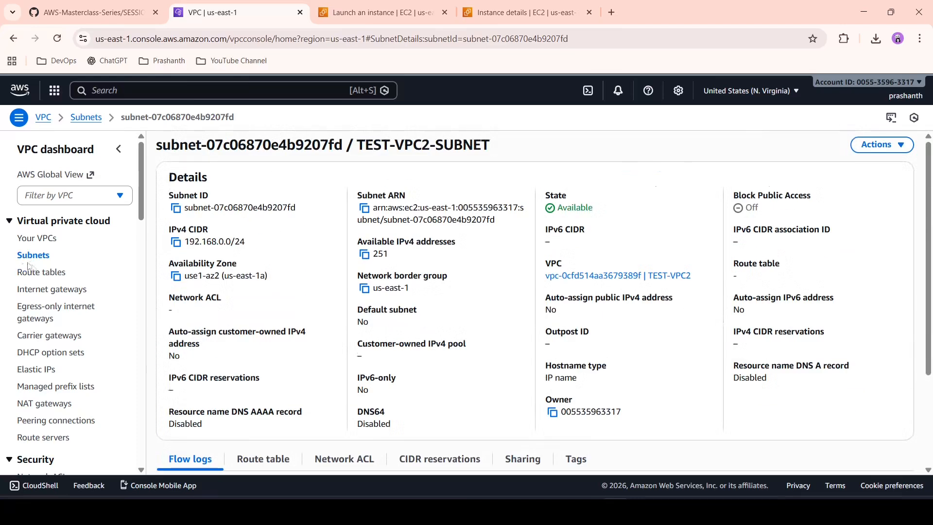
Step: Create a route table named TESTVPC-2 in the VPC TEST-VPC2
left_click(39, 273)
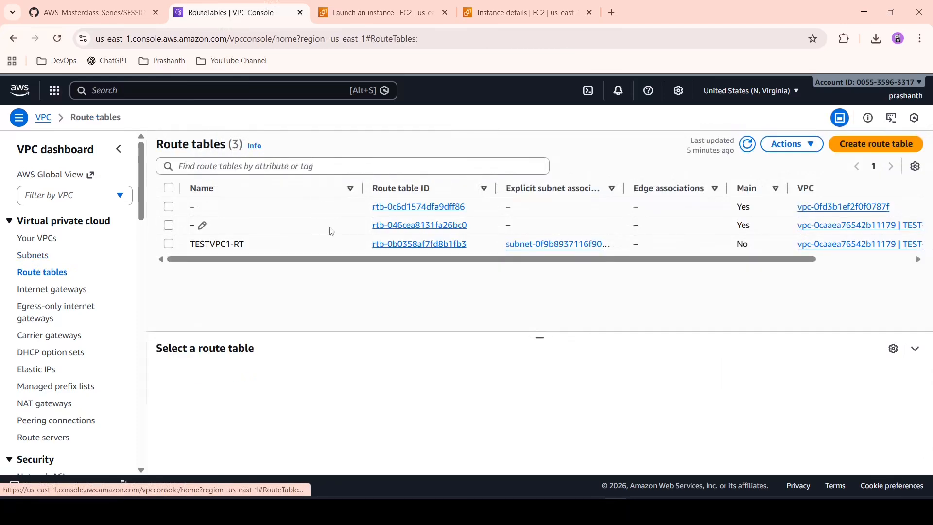
left_click(892, 148)
type("TET")
type("TVPC-2")
left_click(436, 287)
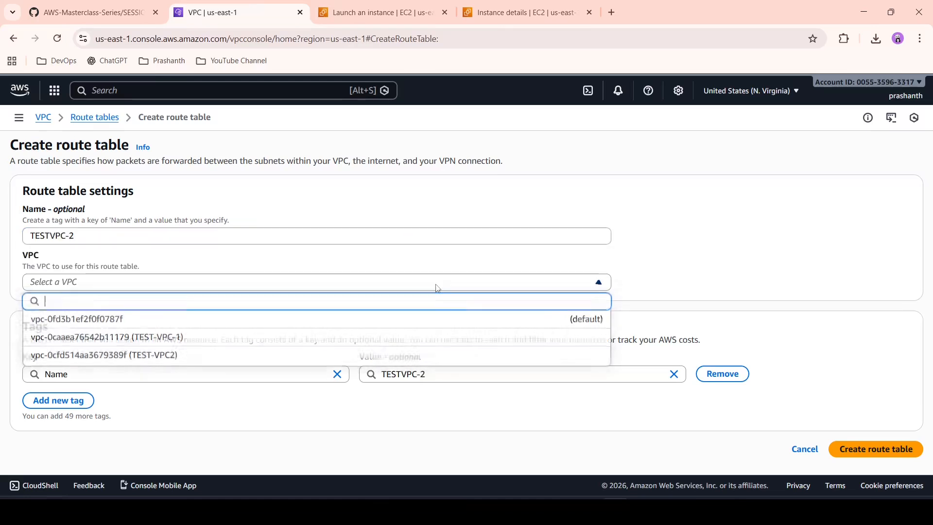
left_click(314, 355)
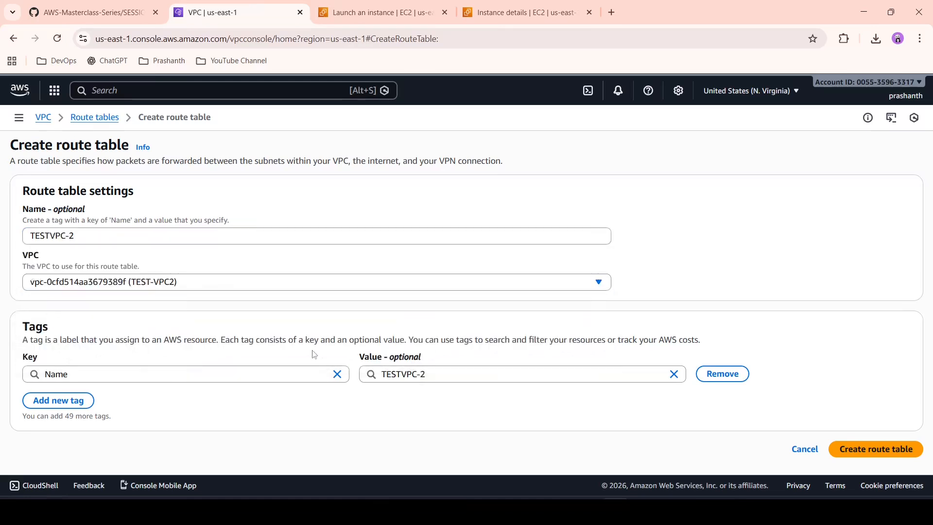
left_click(865, 450)
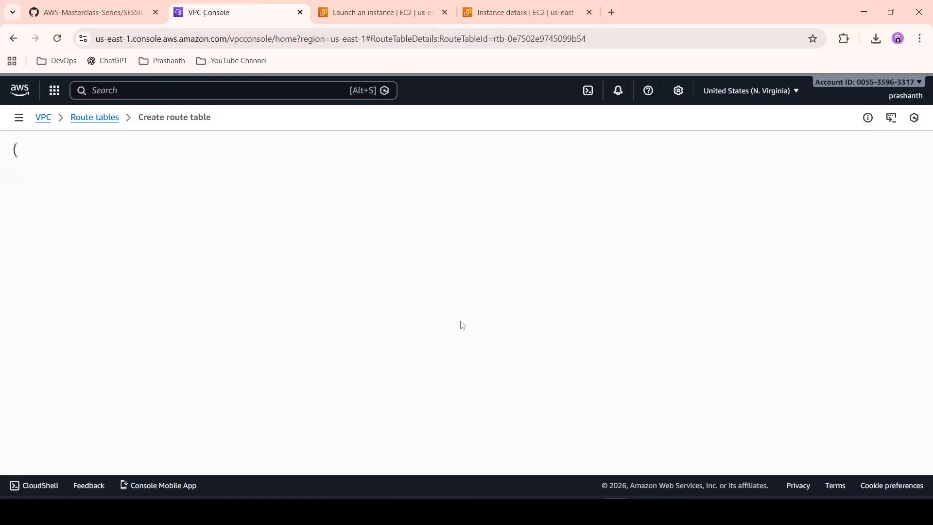
Step: Associate TEST-VPC2-SUBNET with the TESTVPC-2 route table and check its subnet associations
left_click(282, 317)
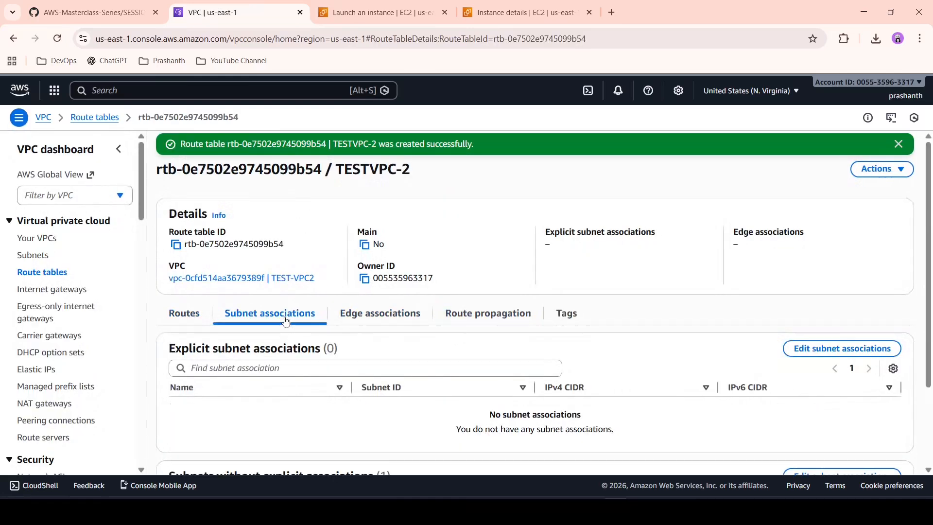
left_click(832, 354)
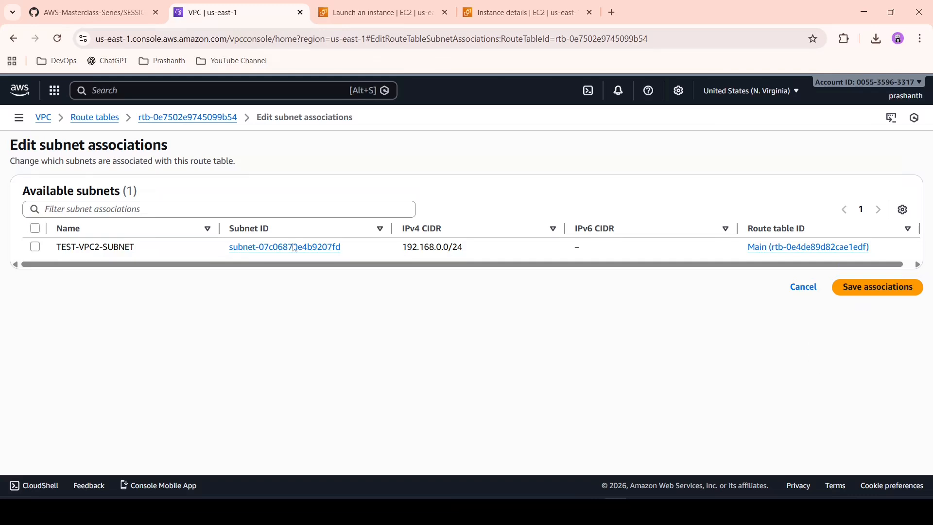
left_click(35, 246)
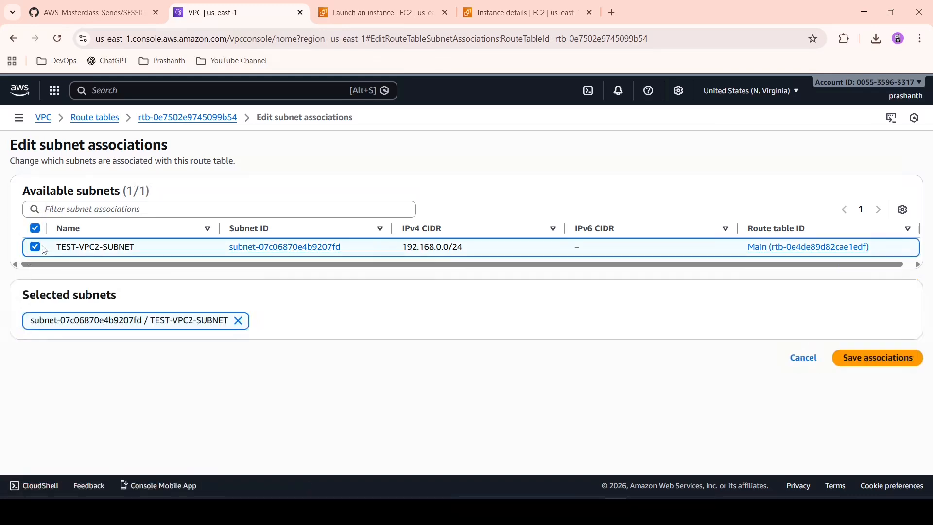
left_click(863, 359)
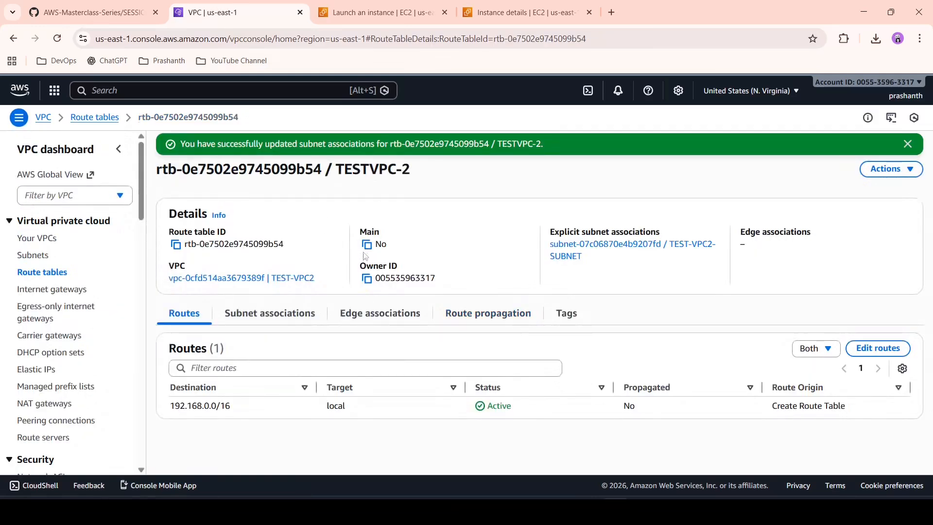
left_click(249, 324)
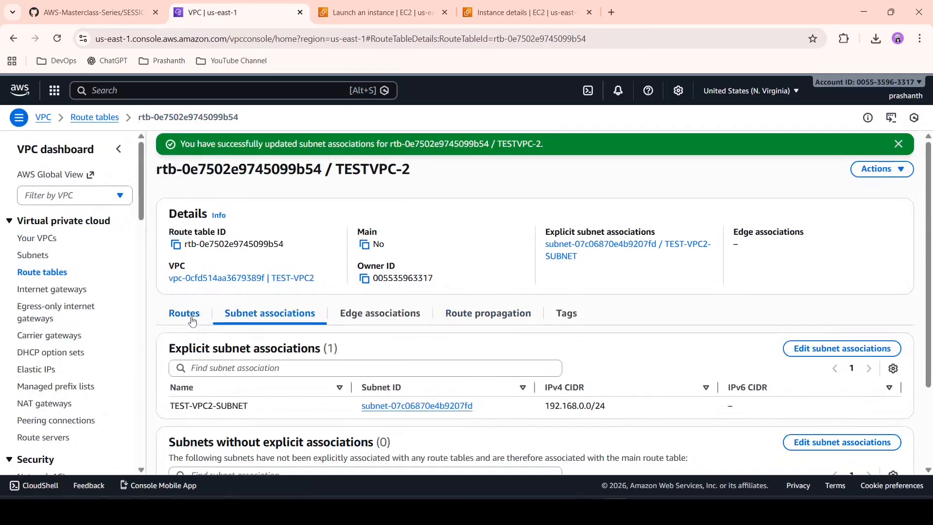
Step: Add a route to the TESTVPC-2 route table with destination 0.0.0.0/0 and the internet gateway VPC2-IG as target, and save it
left_click(192, 321)
left_click(870, 354)
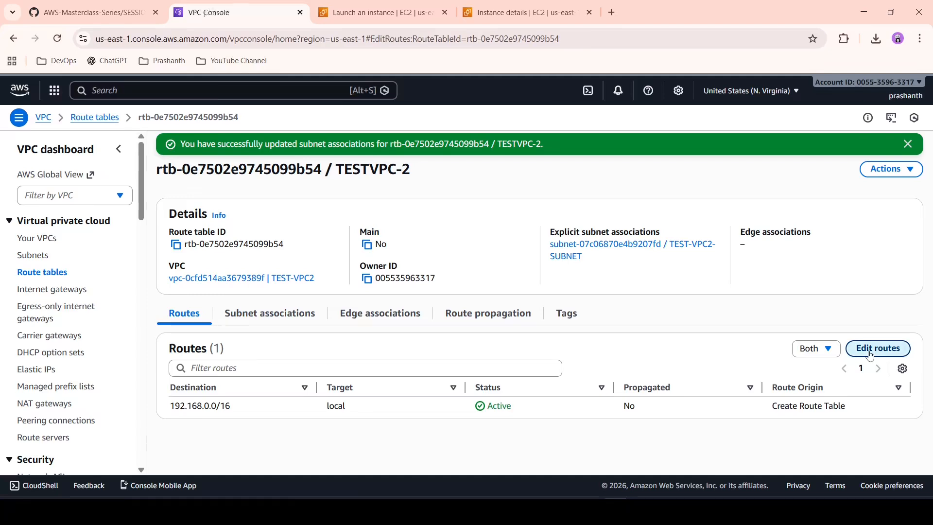
left_click(53, 254)
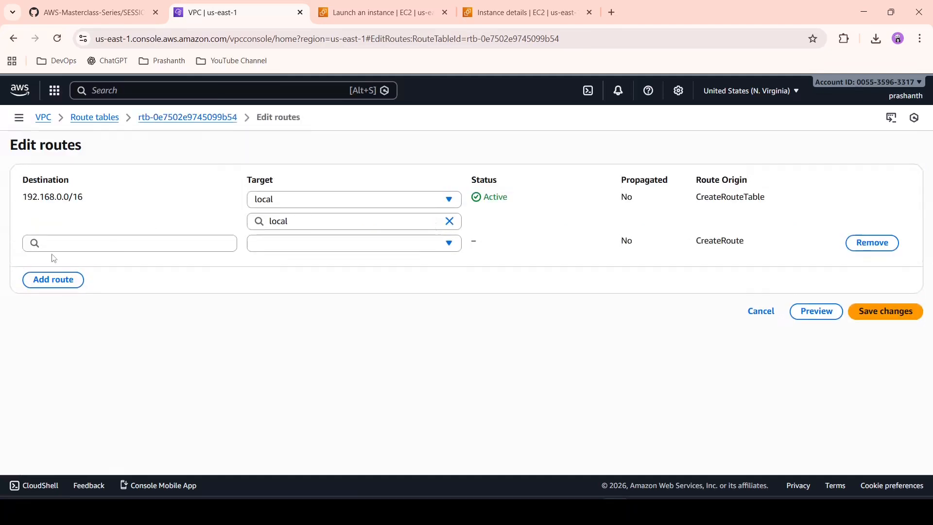
left_click(133, 237)
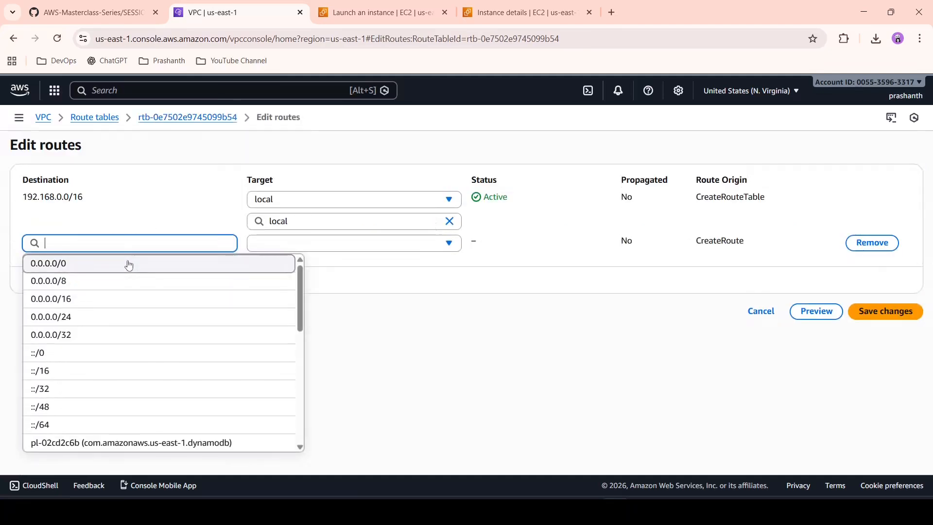
left_click(127, 263)
left_click(307, 242)
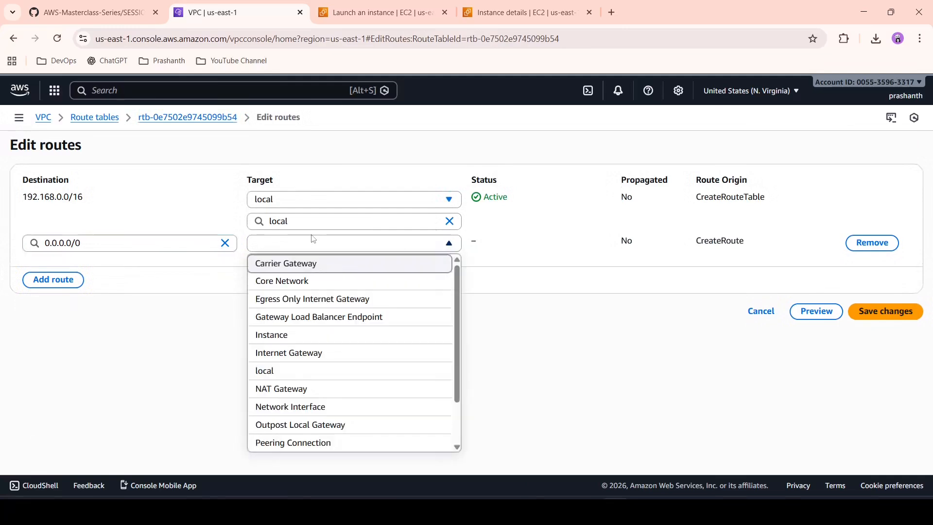
left_click(308, 354)
left_click(327, 265)
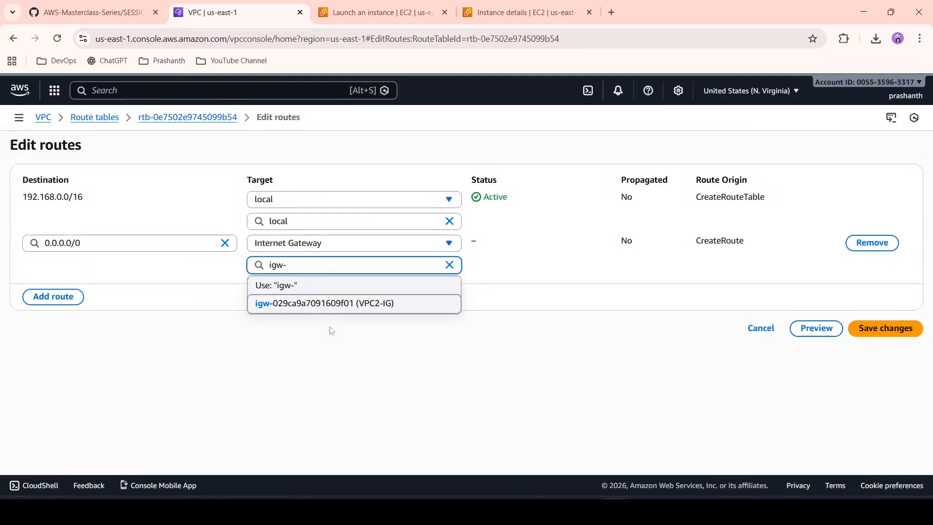
left_click(360, 303)
left_click(897, 330)
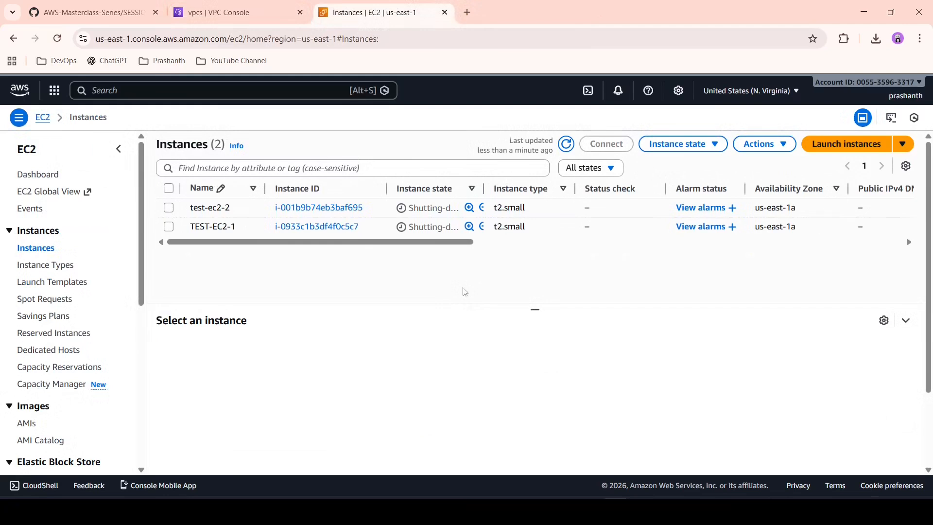
Step: Start launching a new EC2 instance, dismiss the walkthrough banner and enter an instance name starting with PR-
left_click(829, 148)
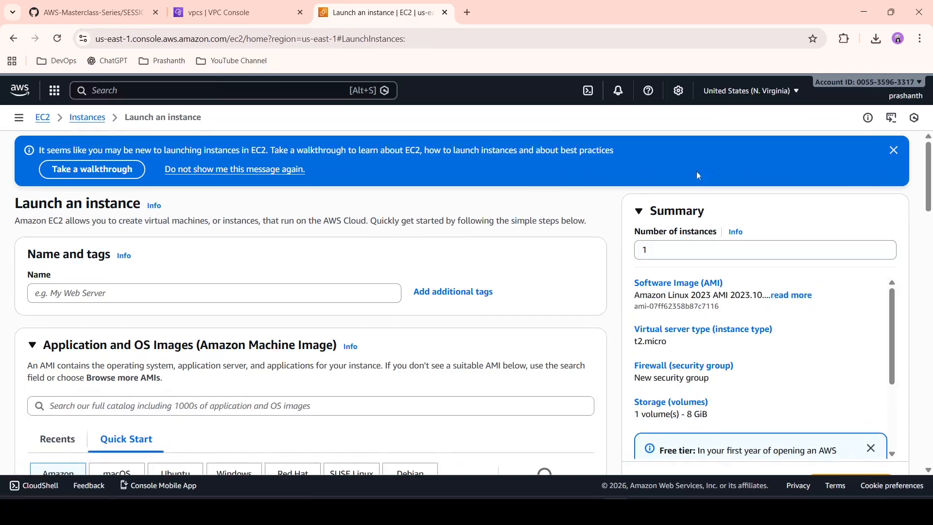
left_click(893, 154)
left_click(283, 243)
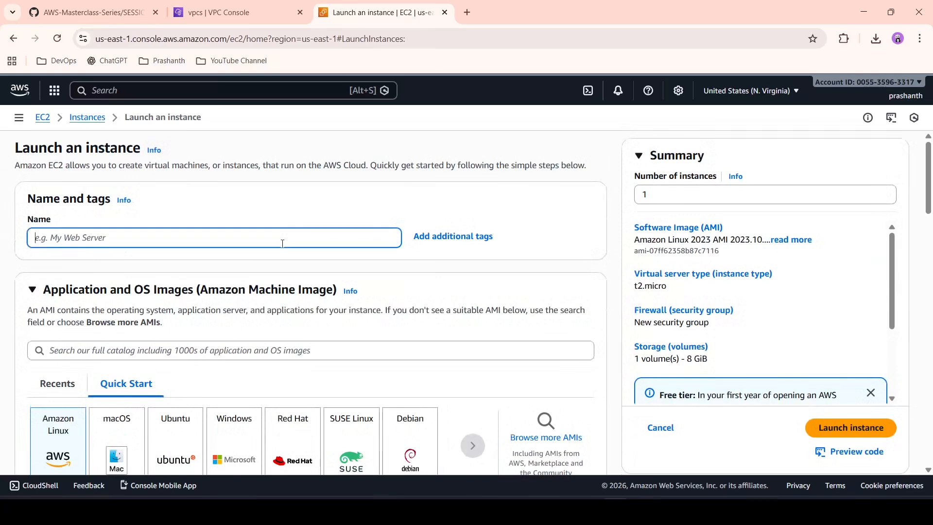
type("PR-EC2-1")
Step: Select the existing key pair PR-TEST-NEW for the new instance
scroll(63, 339, "down", 3)
scroll(63, 339, "down", 4)
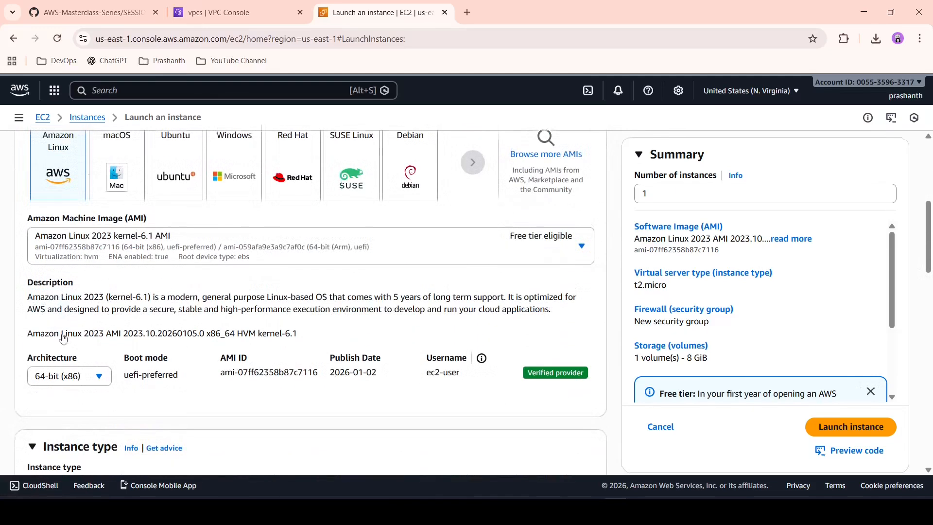
scroll(207, 267, "down", 4)
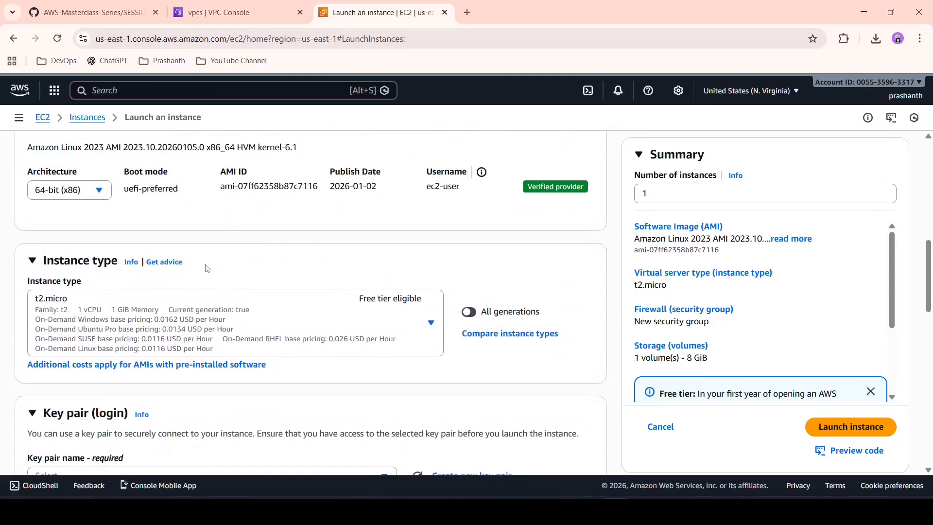
scroll(284, 308, "down", 5)
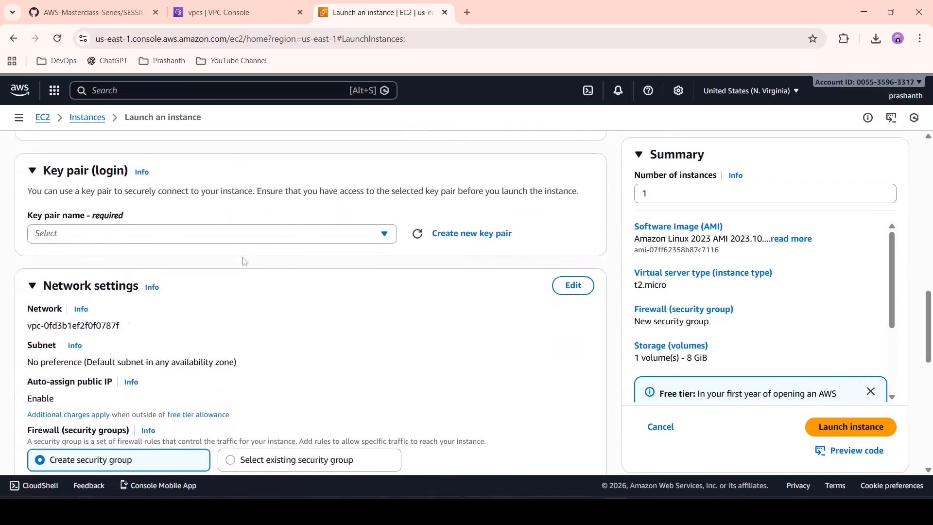
left_click(311, 238)
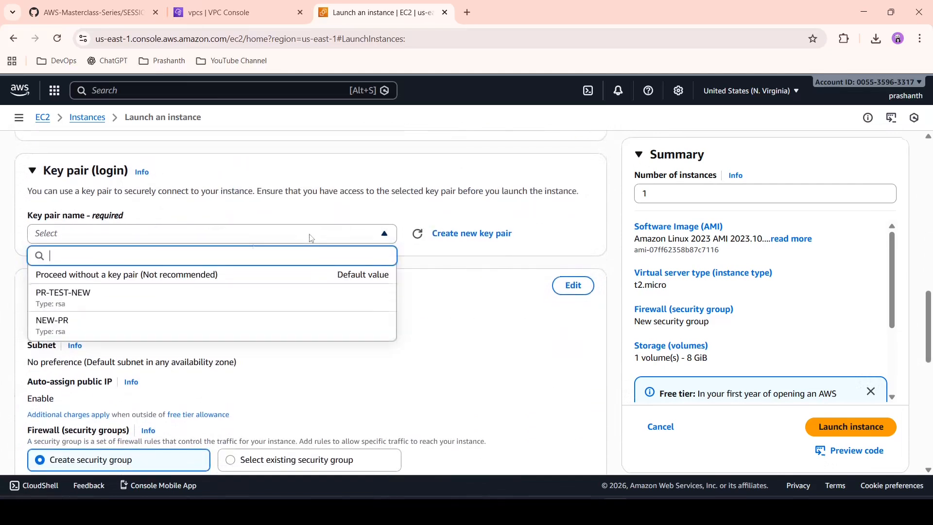
left_click(215, 303)
Step: Edit the instance's network settings to use the VPC TEST-VPC-1 and enable auto-assign public IP
left_click(575, 290)
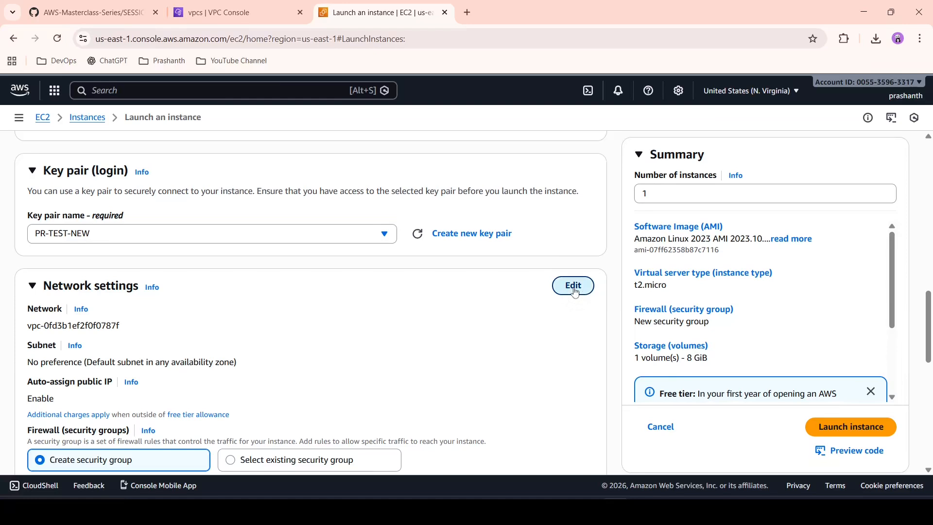
left_click(314, 334)
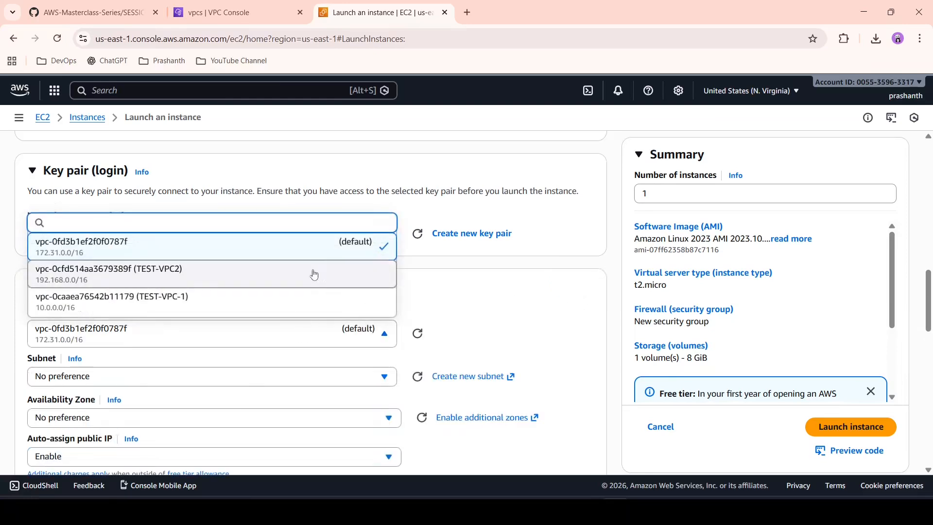
left_click(313, 304)
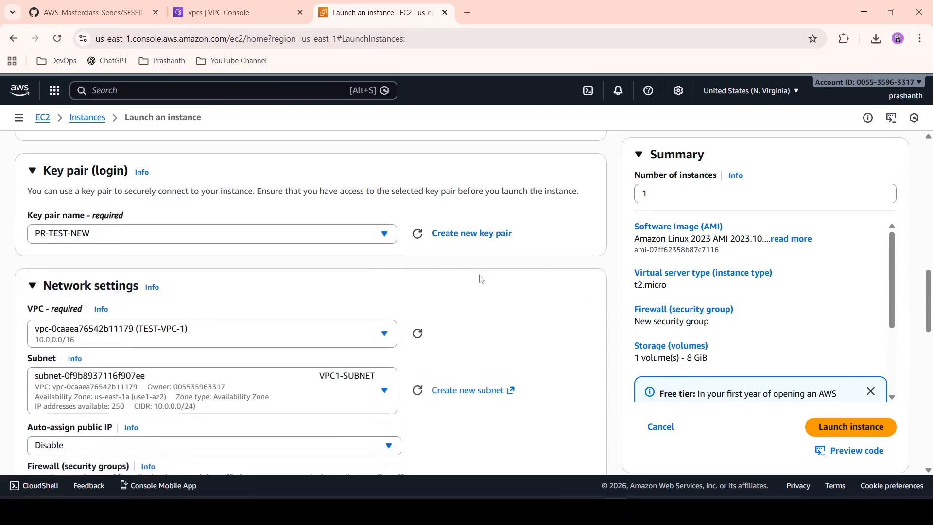
scroll(480, 278, "down", 3)
left_click(327, 307)
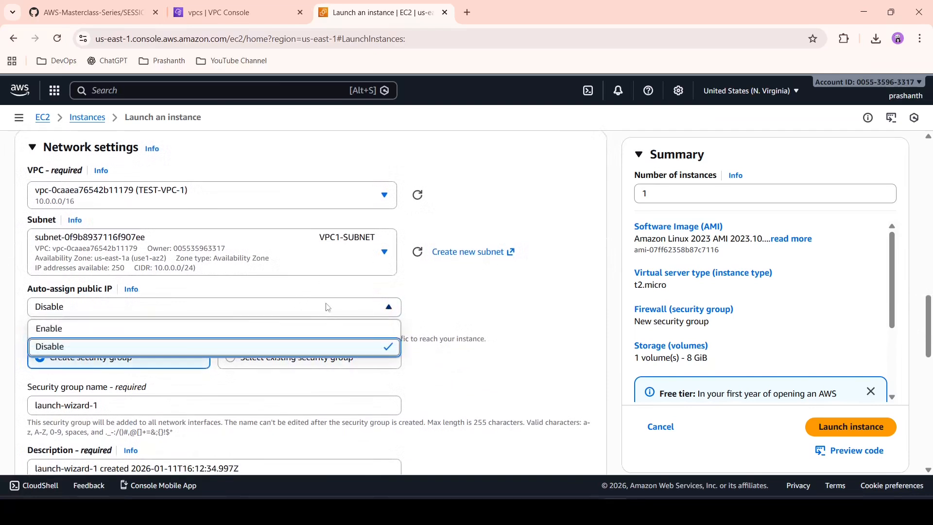
left_click(243, 328)
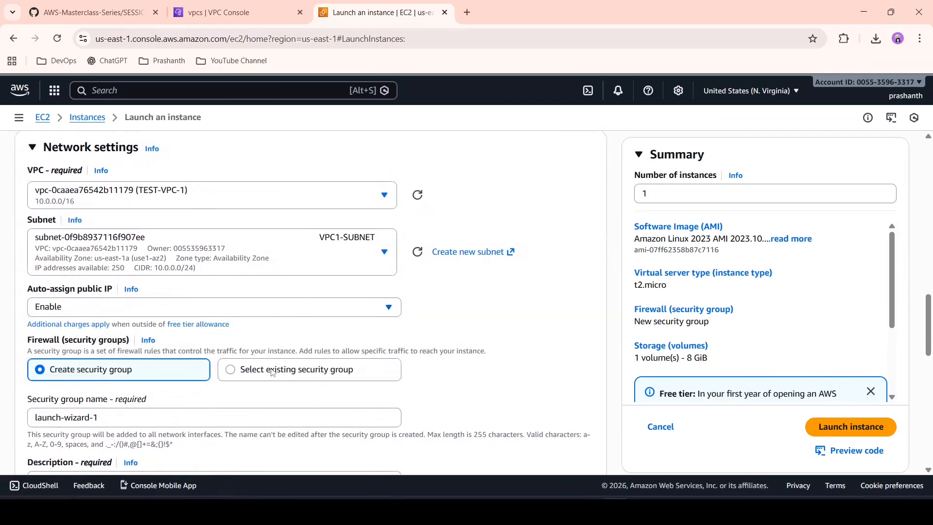
Step: Assign the existing security group EC2-1-SG to the instance
left_click(270, 373)
scroll(452, 332, "down", 2)
scroll(452, 333, "down", 1)
left_click(146, 262)
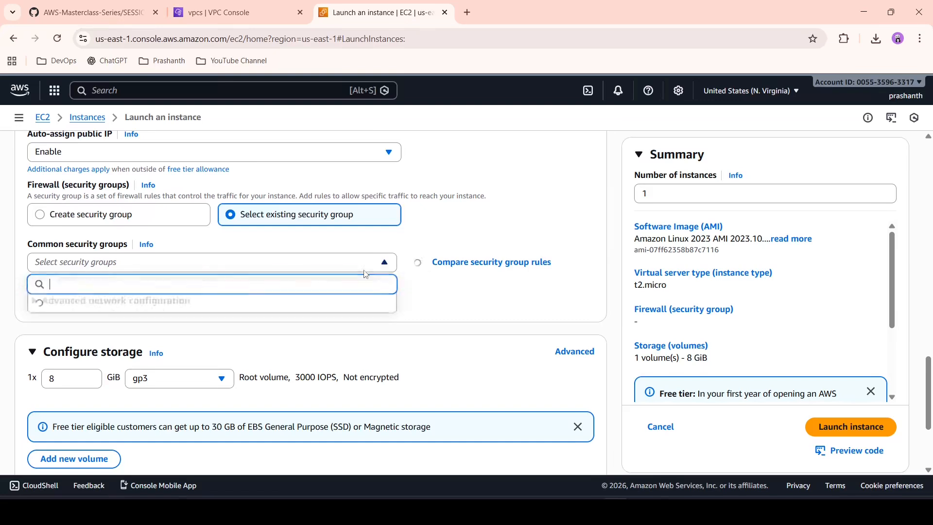
scroll(146, 333, "down", 1)
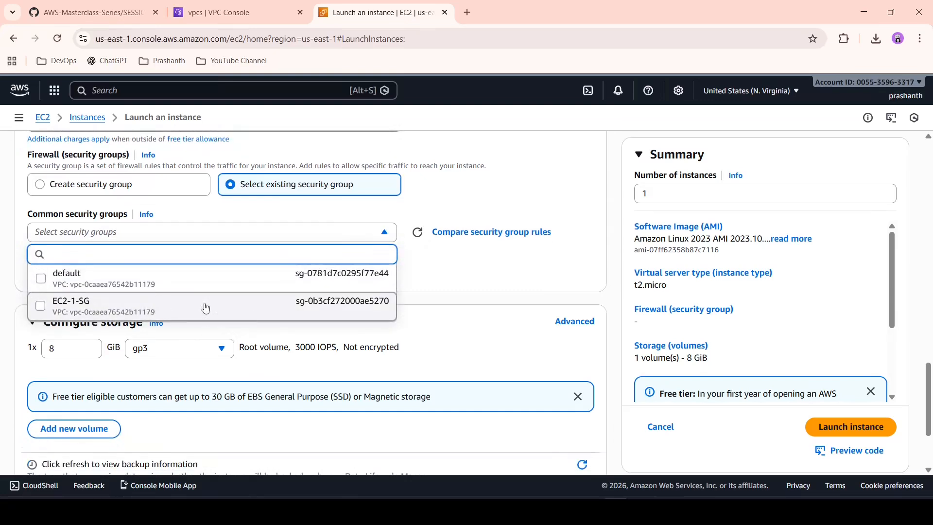
left_click(205, 307)
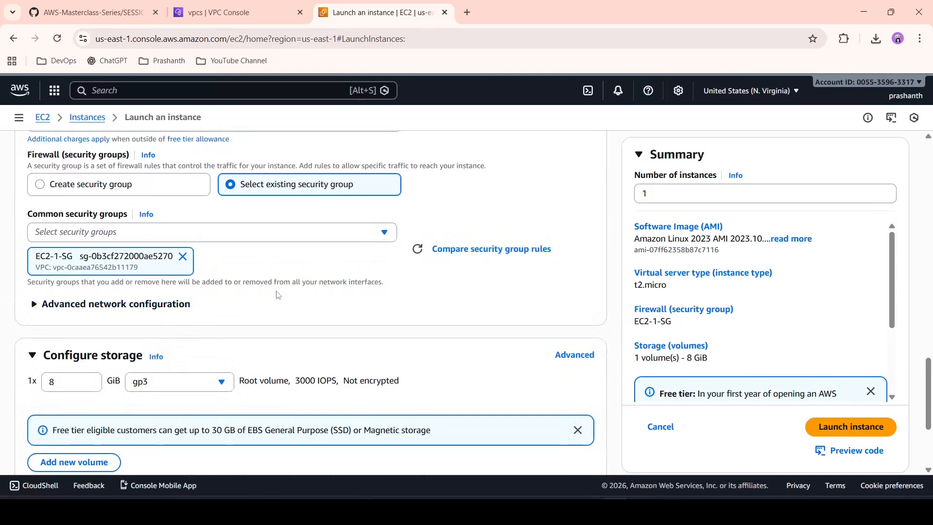
Step: Copy the second bash script from the Notepad file into the instance's user data under the advanced details, and launch the instance
scroll(278, 295, "down", 3)
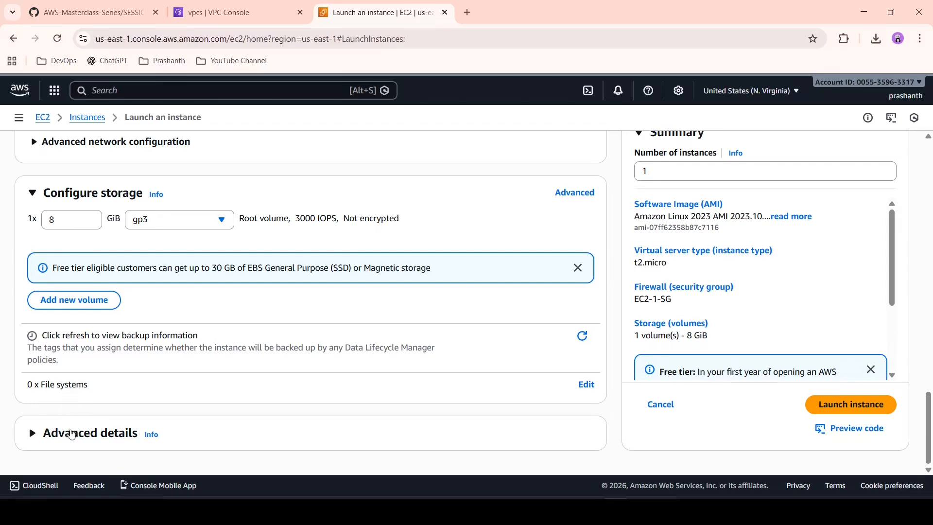
left_click(72, 434)
scroll(276, 348, "down", 20)
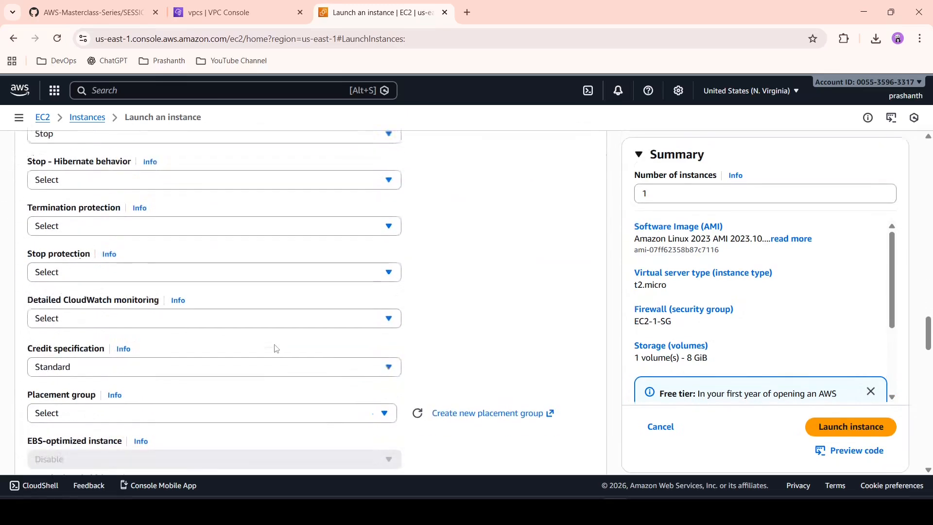
scroll(276, 348, "down", 10)
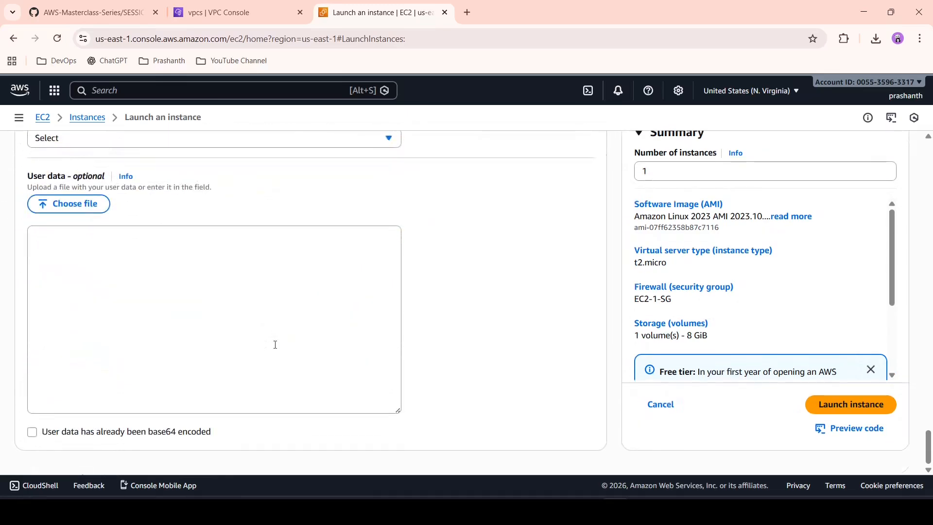
left_click(275, 344)
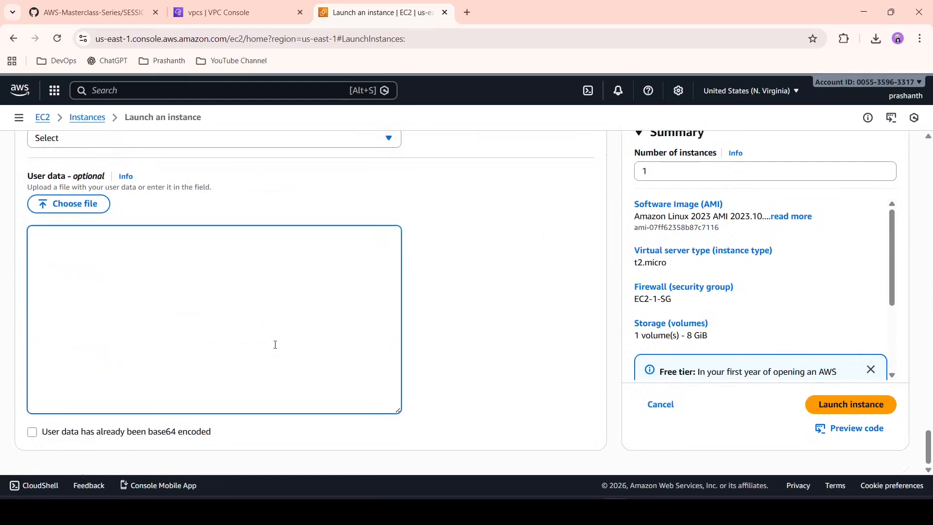
left_click(642, 511)
left_click_drag(346, 173, 17, 147)
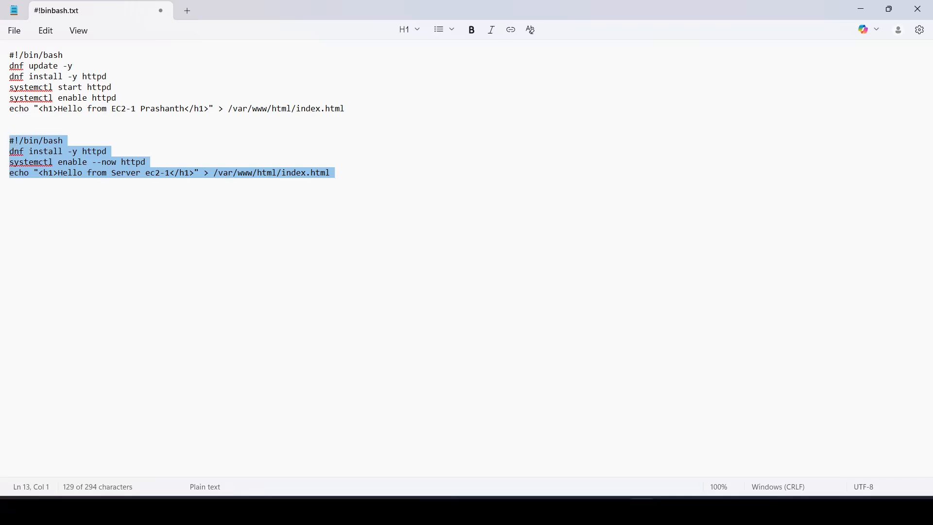
left_click(642, 510)
type("#!/bin/bash dnf install -y httpd systemctl enable --now httpd echo \"<h1>Hello from Server ec2-1</h1>\" > /var/www/html/index.html")
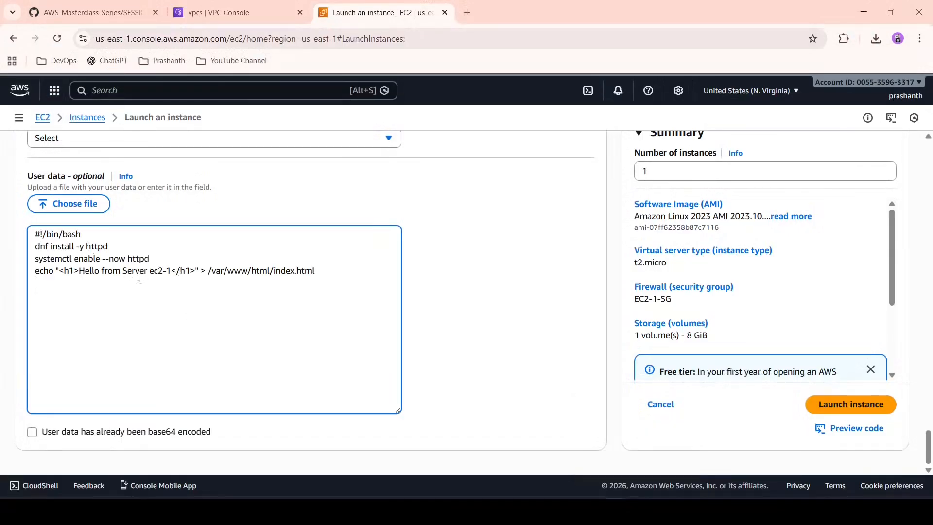
left_click(864, 410)
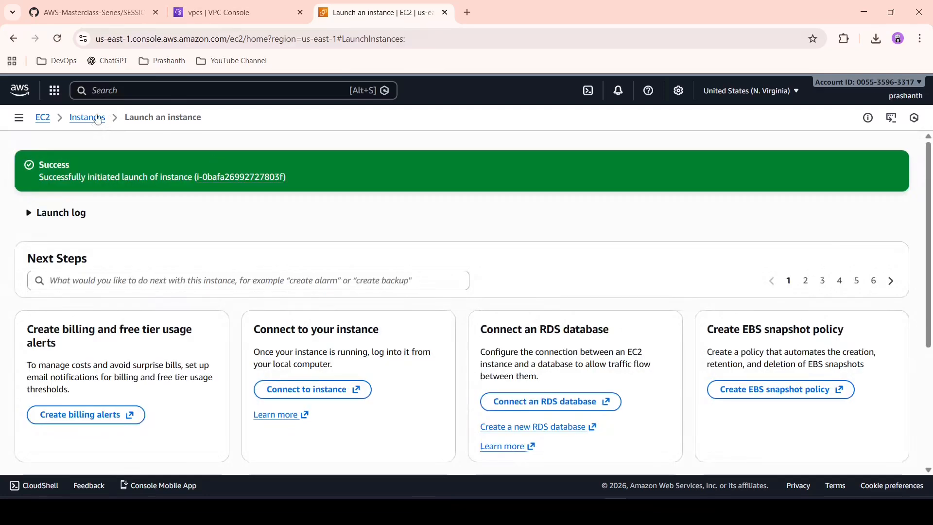
Step: View the instances list sorted by name in descending order and filtered to the Running state, and refresh it
left_click(97, 119)
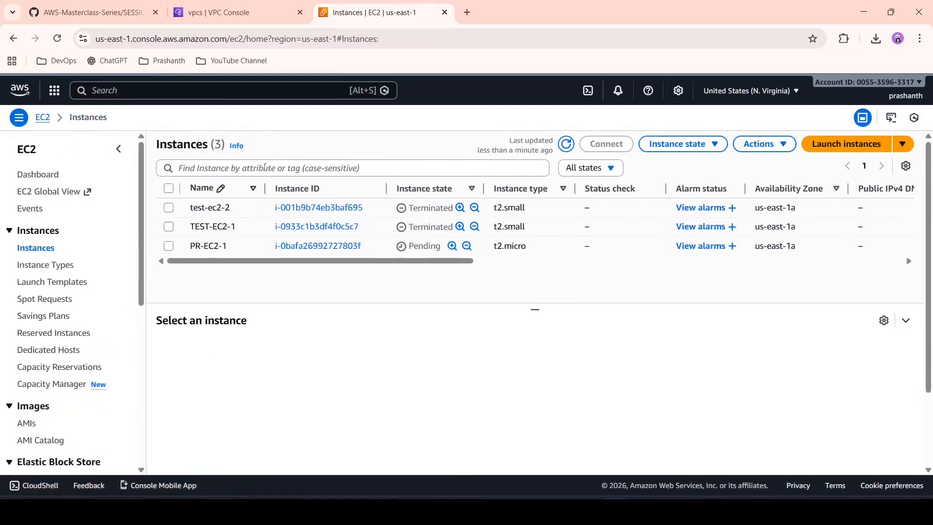
left_click(222, 193)
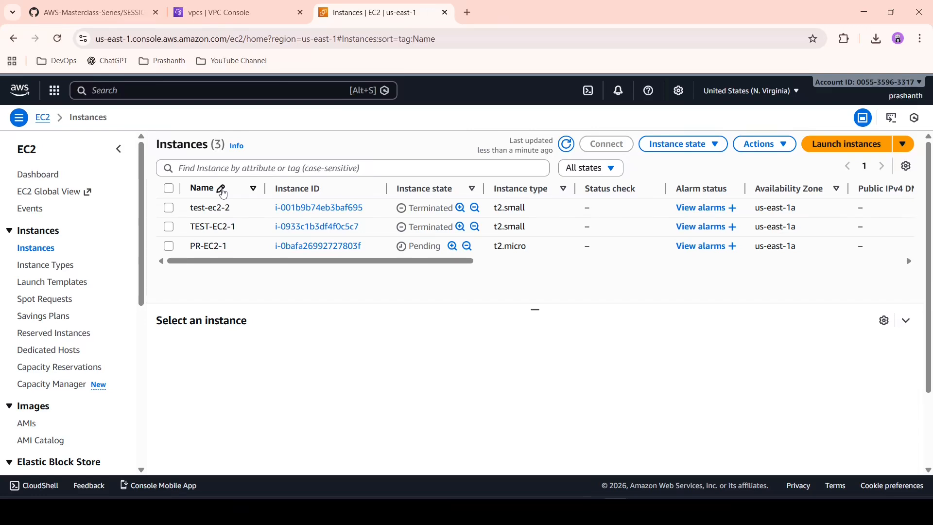
left_click(223, 193)
left_click(254, 188)
left_click(566, 144)
left_click(619, 169)
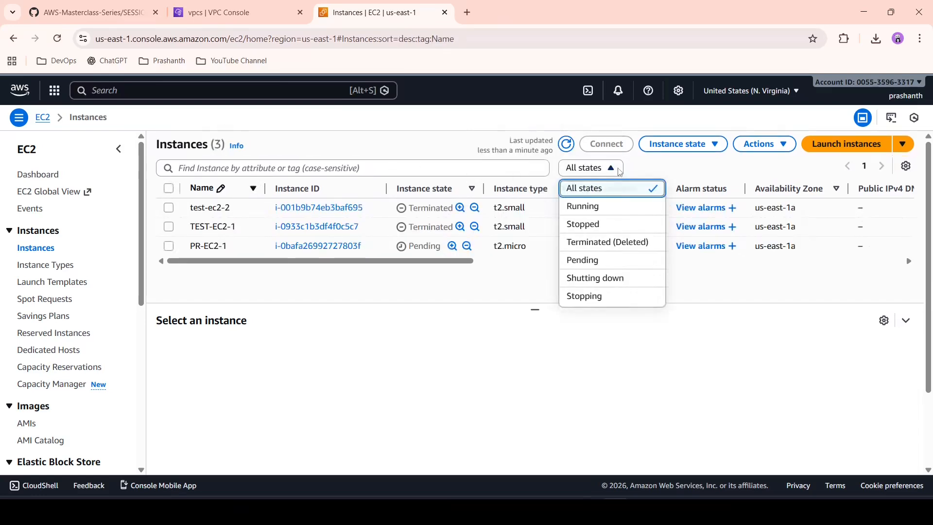
left_click(601, 206)
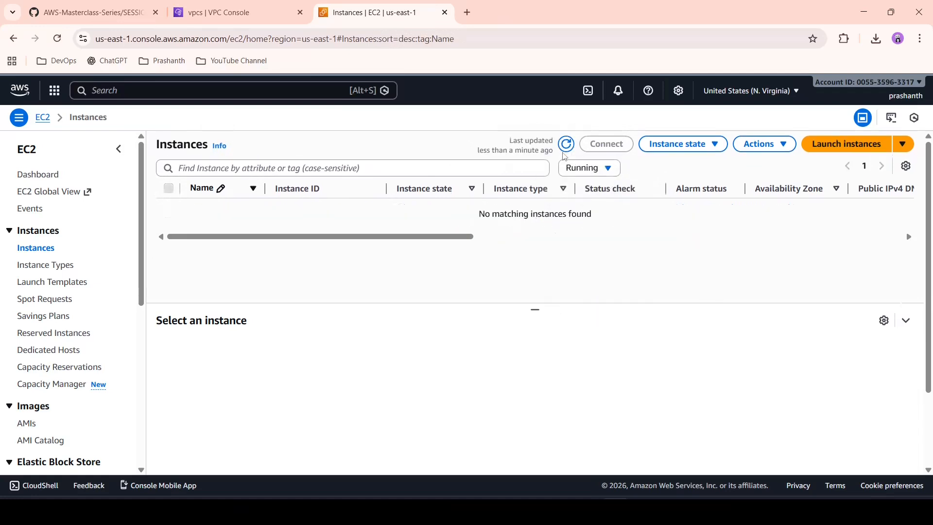
left_click(567, 144)
Step: Start launching another EC2 instance and name it PR-EC2-2
left_click(853, 147)
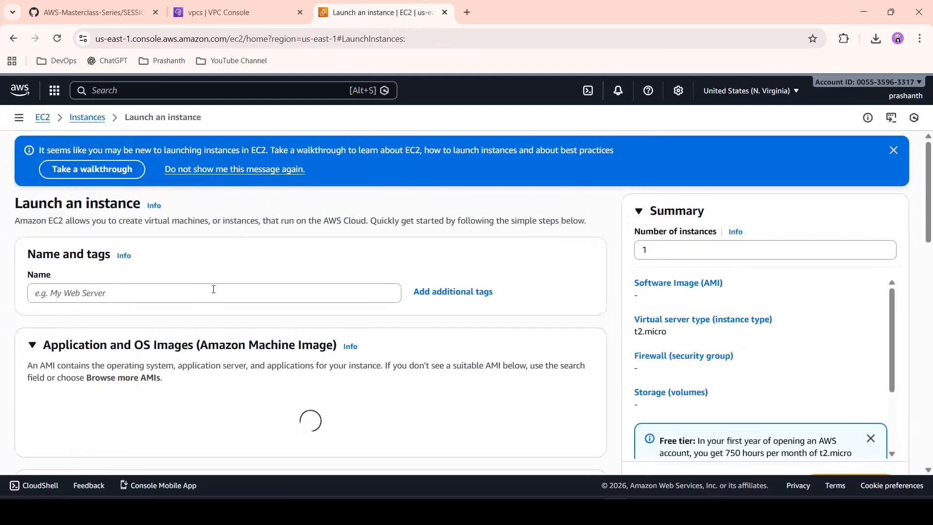
left_click(213, 290)
type("P")
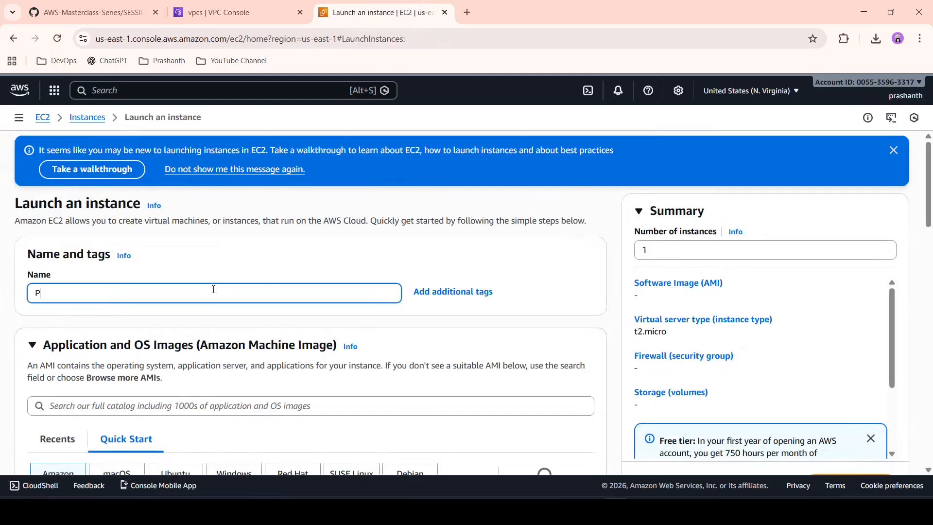
type("R-EC2-2")
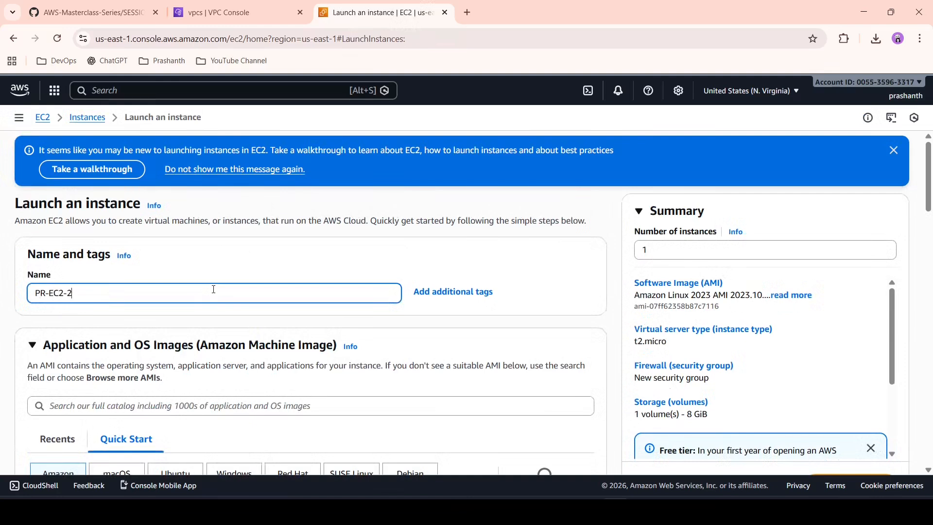
Step: Choose the existing key pair PR-TEST-NEW for PR-EC2-2
scroll(213, 289, "down", 3)
scroll(192, 358, "down", 5)
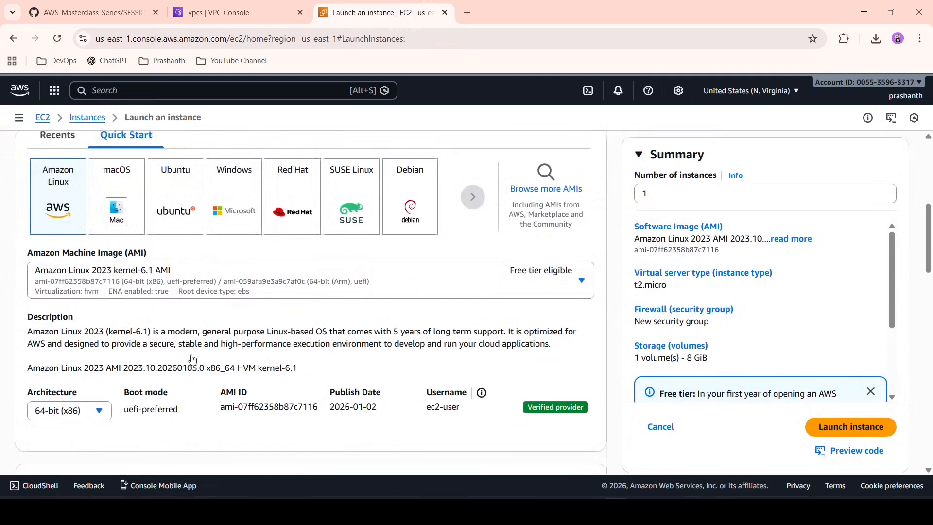
scroll(192, 359, "down", 5)
left_click(290, 304)
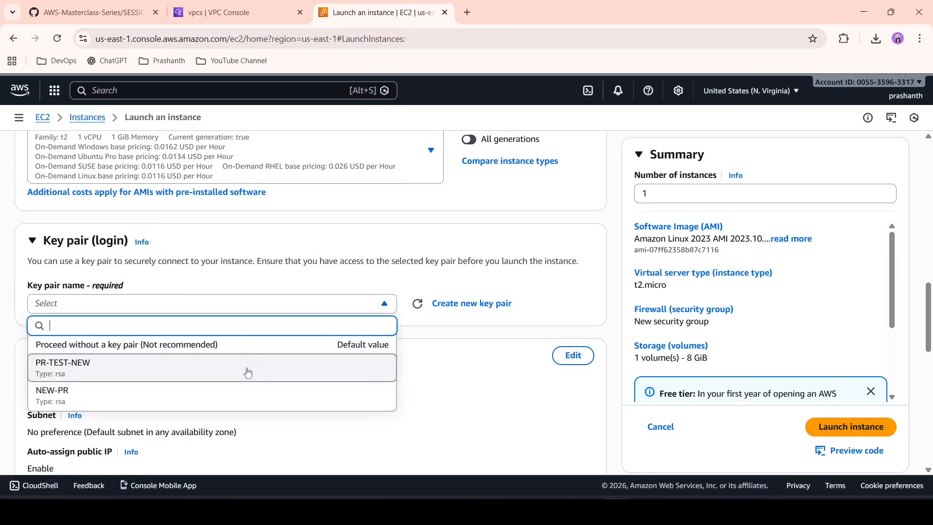
left_click(248, 372)
Step: Edit the network settings of PR-EC2-2 to use the VPC TEST-VPC2 and enable auto-assign public IP
scroll(246, 373, "down", 3)
left_click(573, 234)
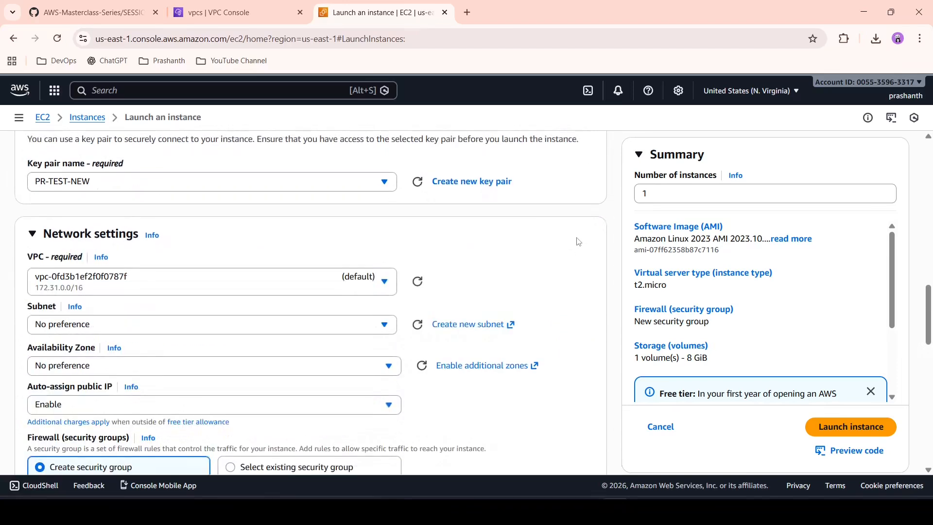
left_click(326, 291)
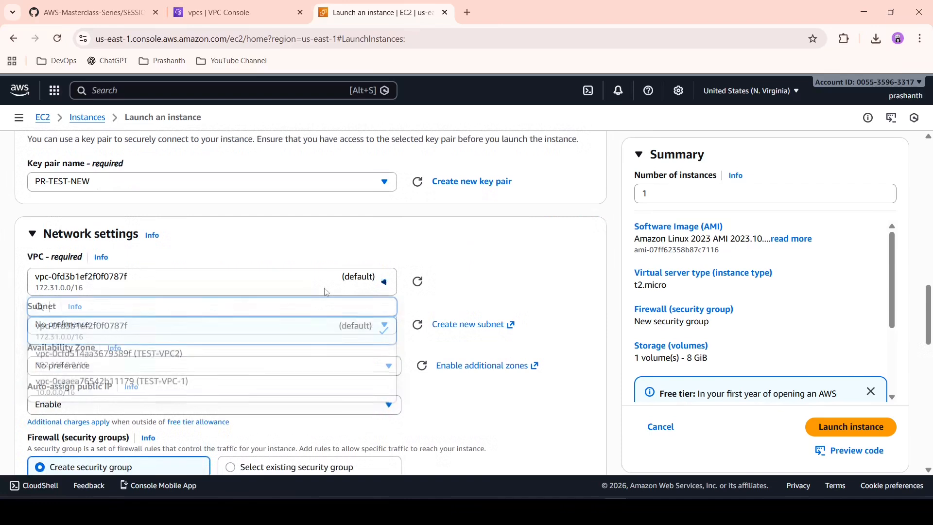
left_click(289, 365)
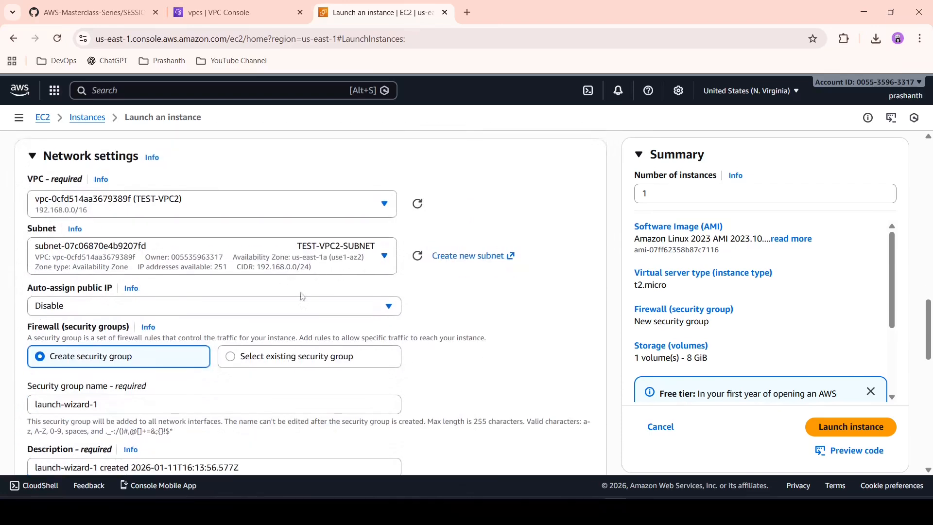
left_click(298, 309)
left_click(268, 328)
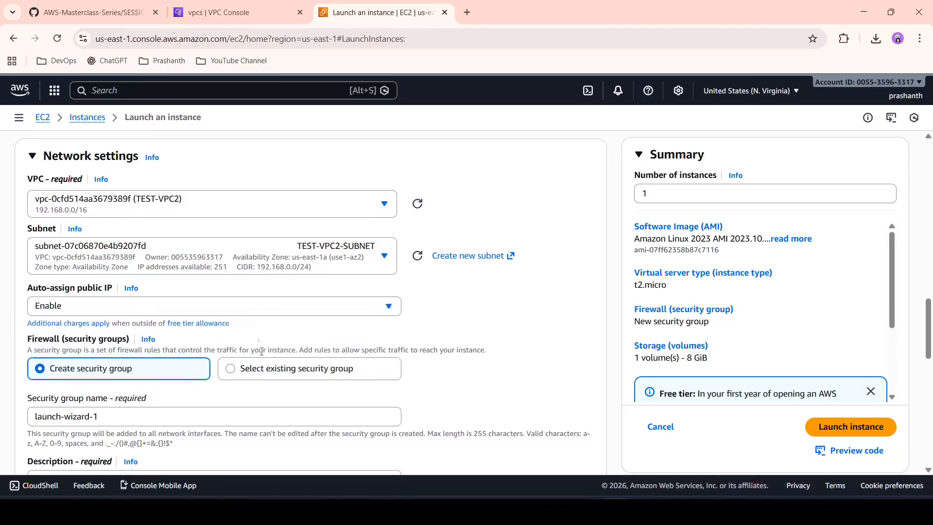
Step: Assign the existing security group ec2-2-sg to PR-EC2-2
left_click(268, 370)
scroll(268, 371, "down", 2)
left_click(267, 358)
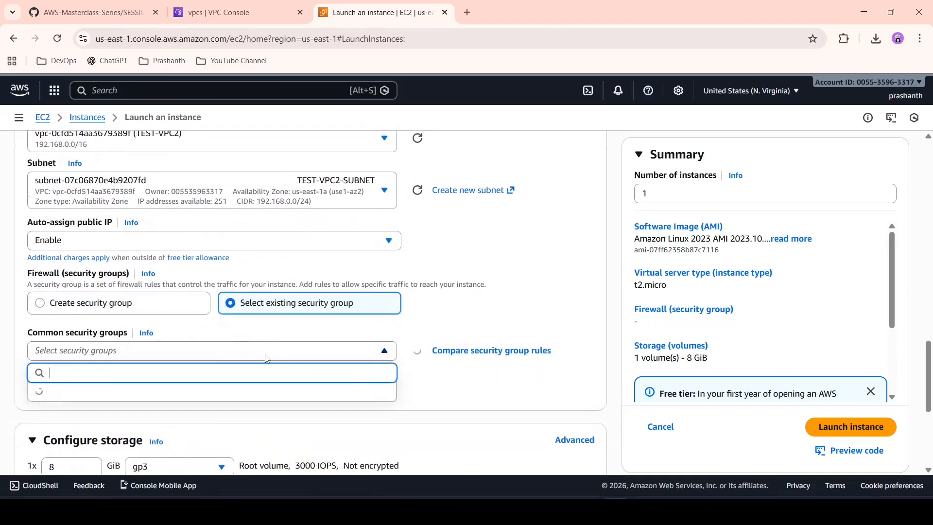
left_click(184, 431)
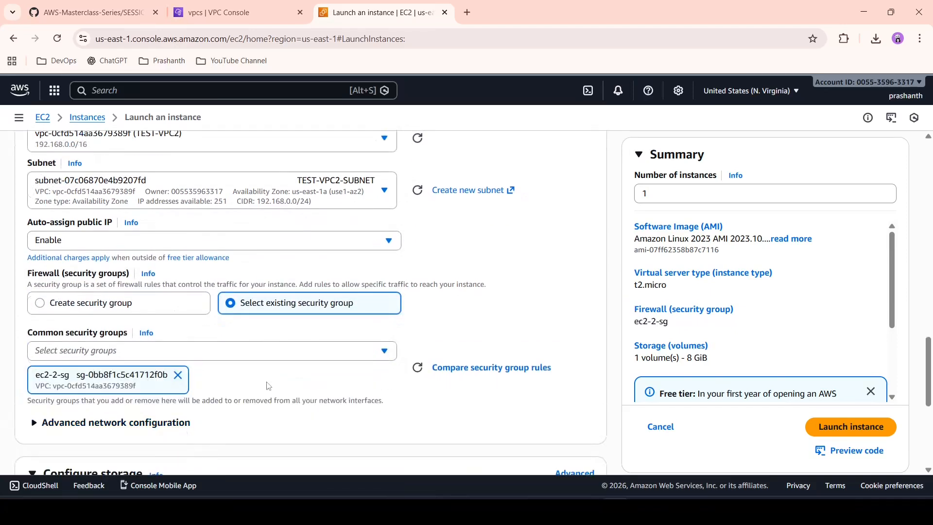
Step: Paste the copied bash script into the user data of PR-EC2-2, change its greeting to "Hello from Server ec2-2", and launch the instance
scroll(267, 385, "down", 5)
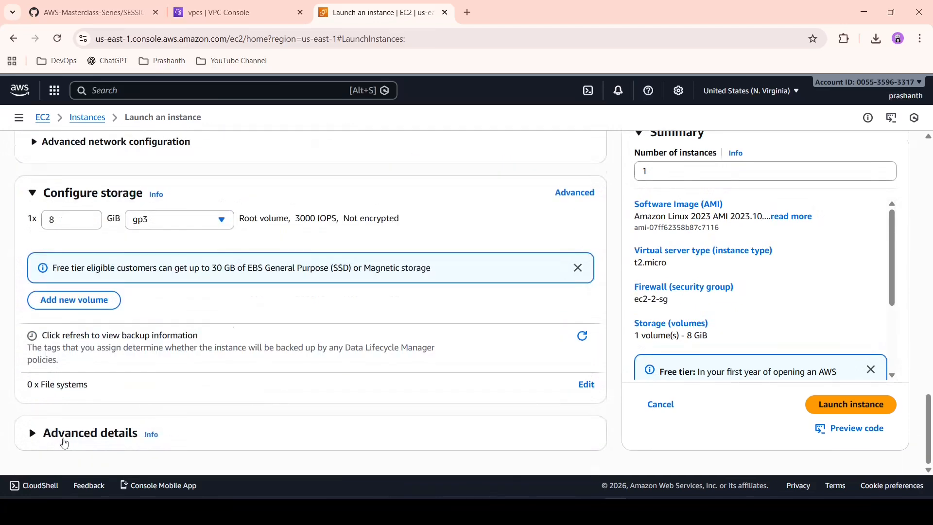
left_click(62, 433)
scroll(225, 350, "down", 15)
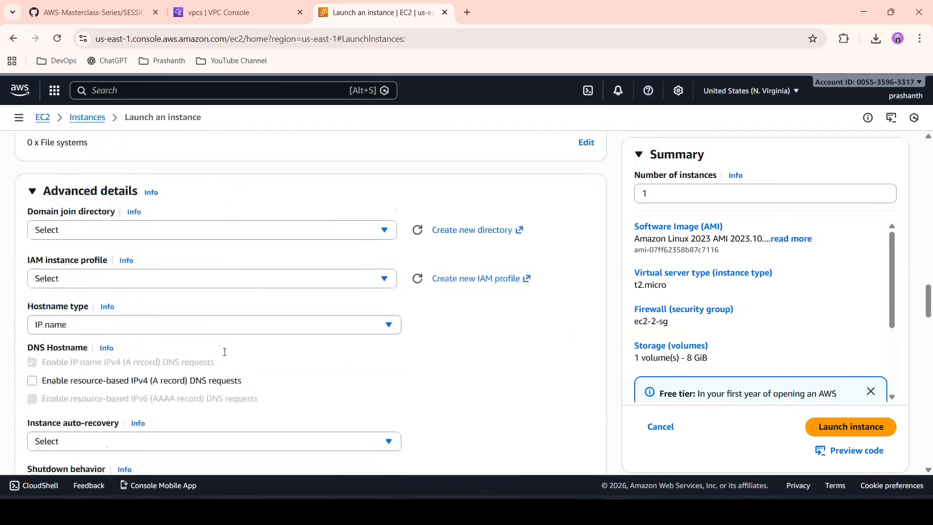
scroll(225, 355, "down", 15)
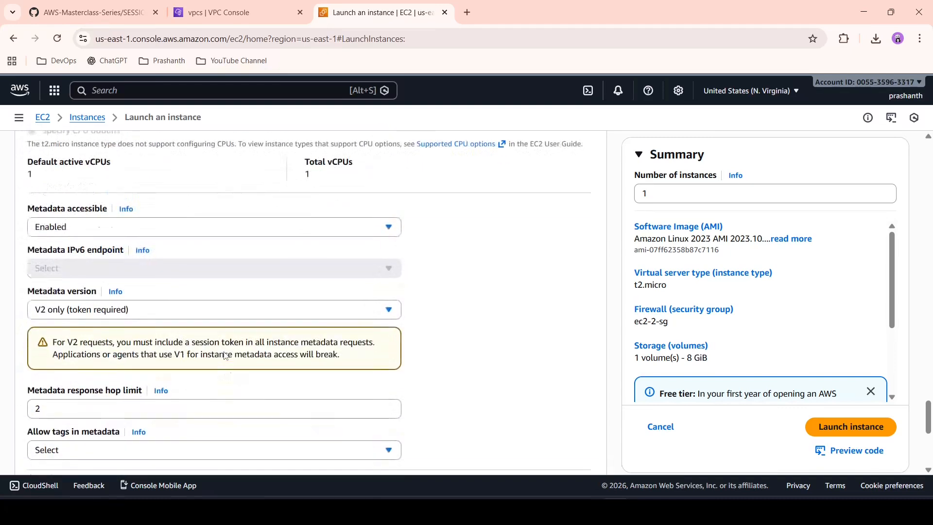
left_click(225, 352)
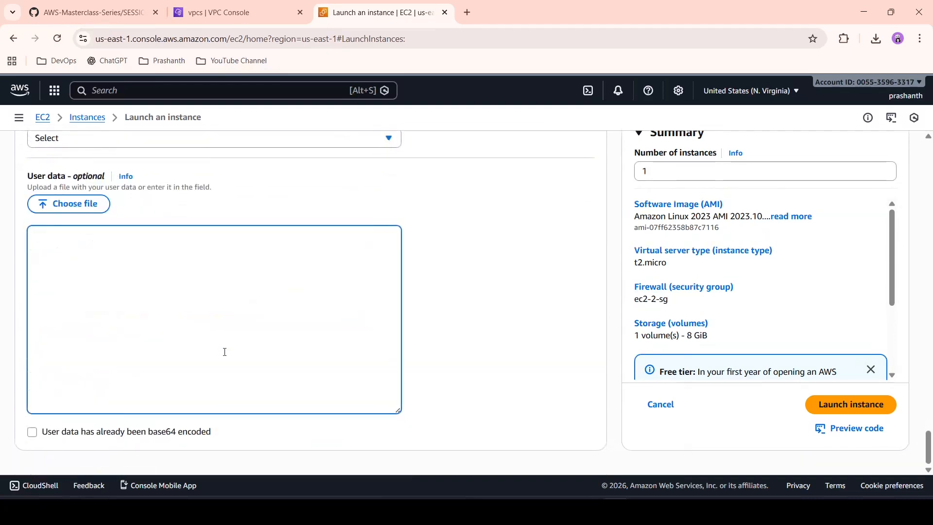
type("#!/bin/bash dnf install -y httpd systemctl enable --now httpd echo \"<h1>Hello from Server ec2-1</h1>\" > /var/www/html/index.html")
key("BackSpace")
type("2")
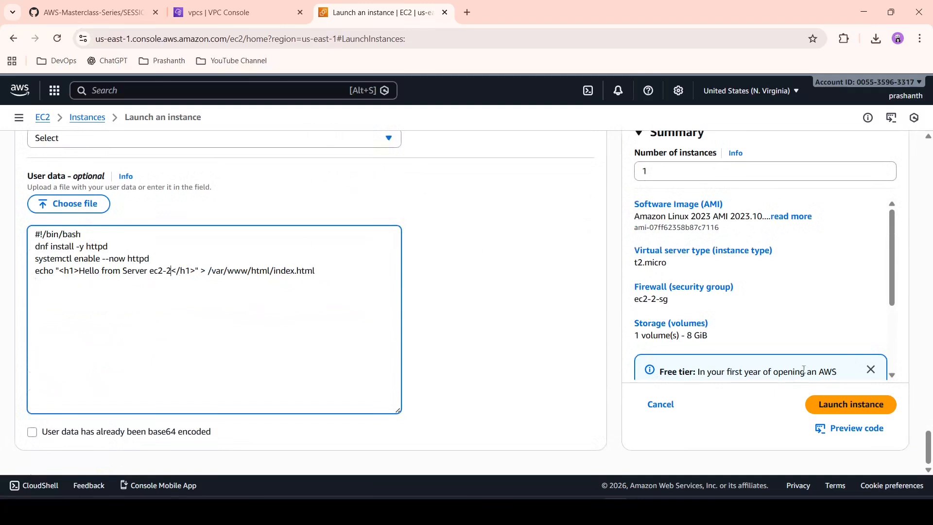
left_click(845, 408)
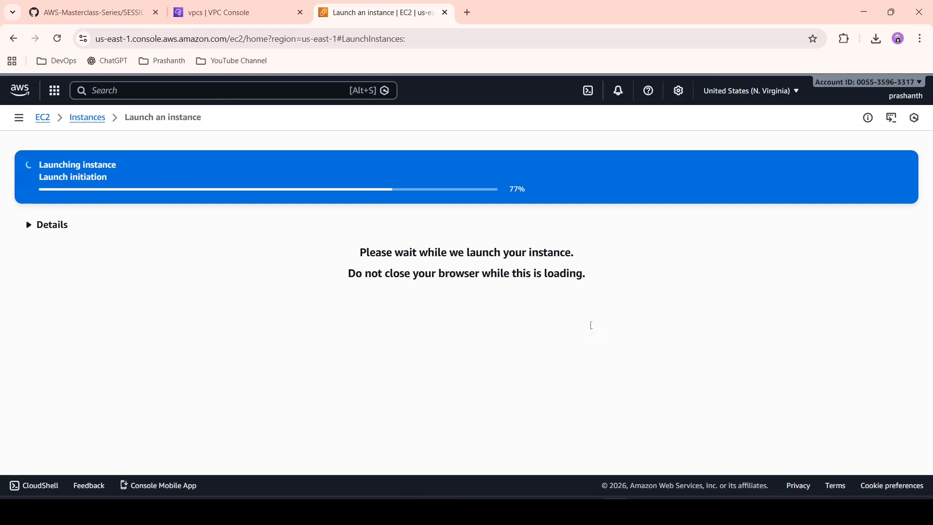
Step: Return to the instances list, refresh the instance statuses, and open the details of PR-EC2-1
left_click(87, 117)
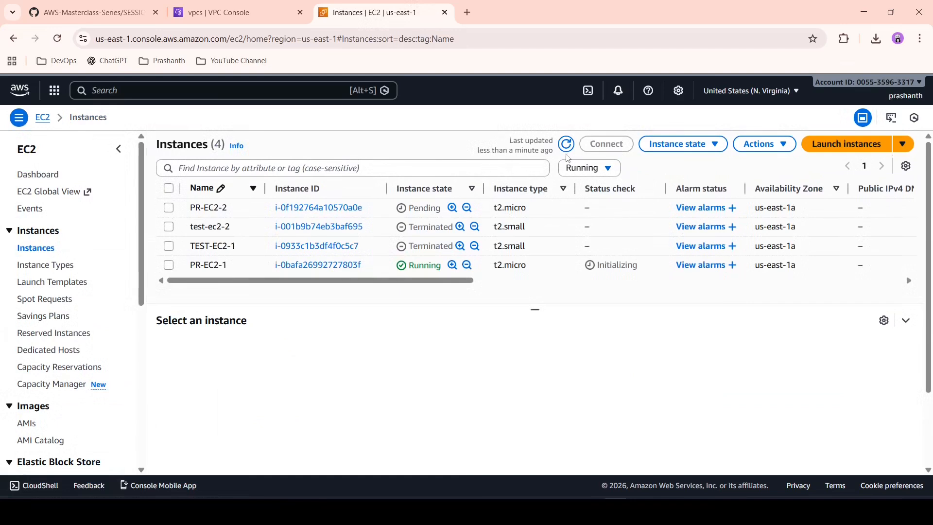
left_click(564, 153)
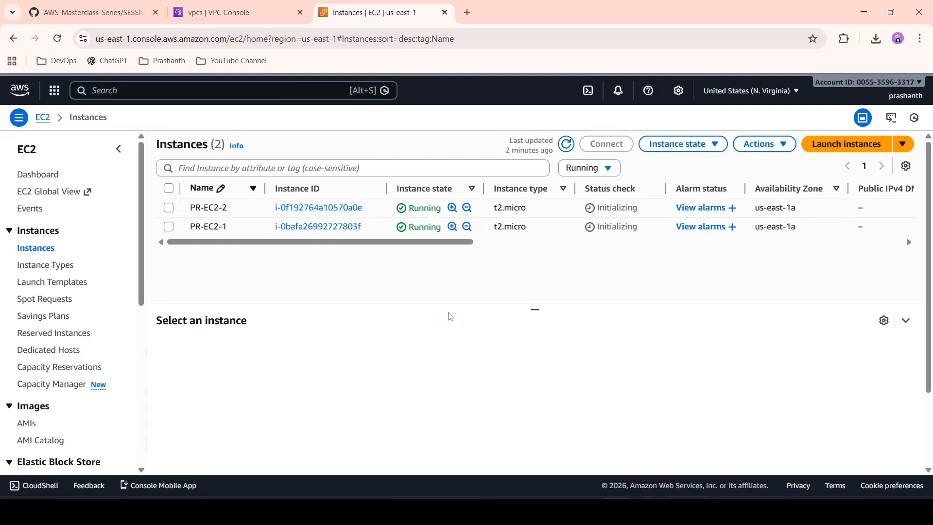
left_click(567, 144)
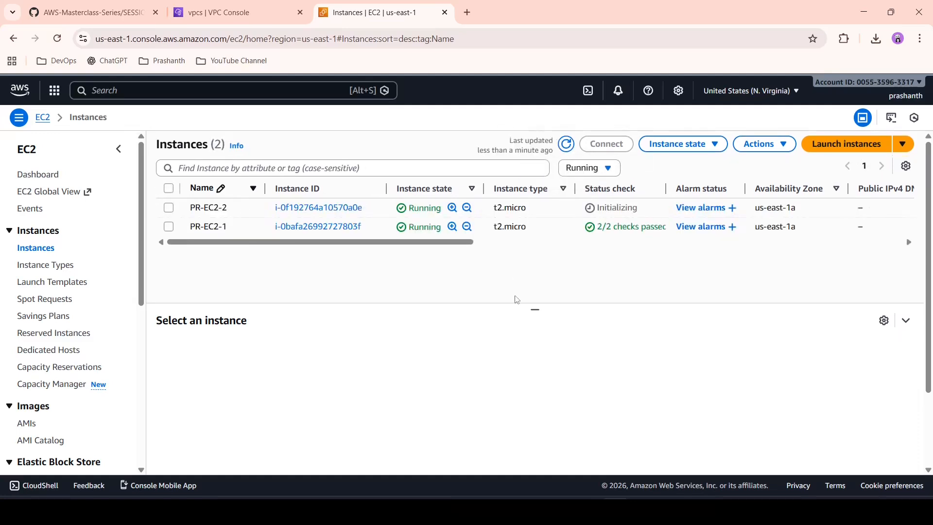
left_click(298, 227)
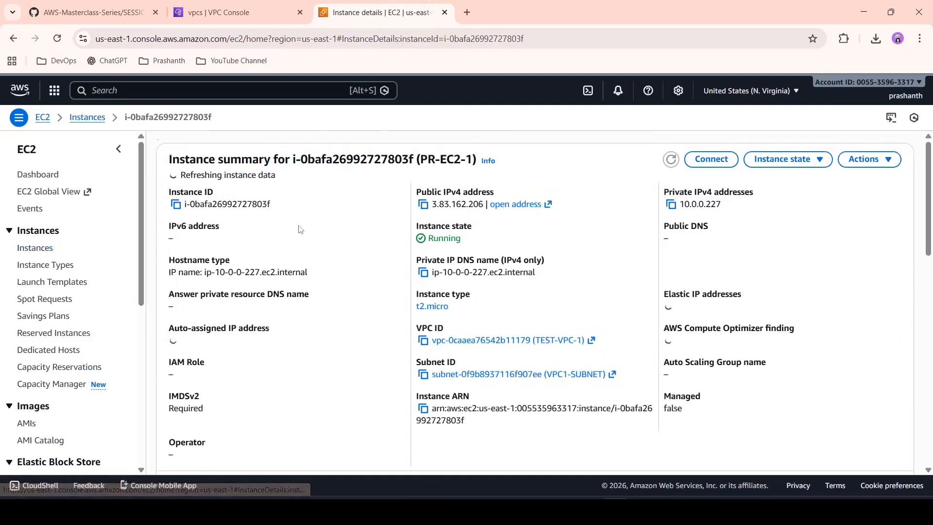
Step: Copy the public IPv4 address of PR-EC2-1 and connect to the instance through EC2 Instance Connect using its public IP
left_click(423, 204)
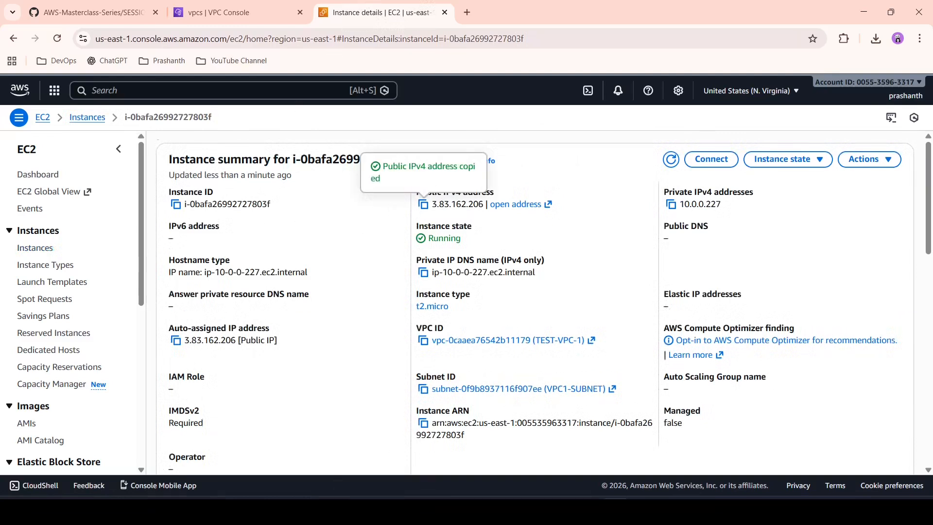
key("super+s")
left_click(847, 280)
left_click(713, 165)
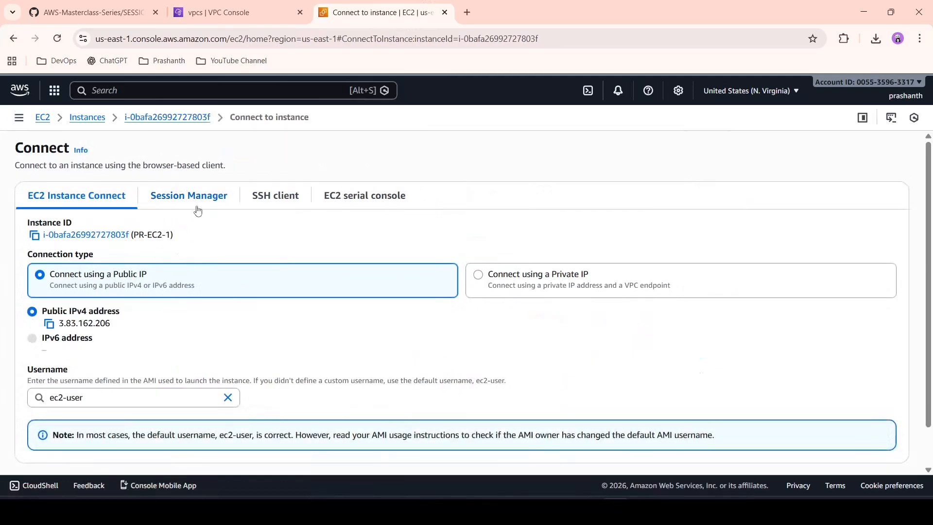
scroll(363, 304, "down", 2)
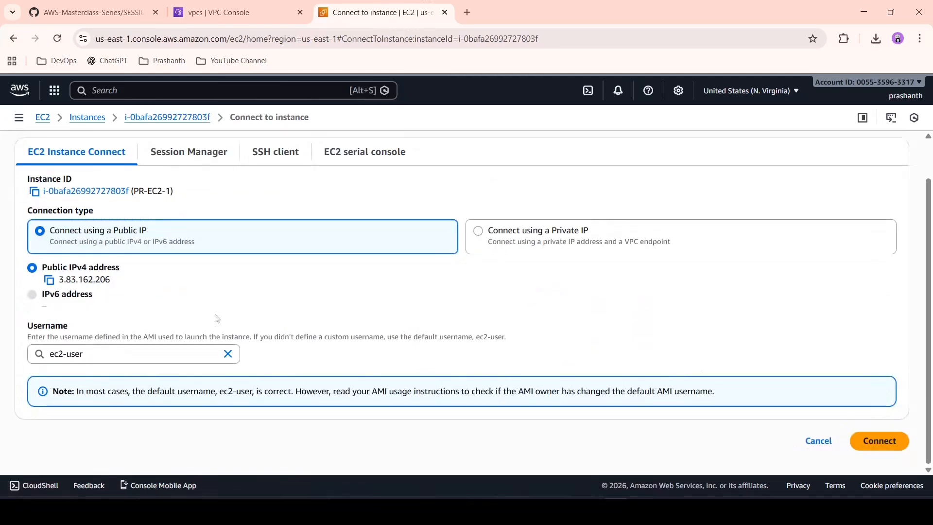
left_click(887, 447)
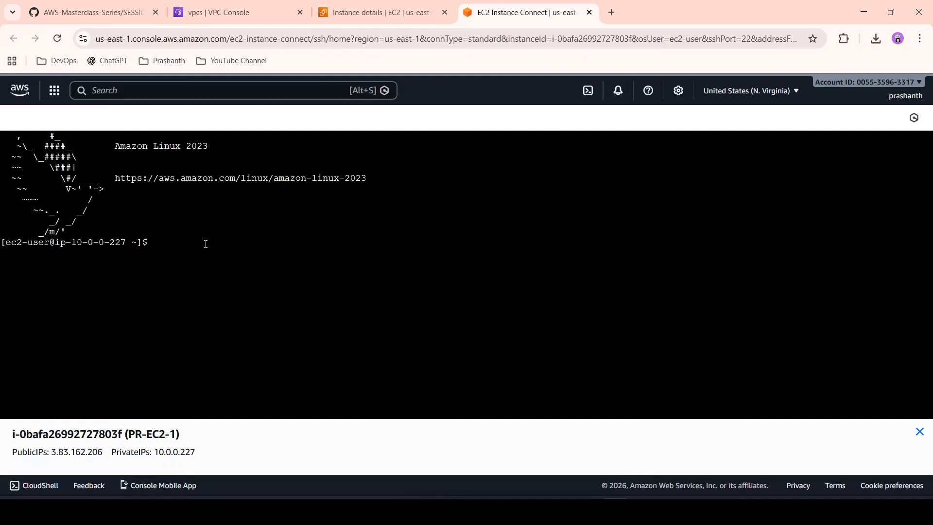
Step: Run "curl localhost" in the PR-EC2-1 terminal to test its web server
type("curl localhost")
key("Return")
key("Return")
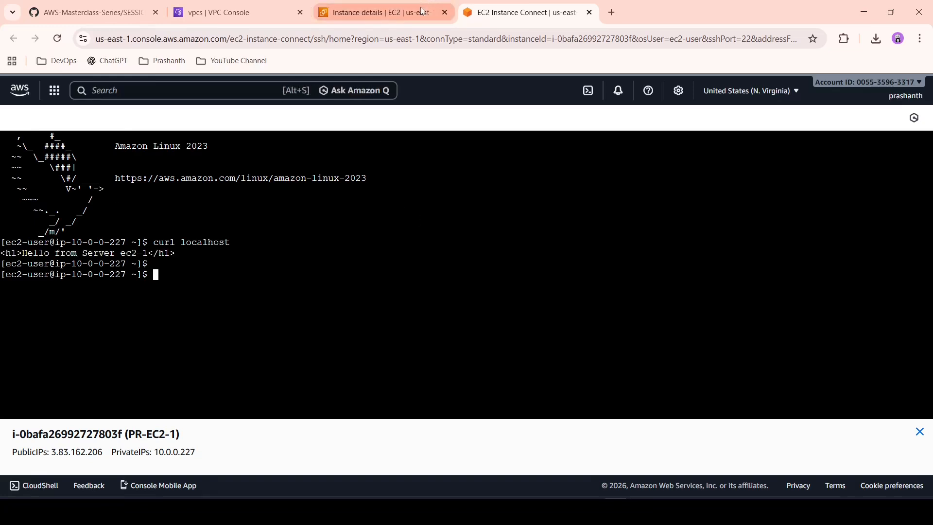
Step: Go to the EC2 security groups and open the inbound rules of ec2-2-sg for editing
left_click(392, 5)
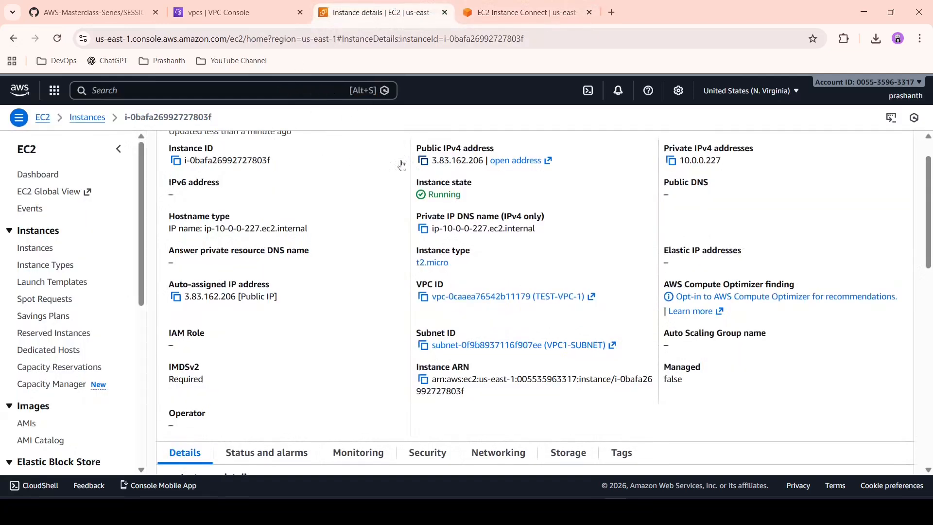
left_click(45, 253)
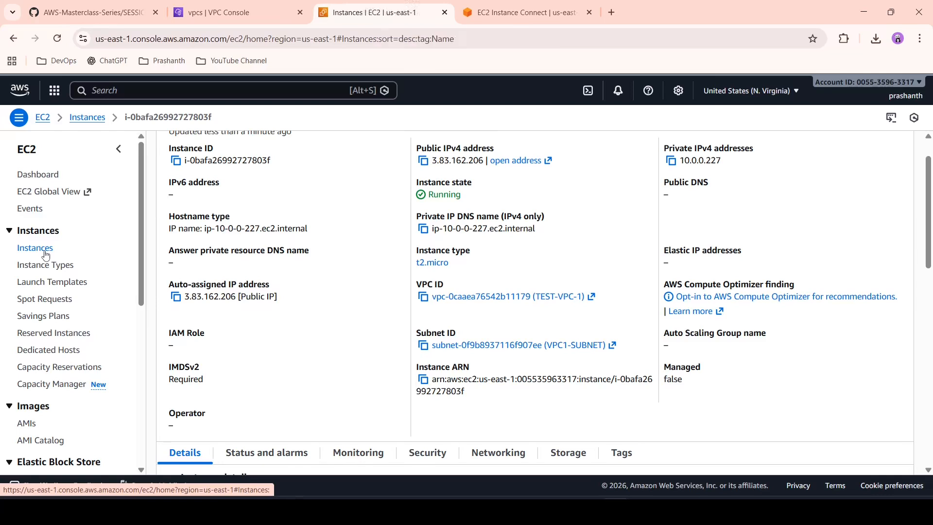
scroll(61, 332, "down", 6)
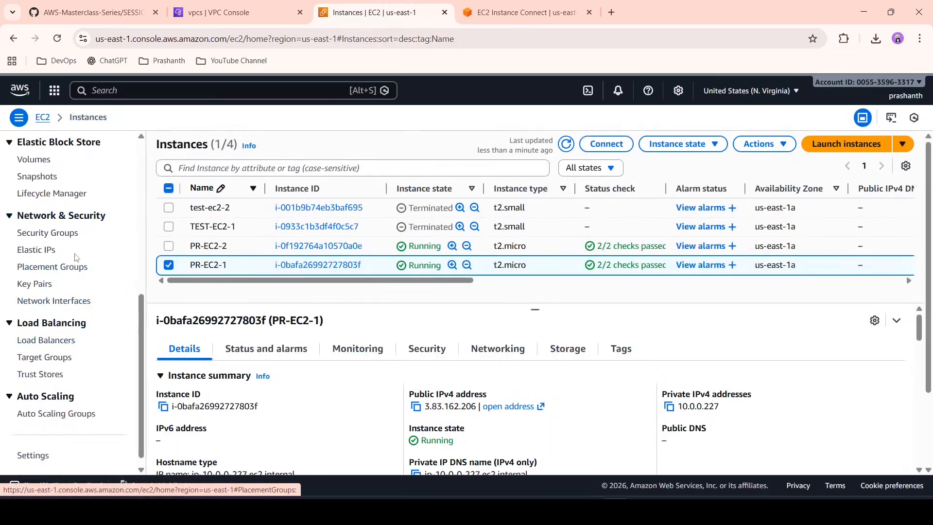
left_click(68, 233)
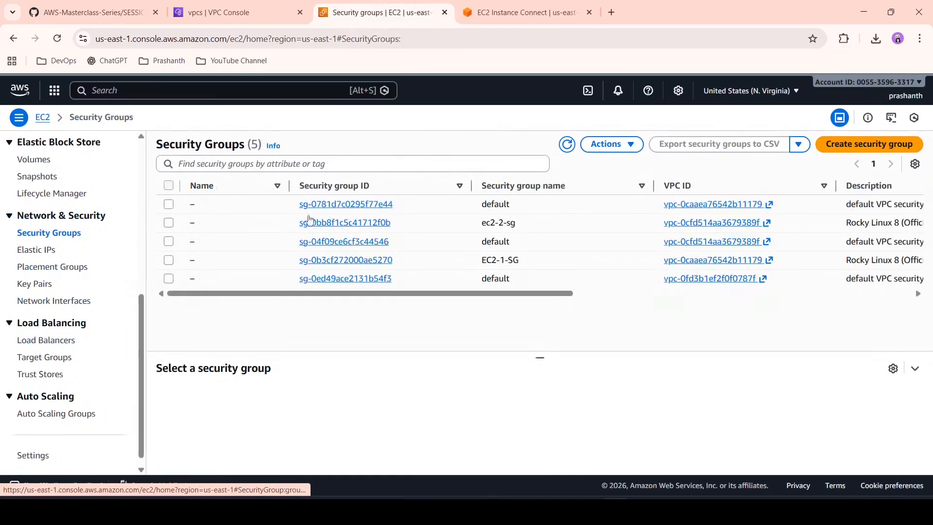
left_click(383, 223)
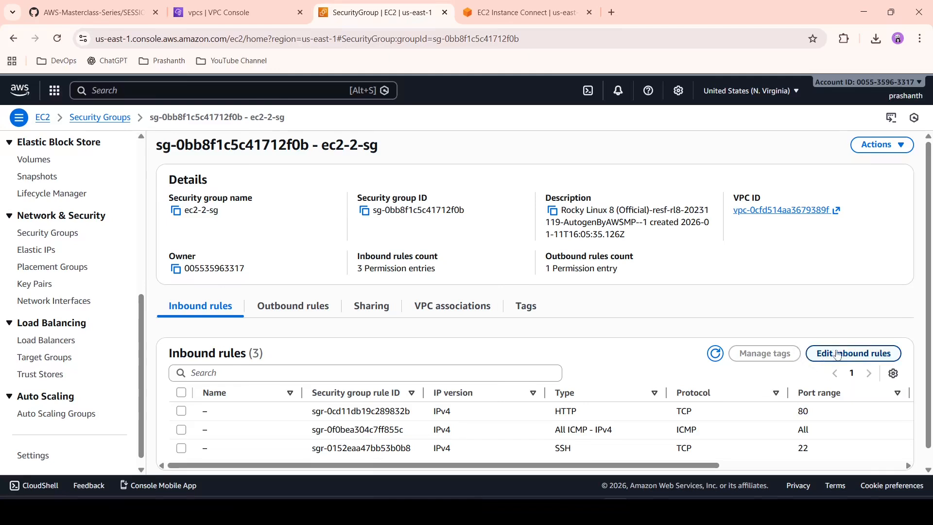
left_click(845, 356)
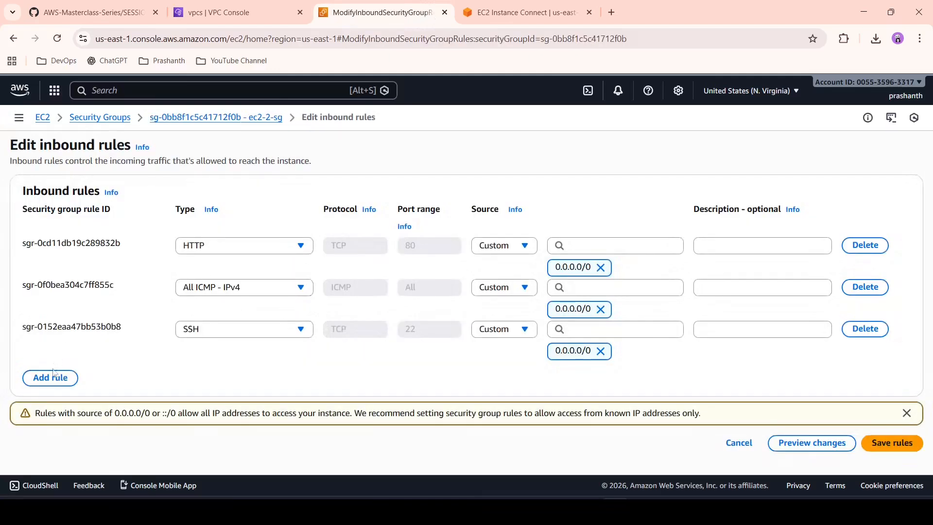
Step: Add an HTTPS inbound rule with source Anywhere-IPv4 to ec2-2-sg and save the rules
left_click(50, 378)
left_click(232, 380)
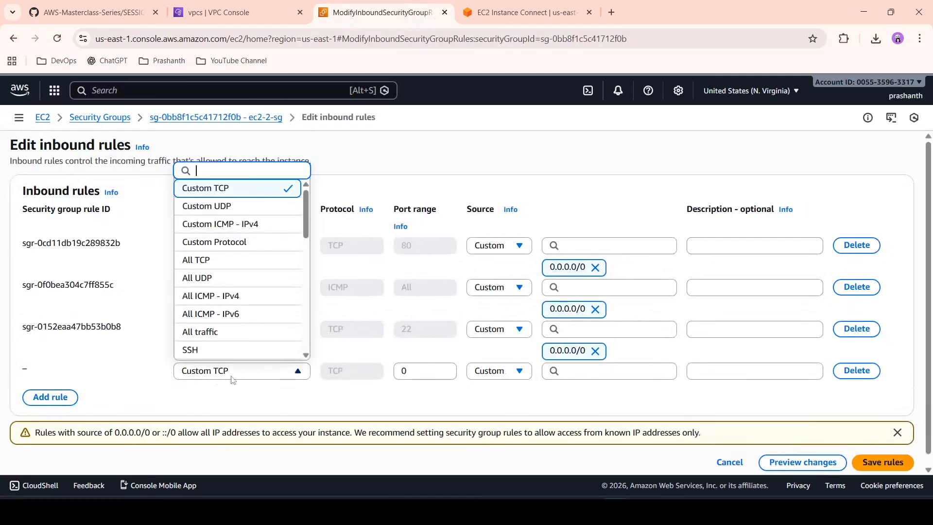
scroll(235, 304, "down", 2)
scroll(225, 339, "down", 2)
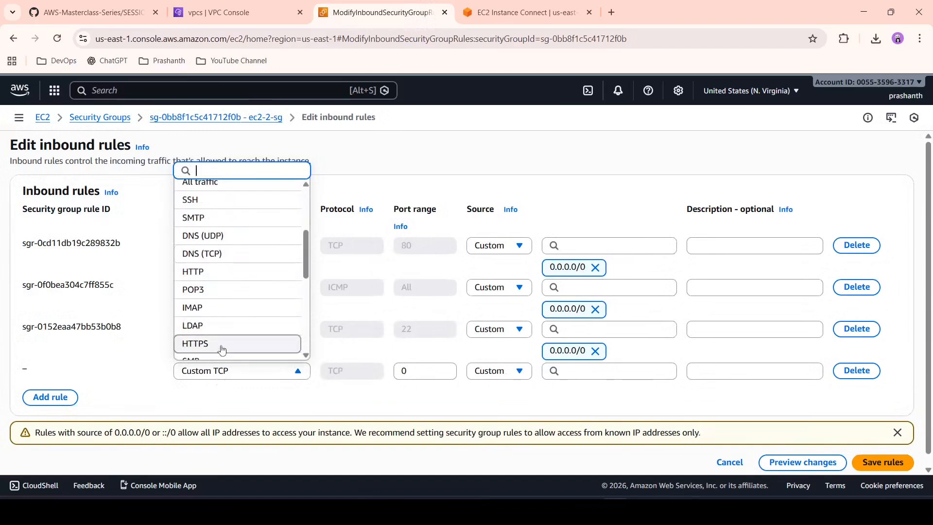
left_click(222, 345)
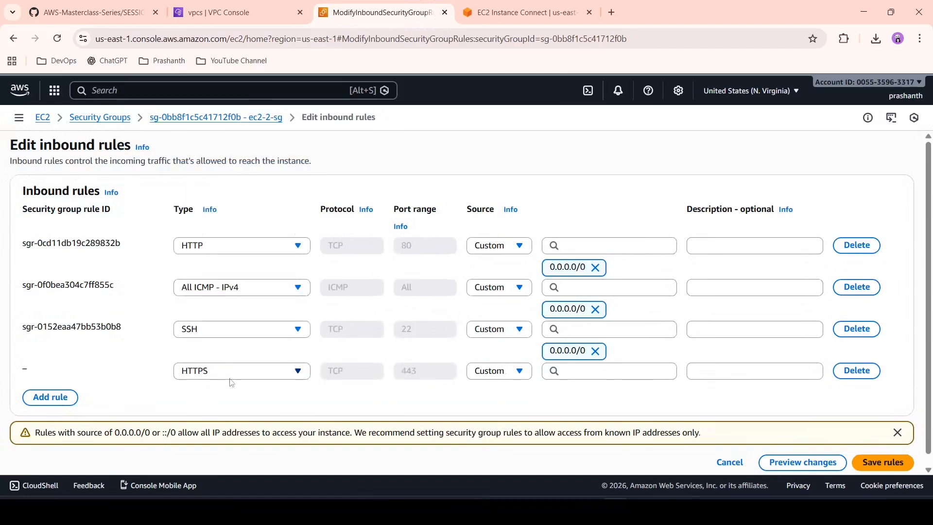
left_click(501, 376)
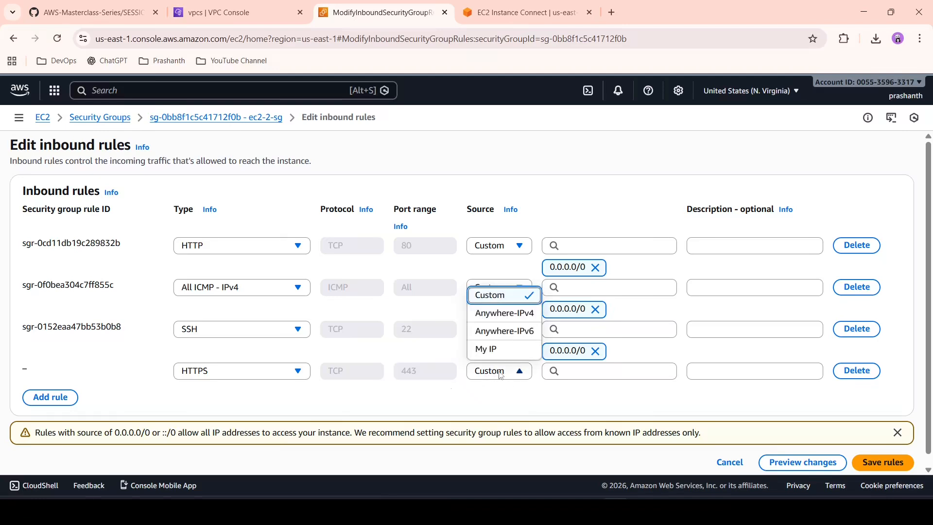
left_click(504, 313)
scroll(481, 402, "down", 1)
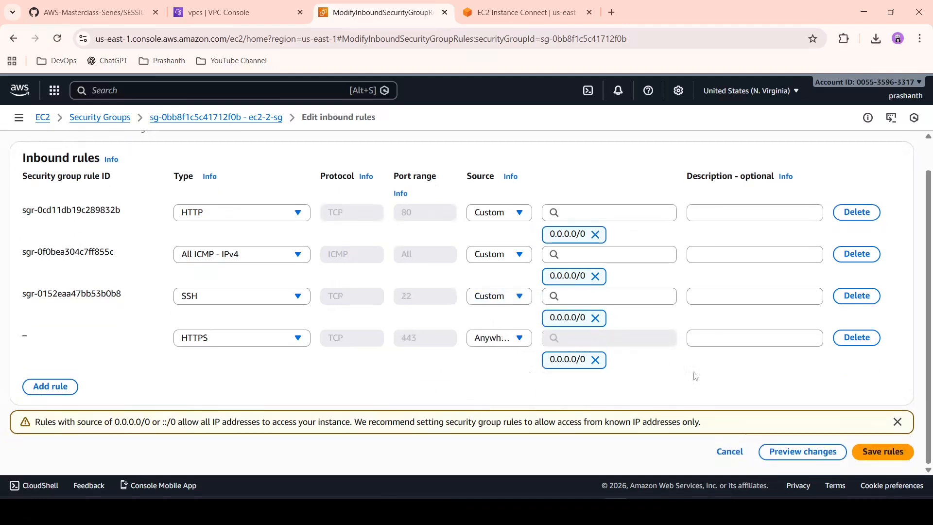
left_click(869, 449)
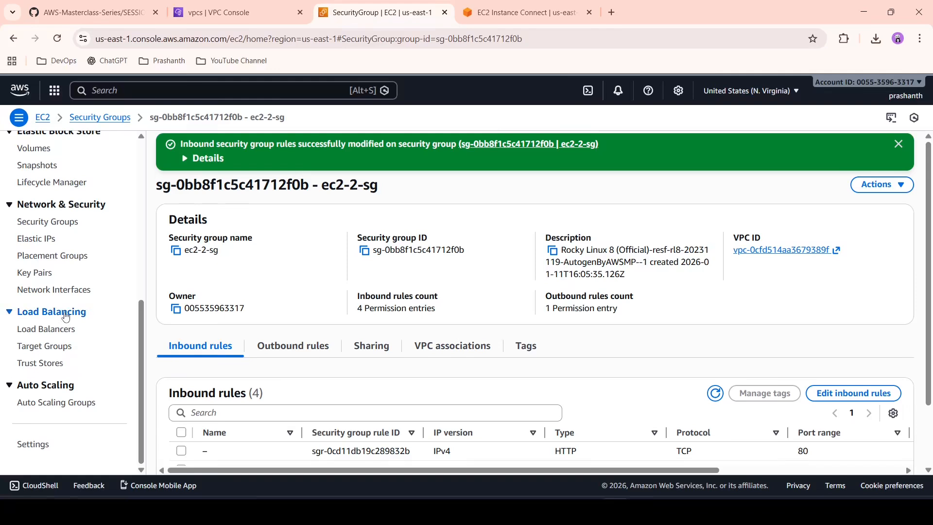
Step: Return to the security groups list and open the inbound rules of EC2-1-SG for editing
scroll(55, 304, "up", 1)
left_click(58, 284)
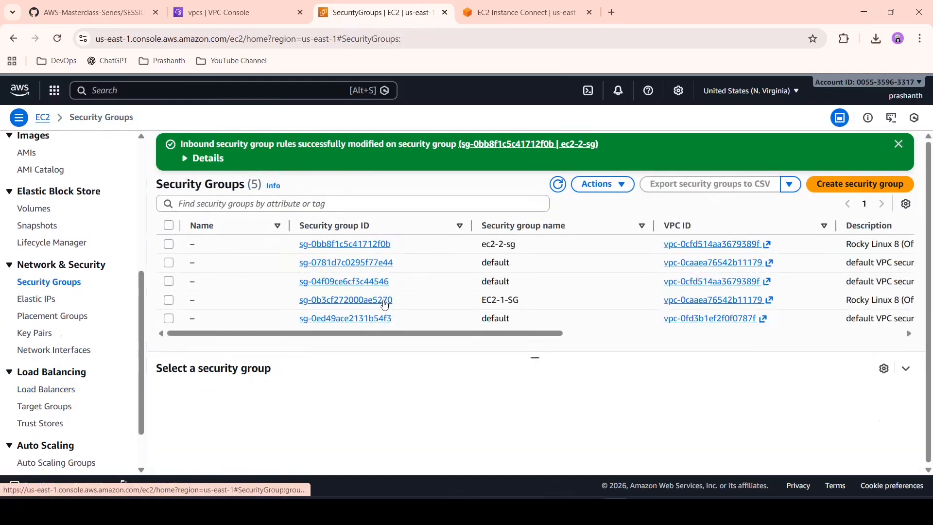
left_click(382, 300)
left_click(837, 360)
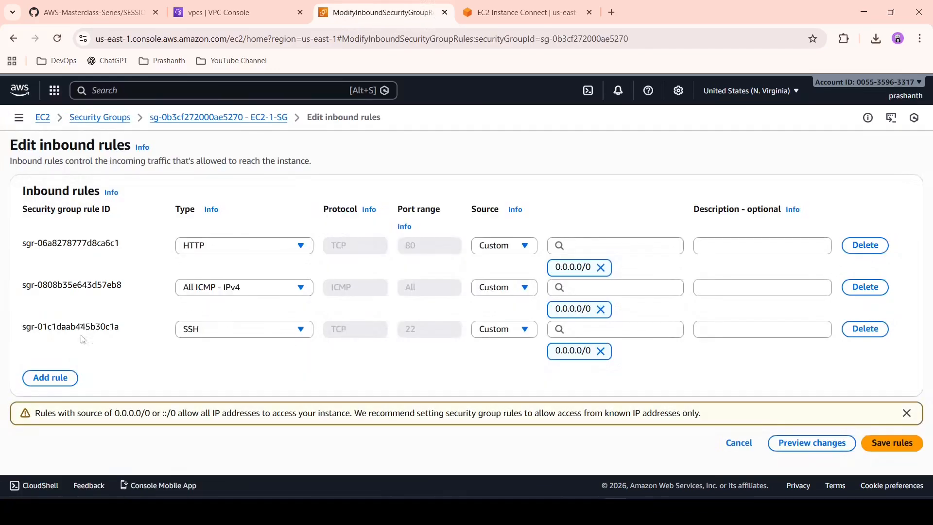
Step: Add an HTTPS inbound rule with source 0.0.0.0/0 to EC2-1-SG and save the rules
left_click(50, 378)
left_click(232, 379)
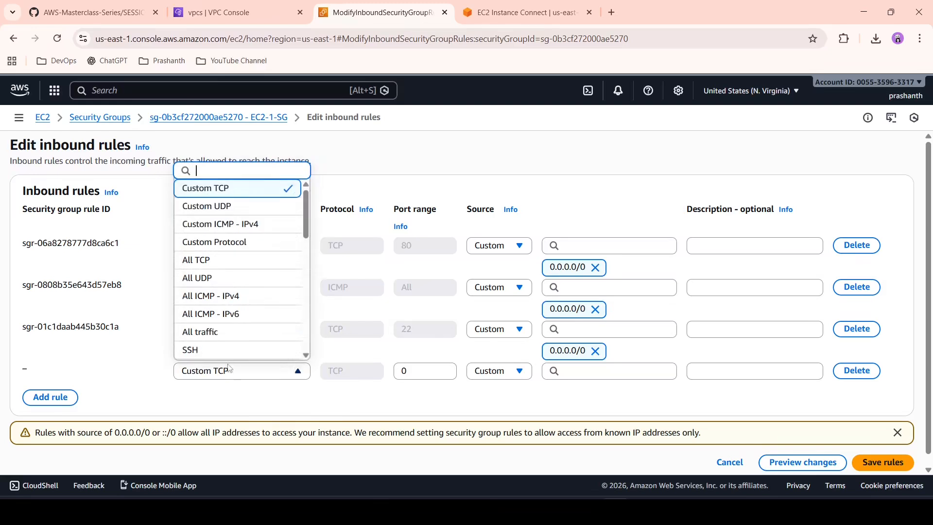
scroll(244, 287, "down", 3)
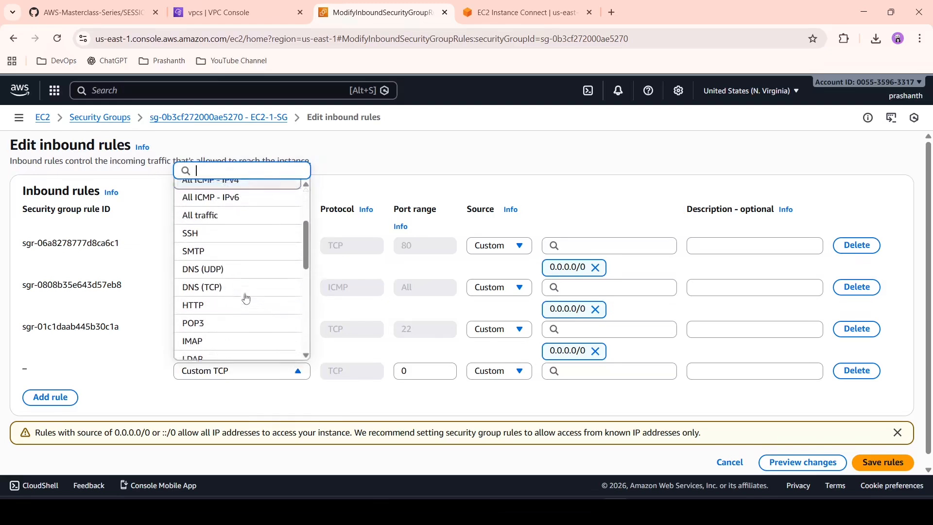
scroll(223, 331, "down", 1)
left_click(227, 320)
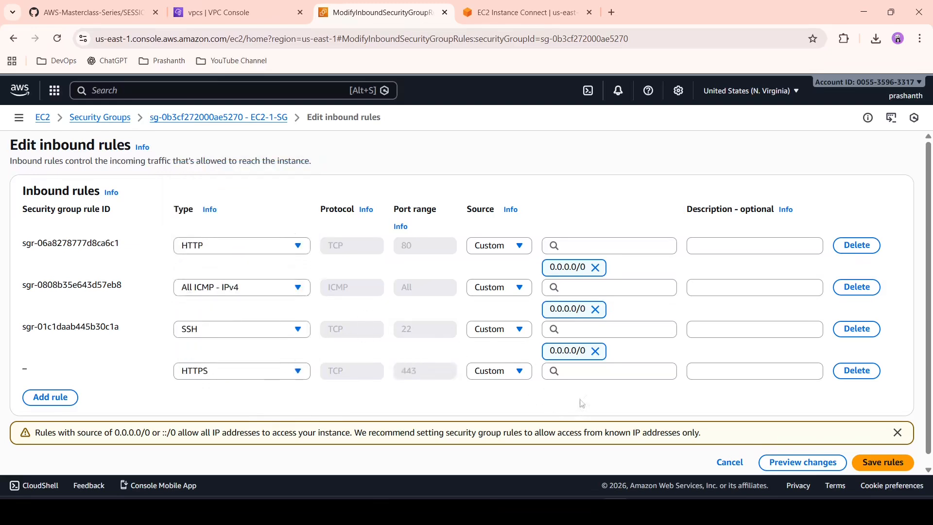
left_click(633, 371)
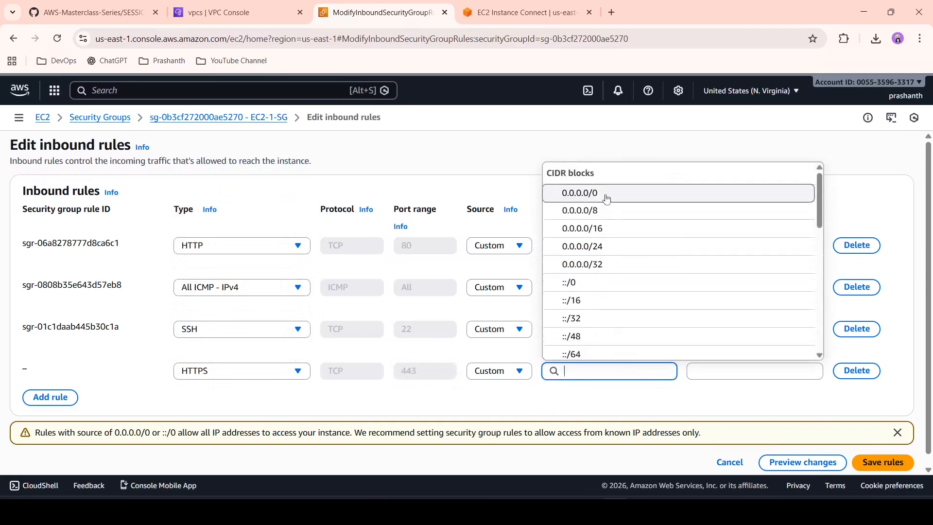
left_click(607, 199)
scroll(827, 396, "down", 1)
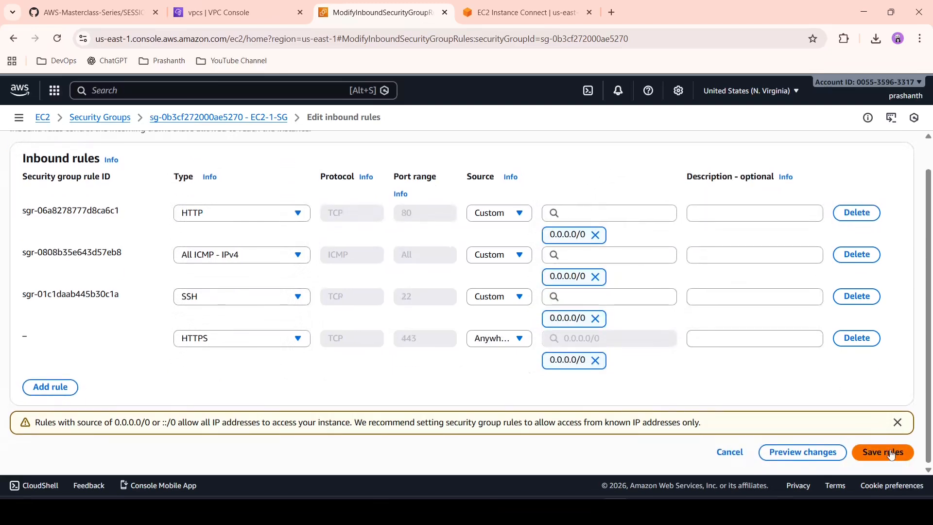
left_click(891, 452)
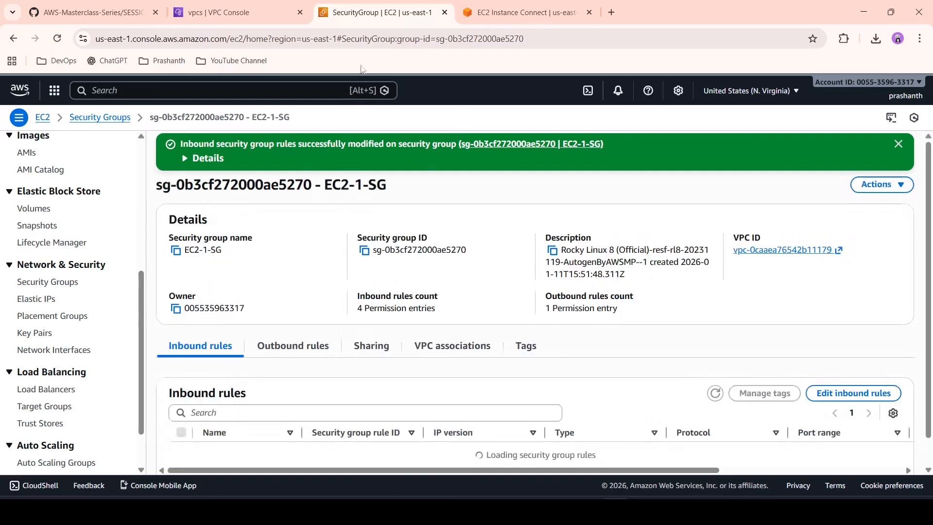
Step: Open the details of PR-EC2-2 from the instances list and copy its private IPv4 address
left_click(531, 4)
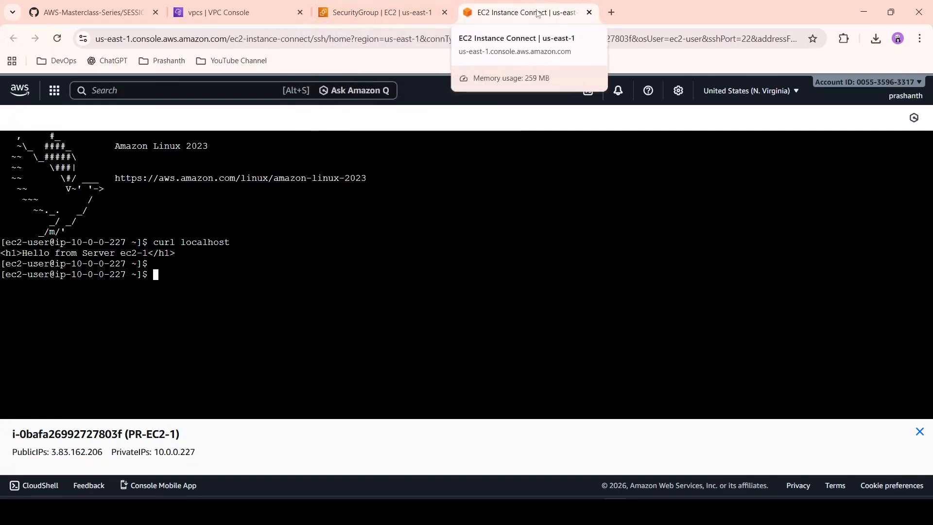
left_click(381, 5)
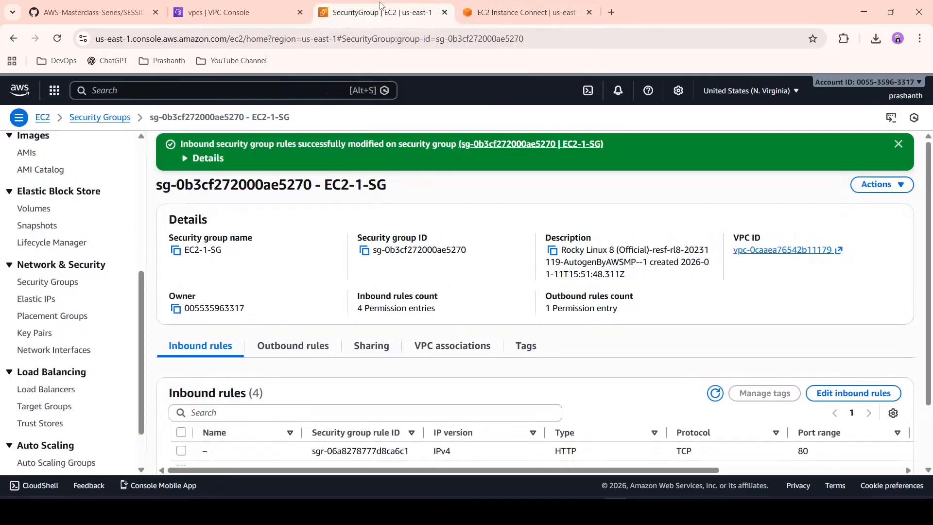
scroll(44, 243, "up", 5)
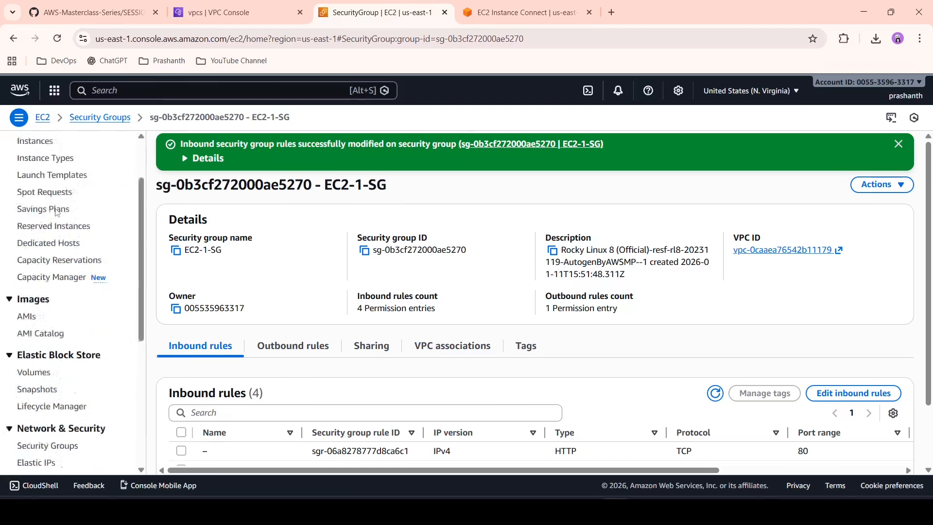
left_click(42, 252)
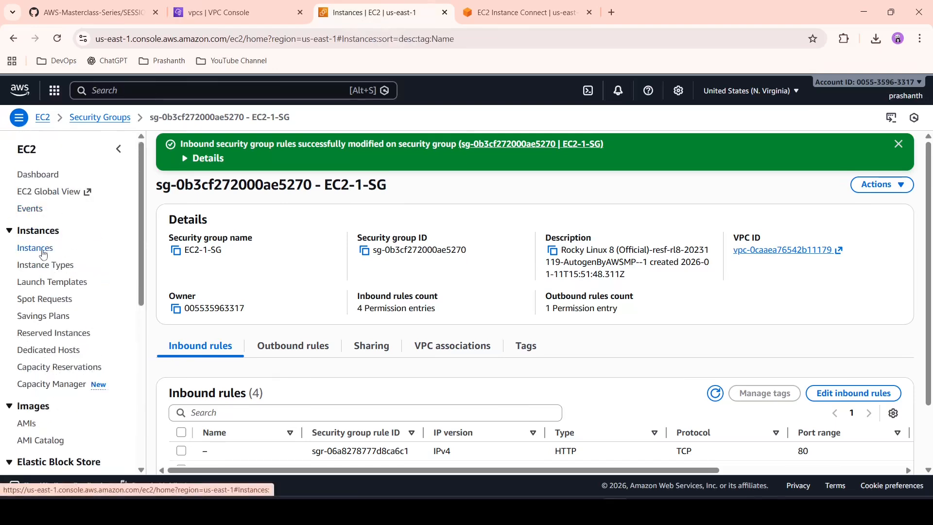
left_click(511, 9)
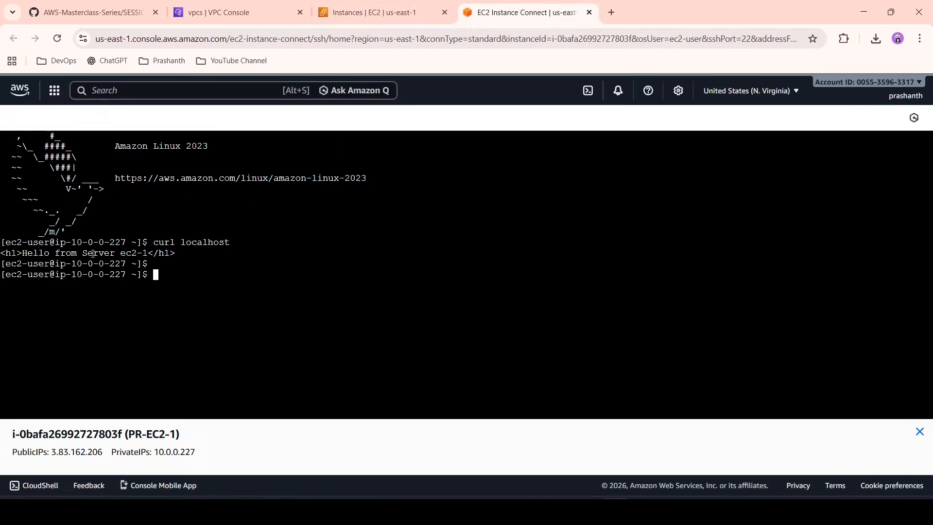
left_click(374, 12)
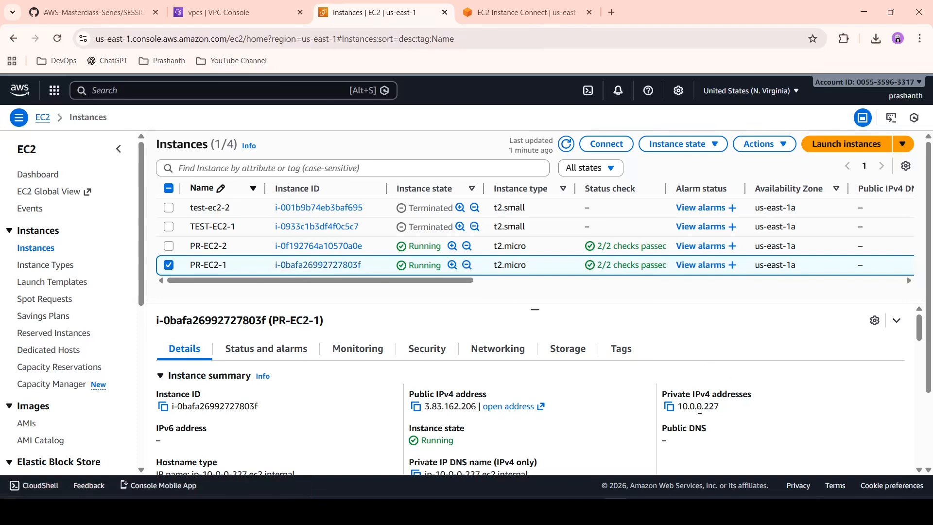
left_click(169, 264)
left_click(340, 246)
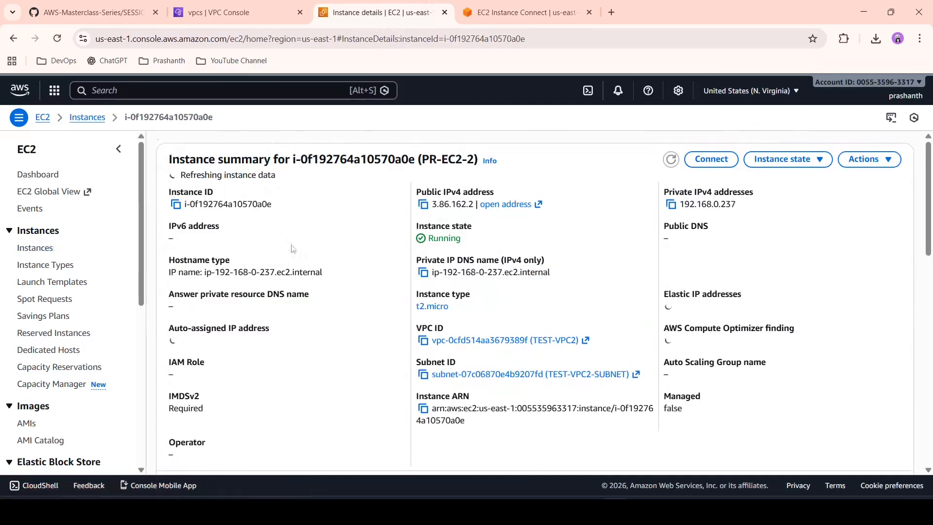
left_click(672, 207)
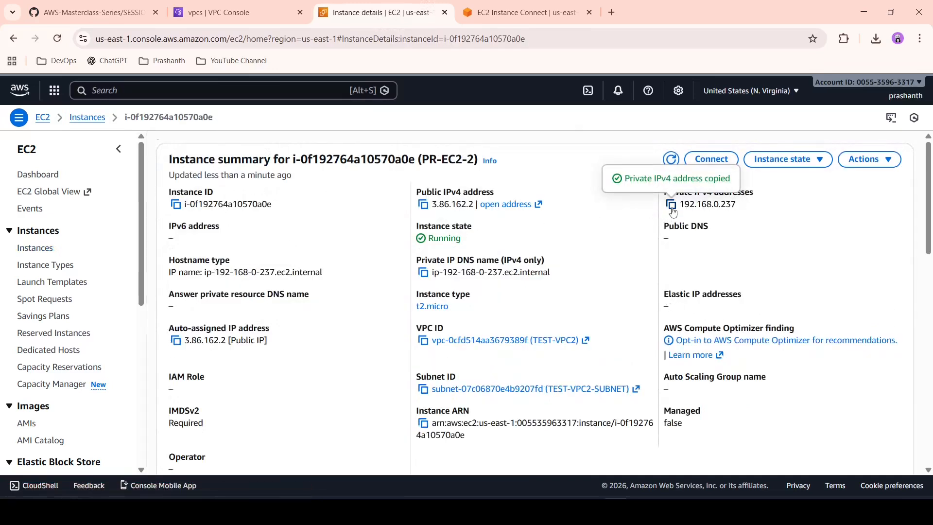
Step: In the PR-EC2-1 terminal, ping PR-EC2-2's copied private address 192.168.0.237
left_click(508, 5)
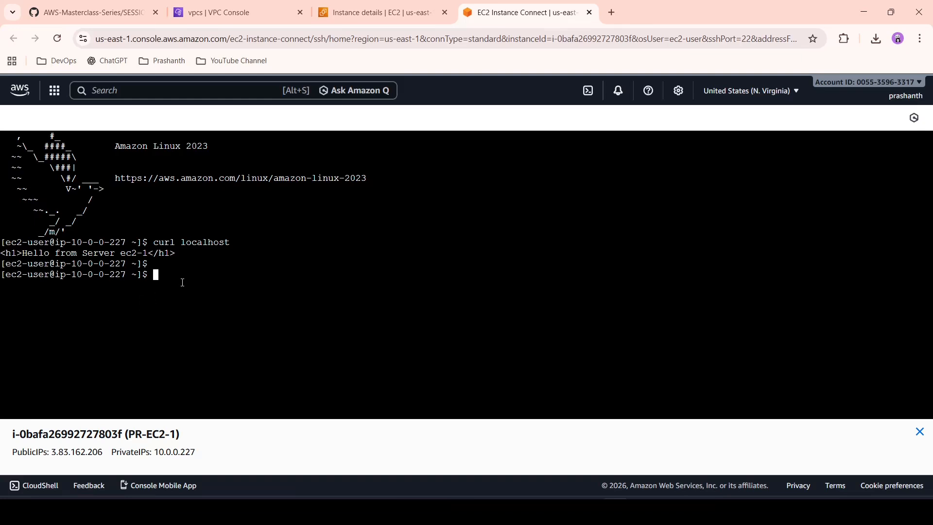
type("ping")
right_click(182, 282)
left_click(207, 148)
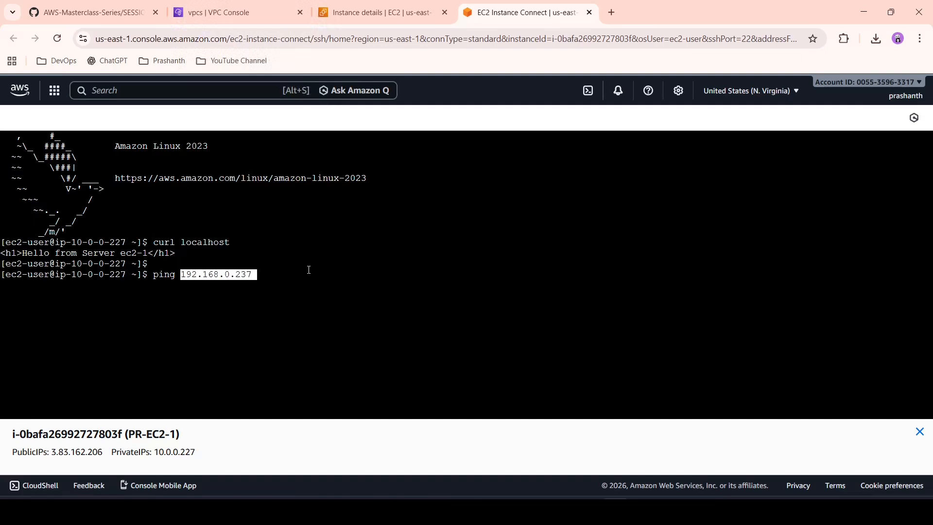
key("Return")
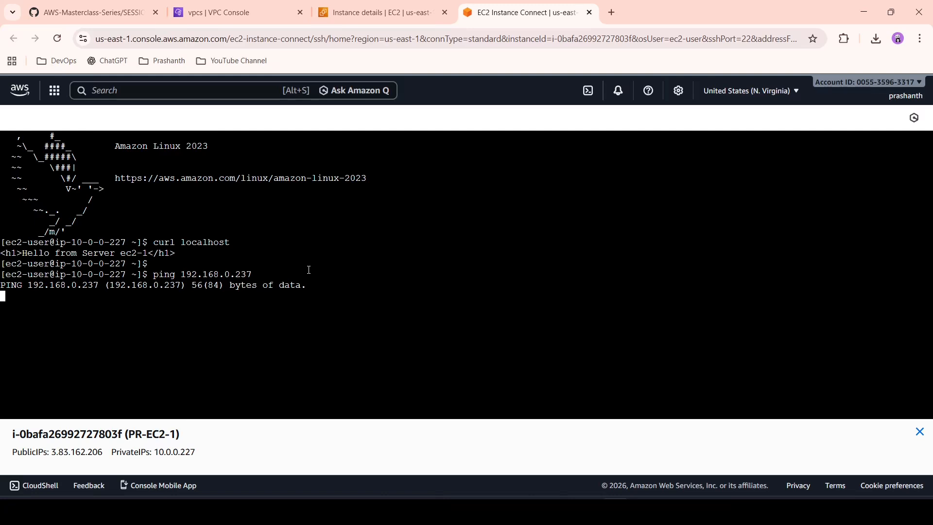
Step: Connect to PR-EC2-2 through EC2 Instance Connect using its public IP and the username ec2-user
left_click(394, 5)
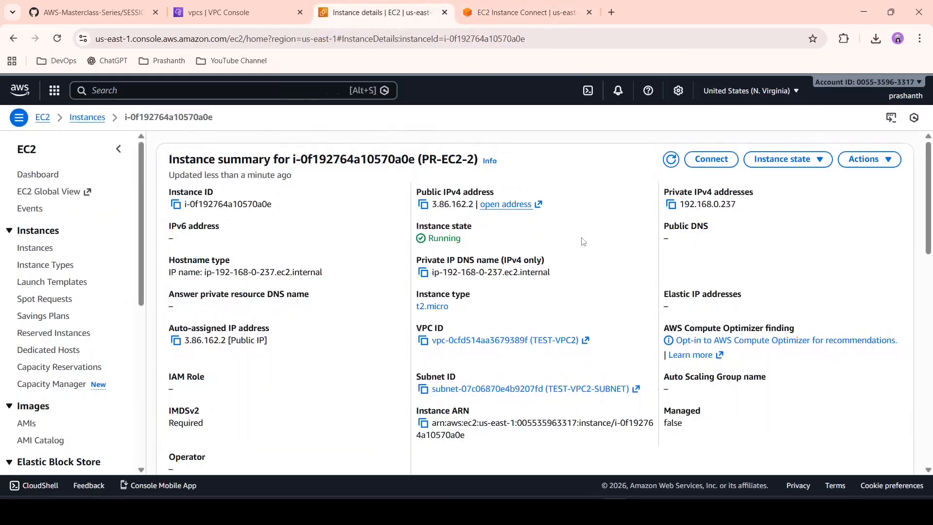
left_click(695, 164)
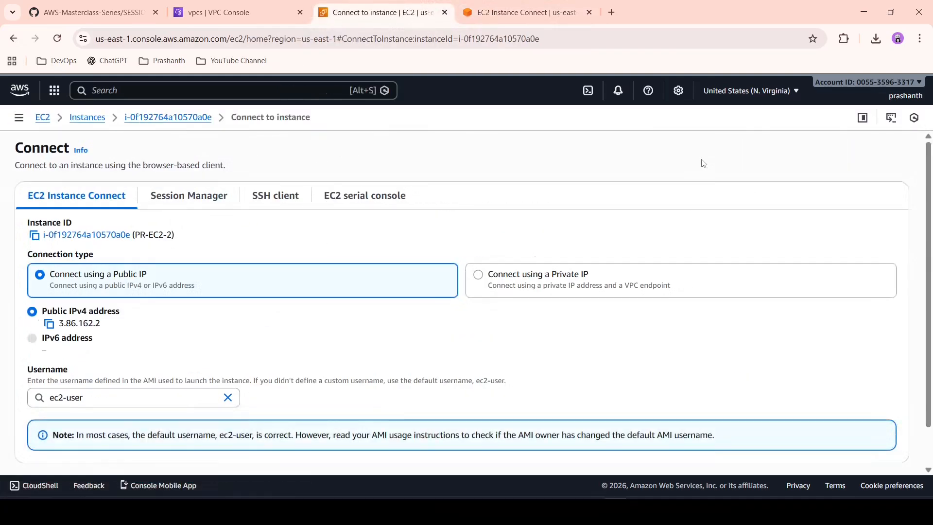
scroll(362, 349, "down", 1)
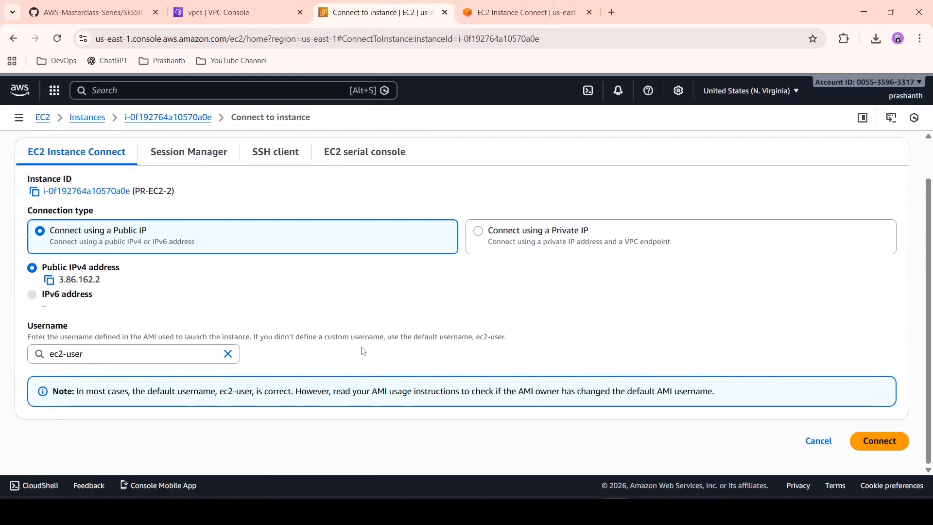
left_click(881, 441)
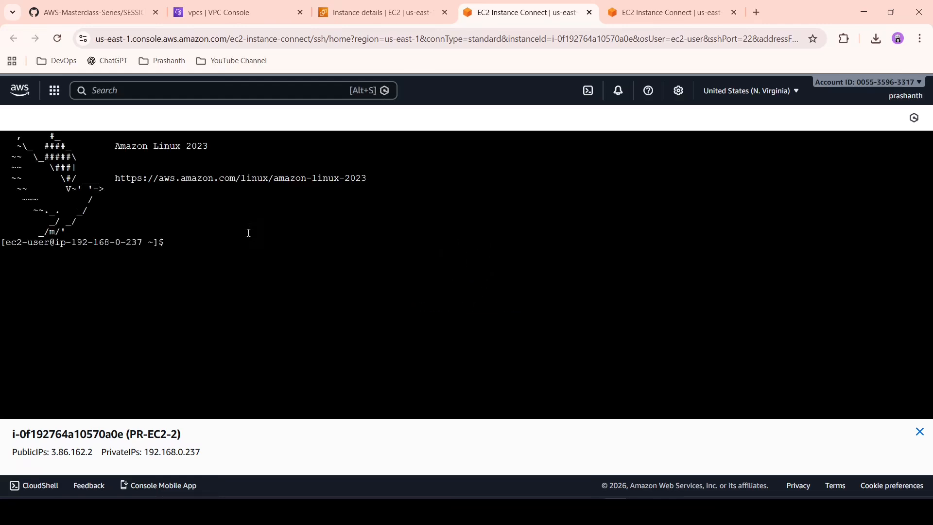
Step: Run curl localhost in the PR-EC2-2 terminal to check its web server
type("curl localhost")
key("Return")
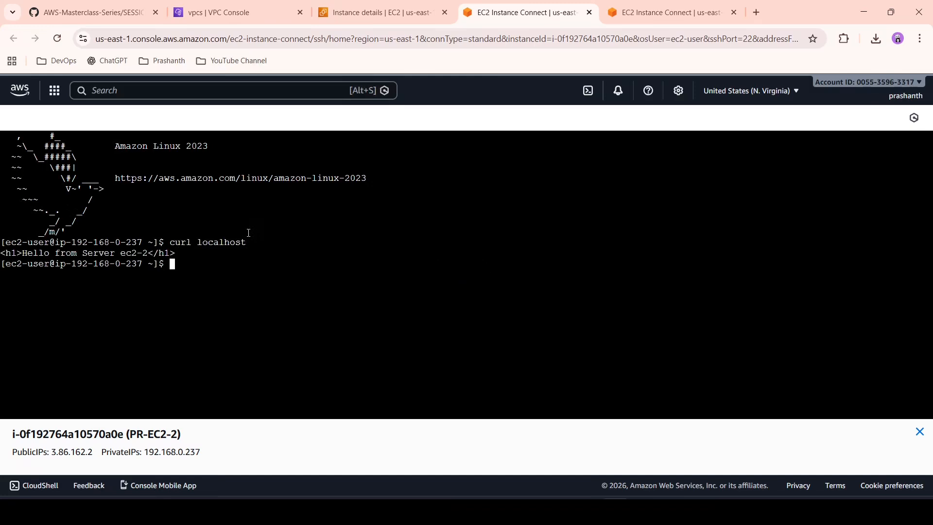
key("Return")
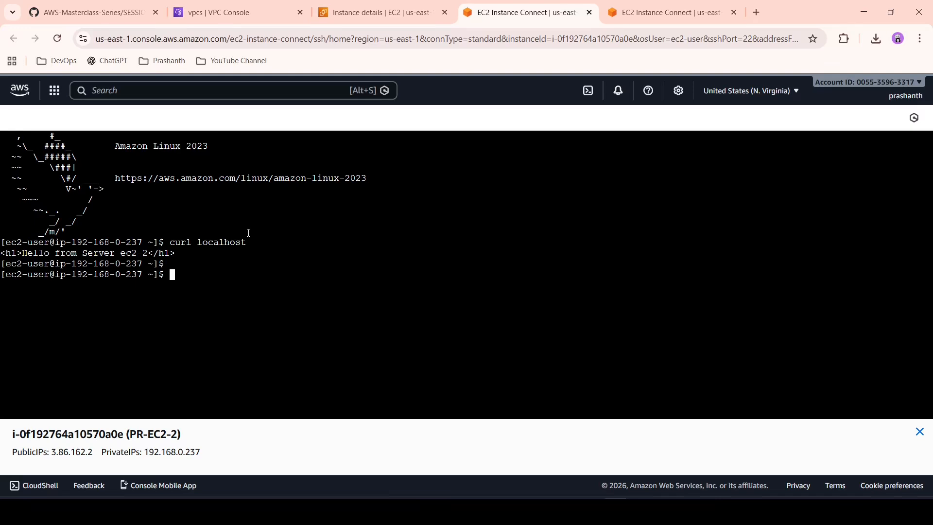
Step: Begin a ping command in the PR-EC2-2 terminal and copy PR-EC2-1's private IPv4 address from the instances list
type("ping")
left_click(323, 13)
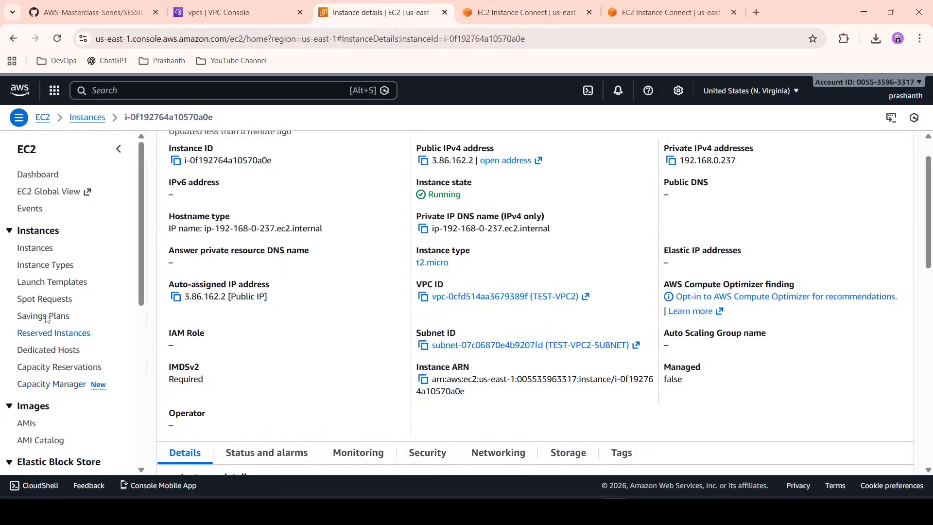
left_click(49, 249)
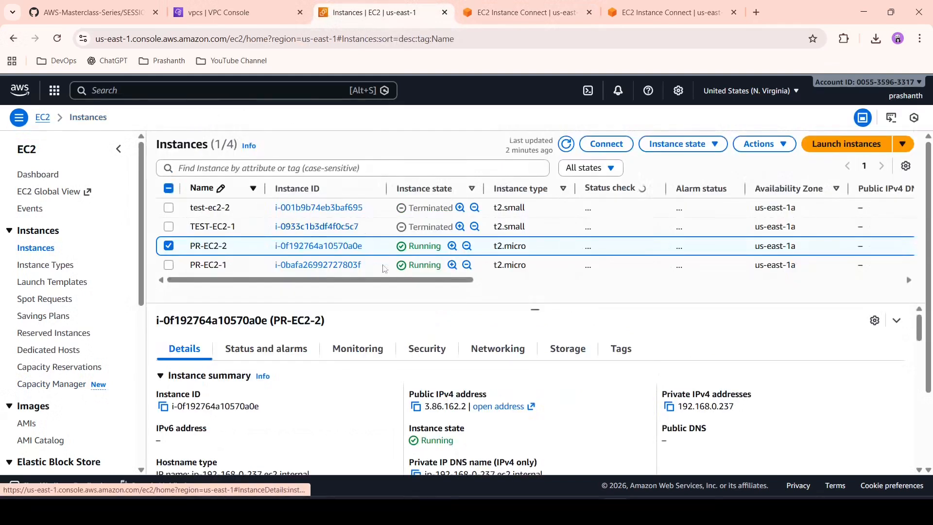
left_click(169, 265)
left_click(169, 246)
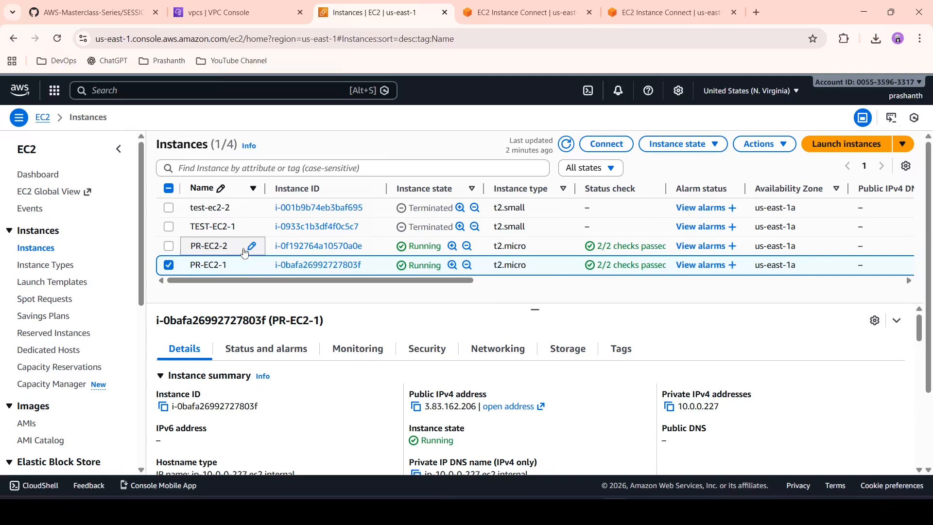
left_click(669, 406)
Step: Complete the ping command in the PR-EC2-2 terminal with the address 10.0.0.227 and run it
left_click(670, 11)
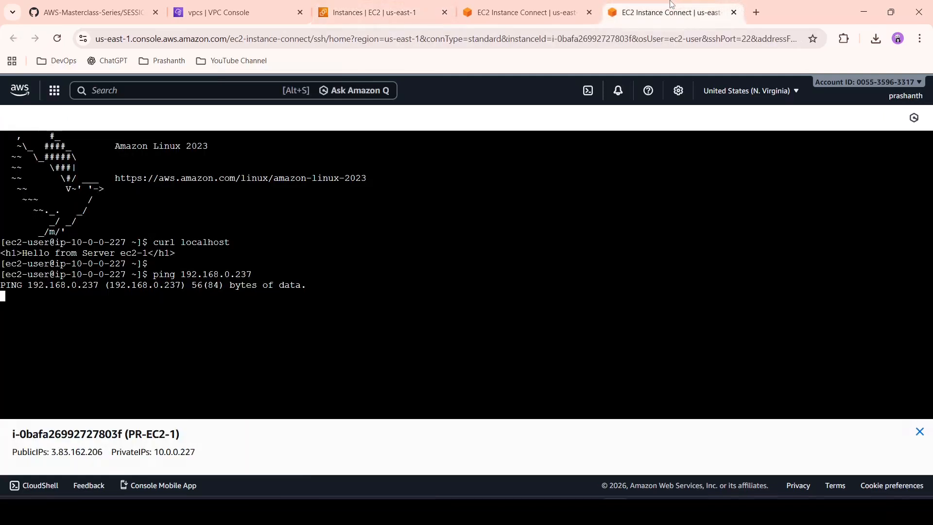
left_click(534, 4)
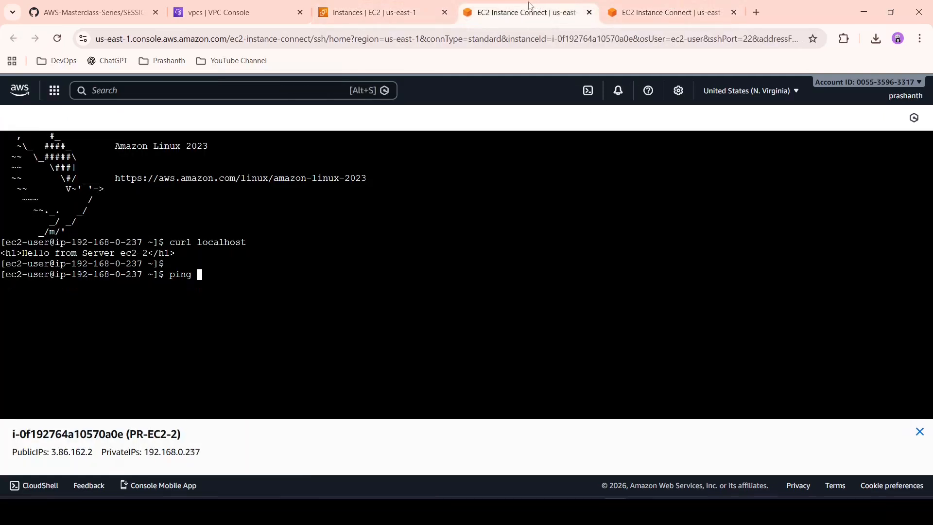
right_click(218, 276)
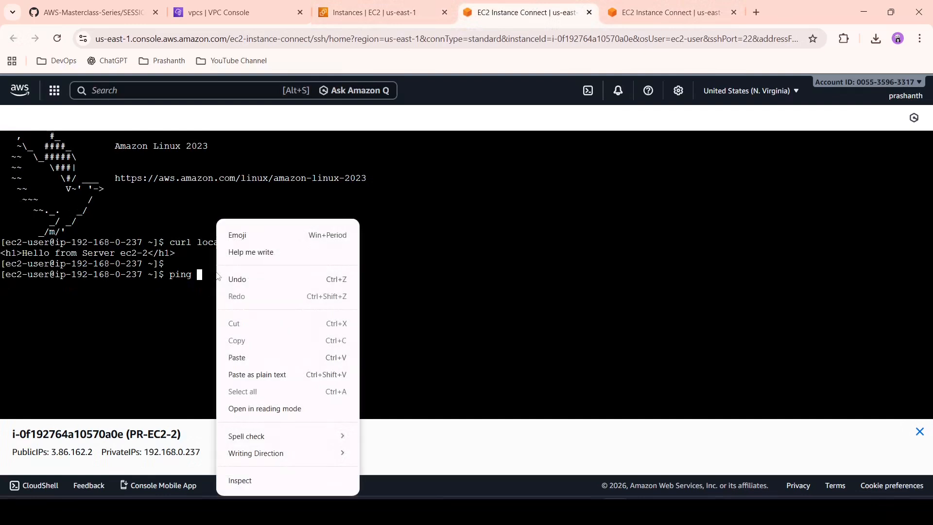
left_click(256, 356)
key("Return")
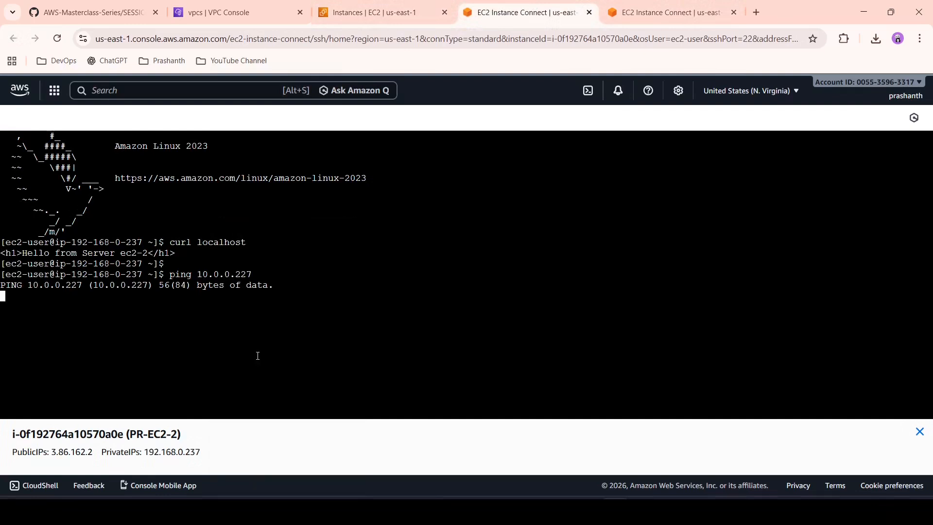
Step: Stop the running pings in the PR-EC2-1 and PR-EC2-2 terminals
left_click(648, 5)
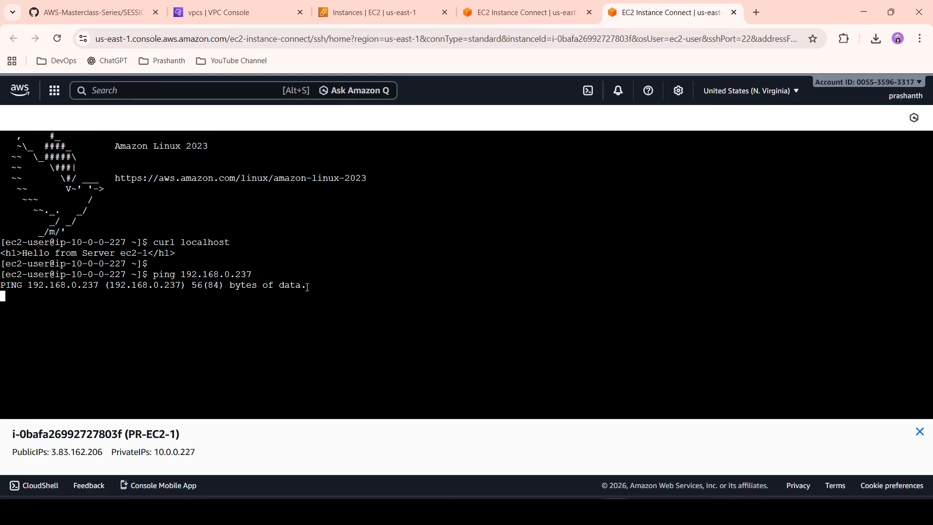
key("ctrl+c")
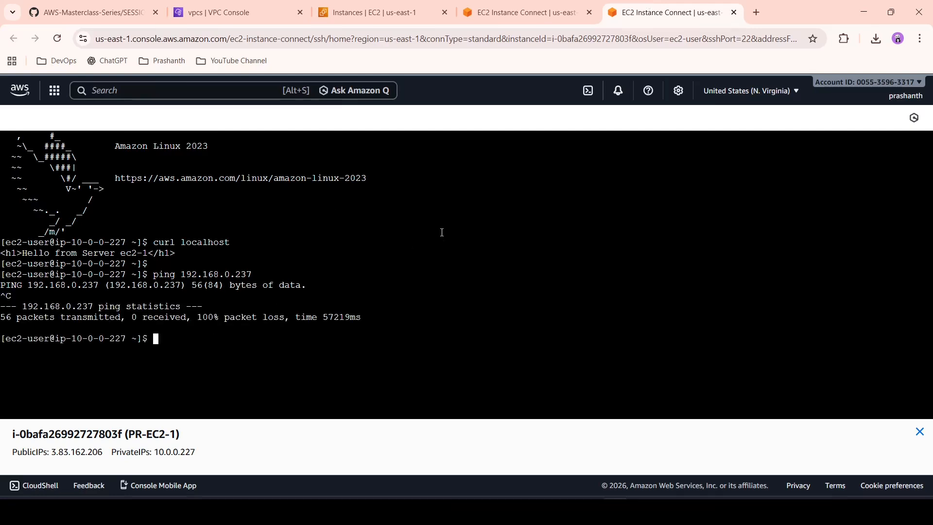
left_click(525, 13)
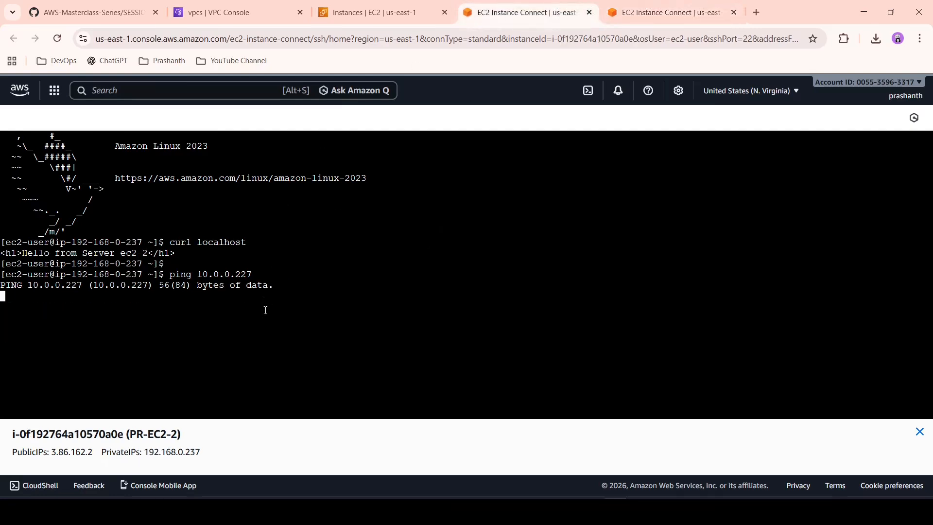
key("ctrl+c")
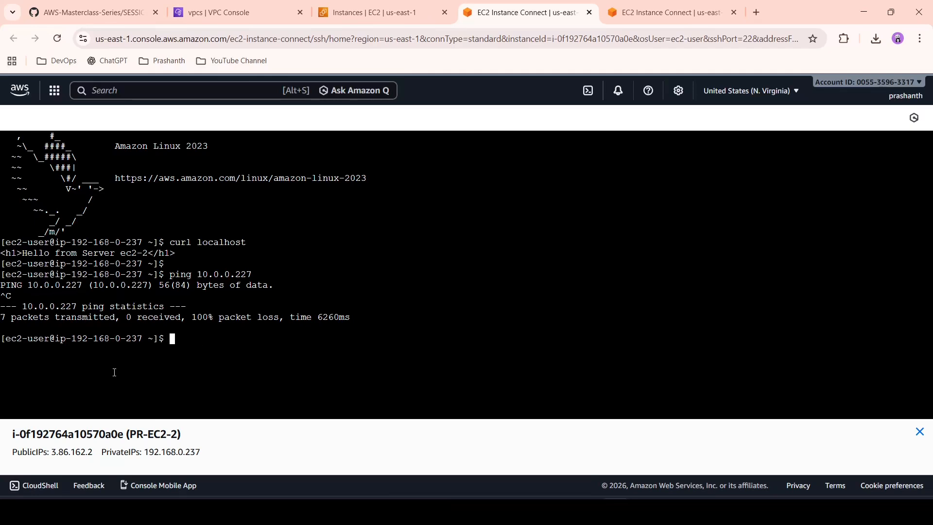
Step: Go to the peering connections of the VPC console and start creating a new peering connection
left_click(362, 5)
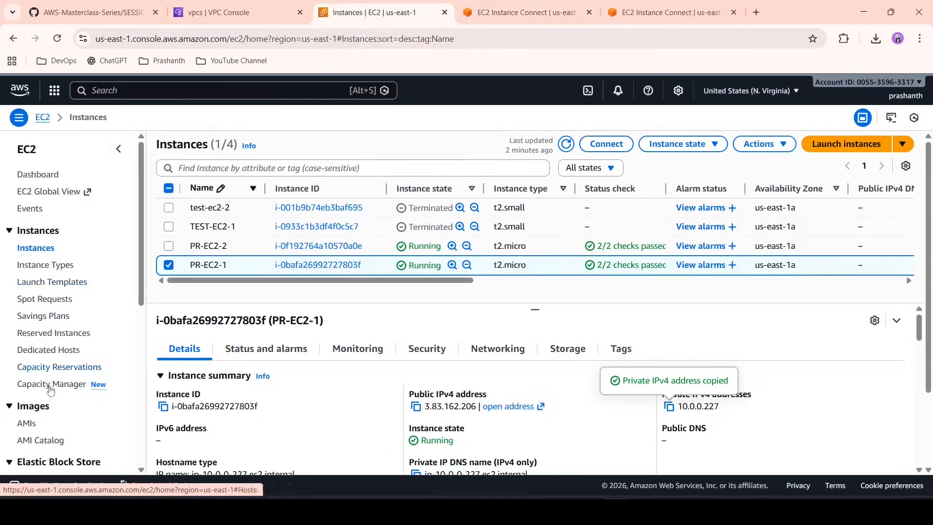
scroll(53, 369, "down", 3)
scroll(52, 388, "down", 4)
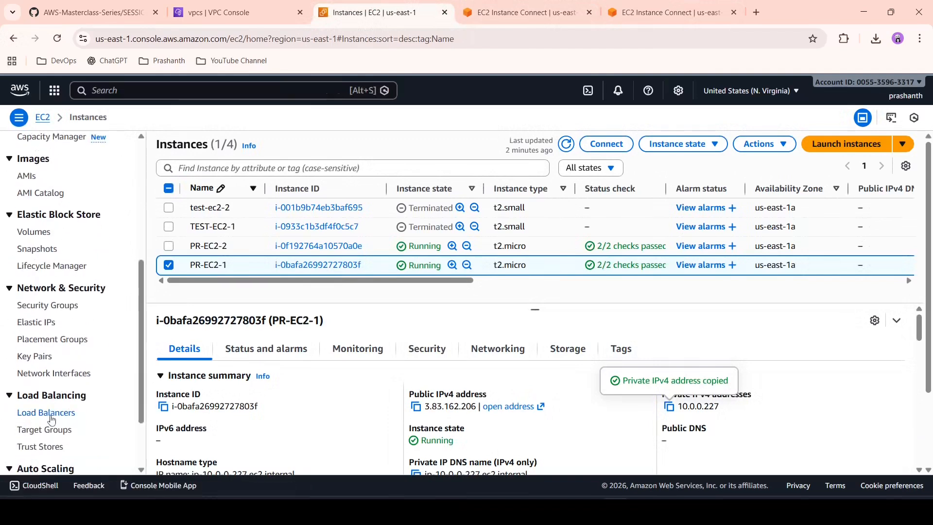
scroll(60, 340, "up", 7)
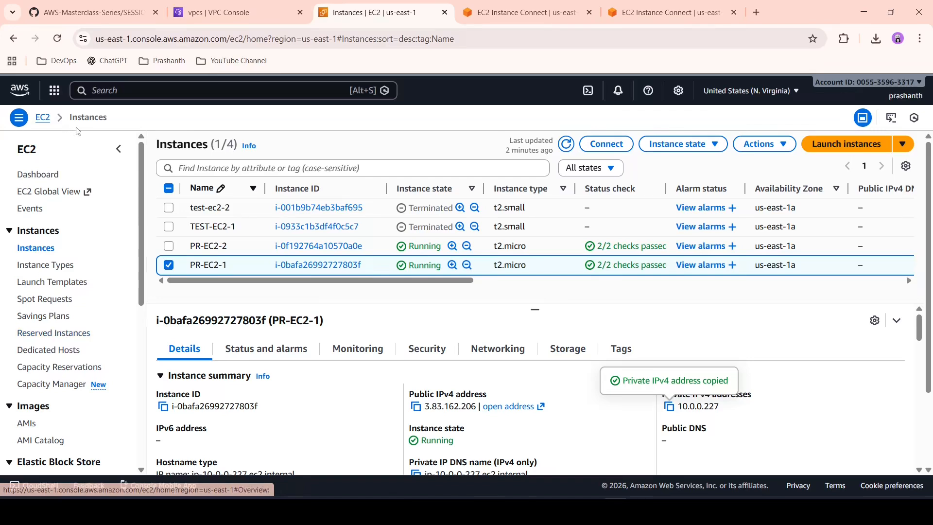
left_click(198, 5)
scroll(97, 334, "down", 2)
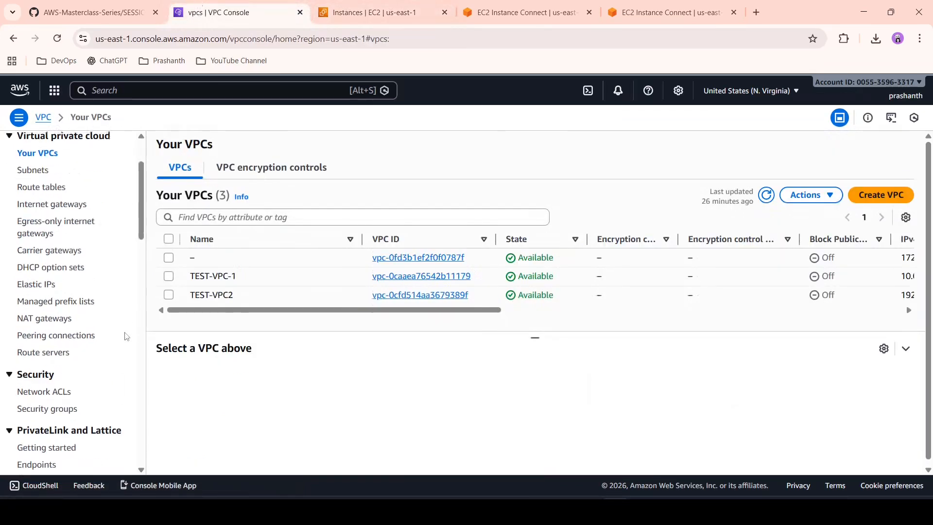
left_click(67, 334)
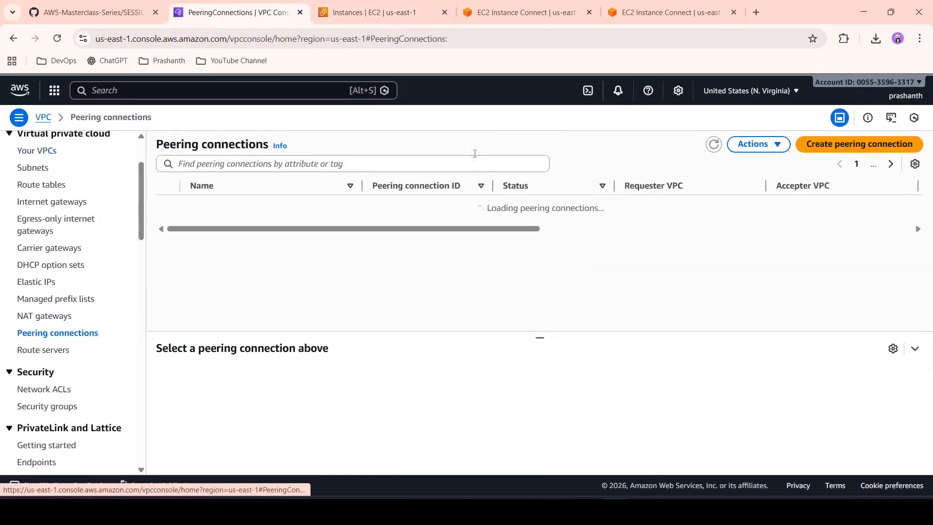
left_click(847, 149)
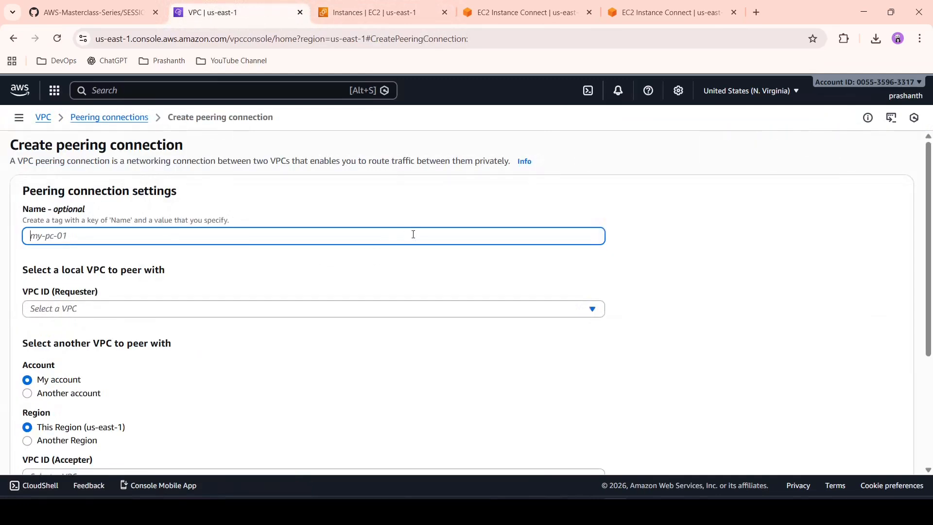
Step: Name the peering connection VPC1-VPC2-PEERING CONNECTION and choose TEST-VPC-1 as the requester VPC
type("VPC1-VPC2-PEERING CONNECTION")
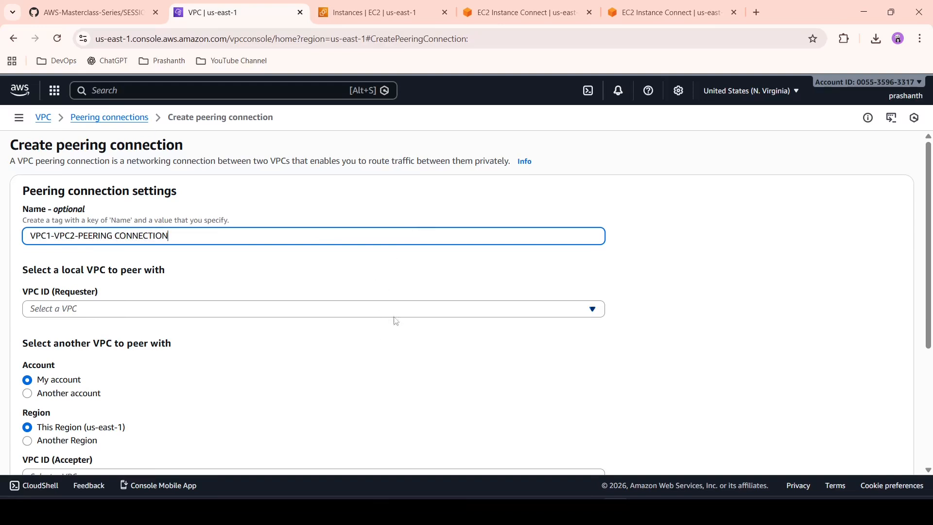
left_click(410, 310)
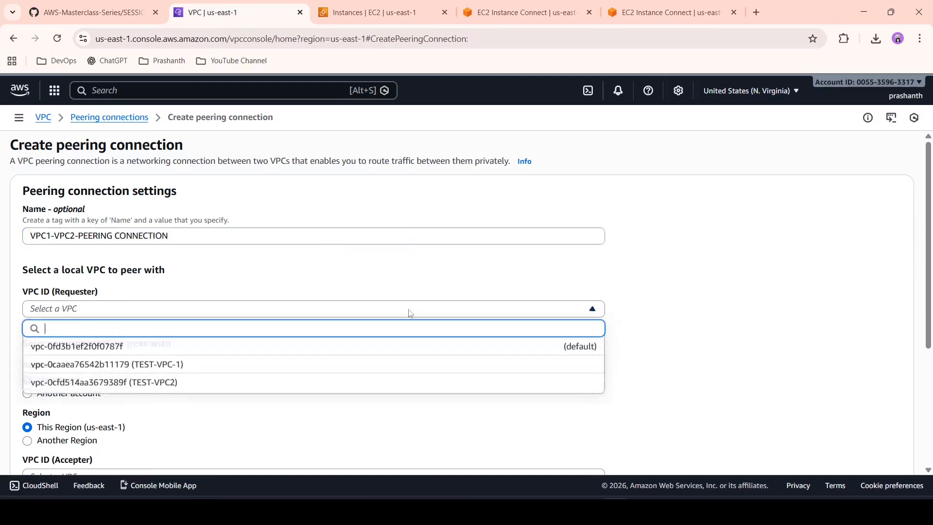
left_click(261, 368)
scroll(260, 368, "down", 5)
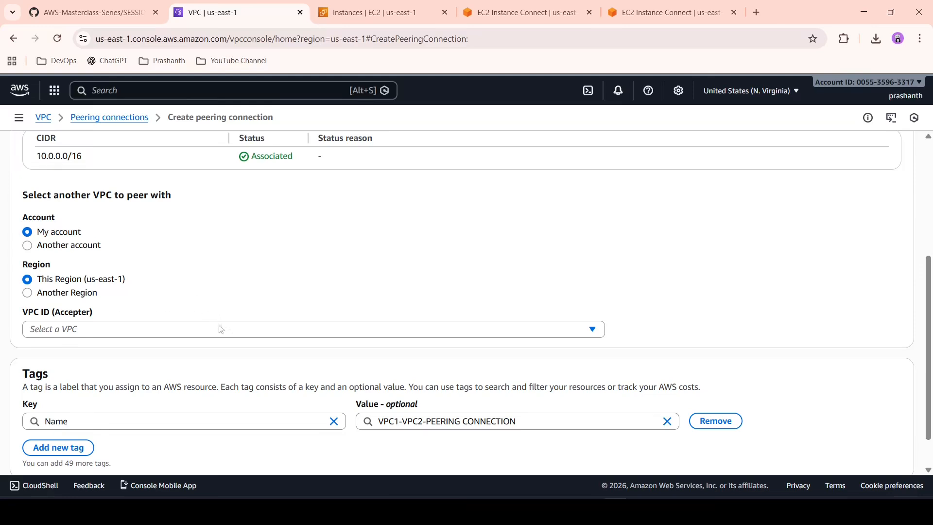
Step: Choose TEST-VPC2 as the accepter VPC, review the settings and create the peering connection
left_click(289, 335)
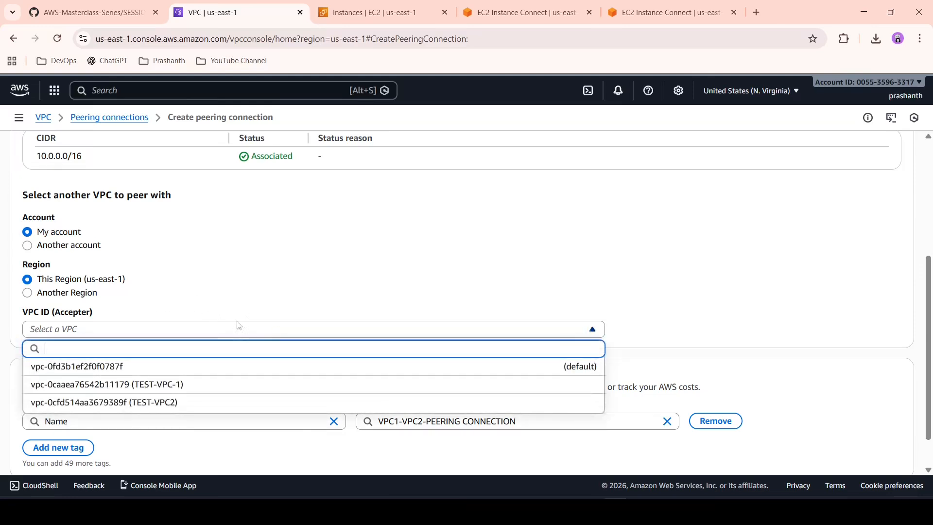
left_click(191, 406)
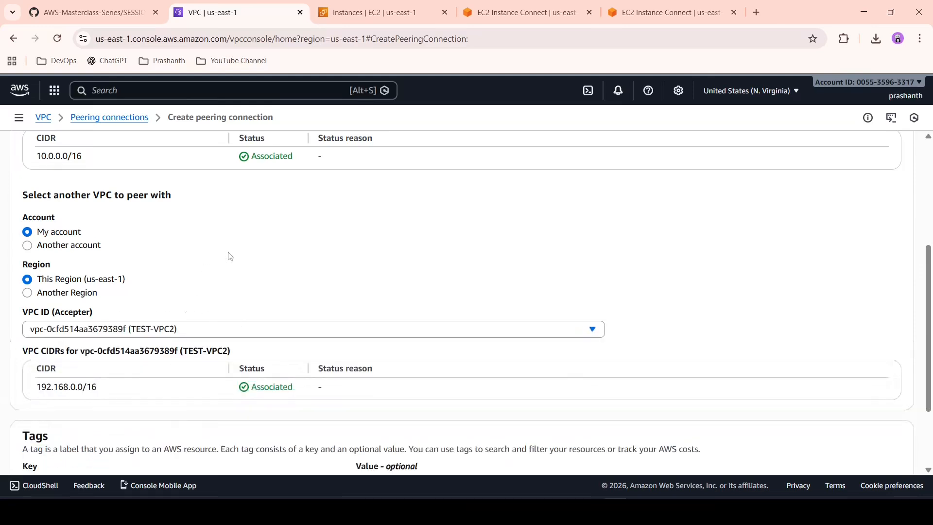
scroll(229, 258, "up", 2)
scroll(157, 190, "up", 1)
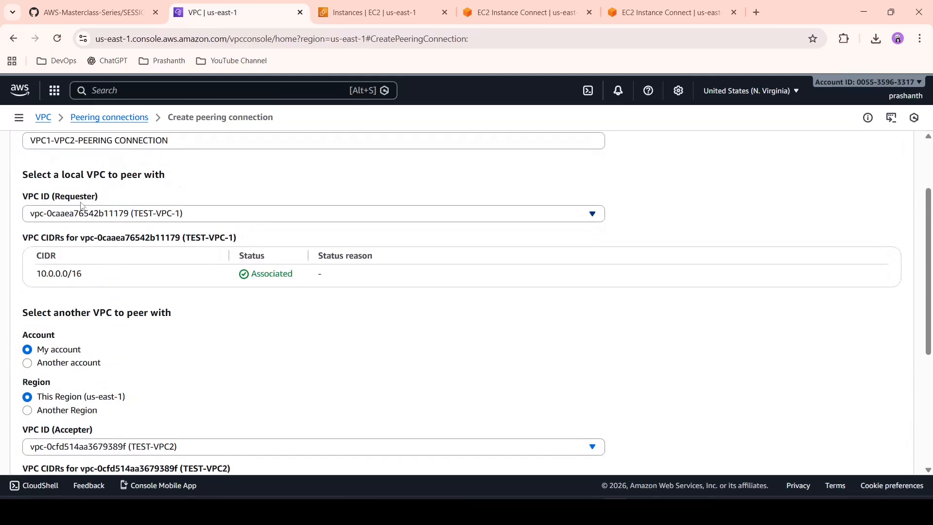
scroll(174, 291, "down", 3)
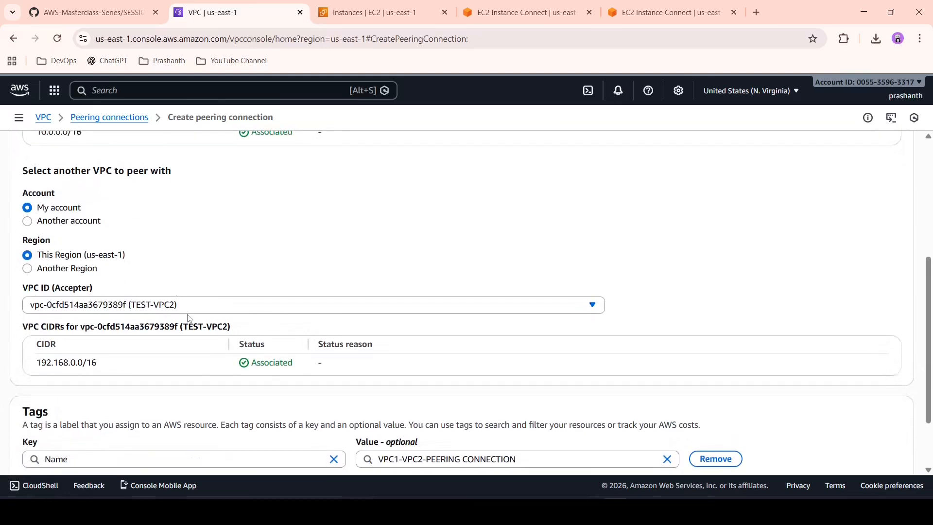
scroll(190, 319, "down", 2)
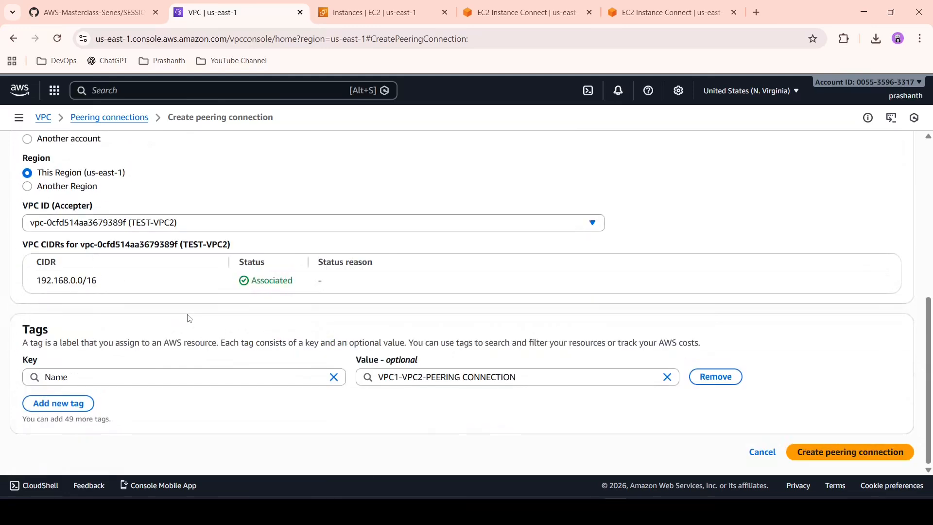
left_click(865, 454)
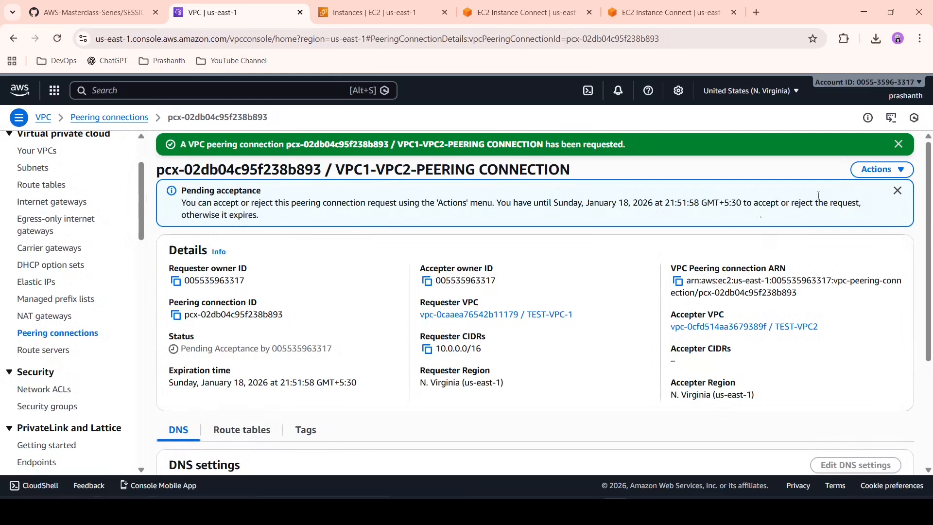
Step: Accept the pending VPC1-VPC2-PEERING CONNECTION request and dismiss the confirmation notice
left_click(881, 169)
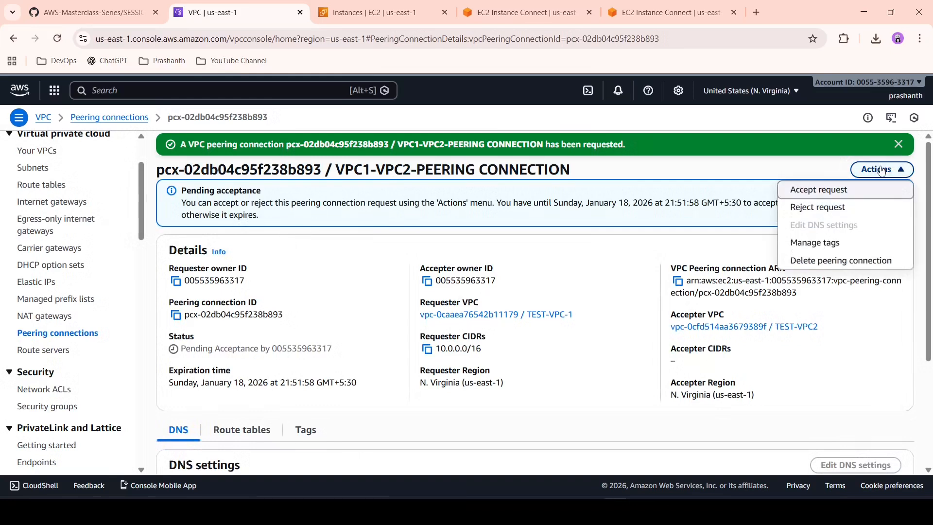
left_click(836, 190)
left_click(741, 395)
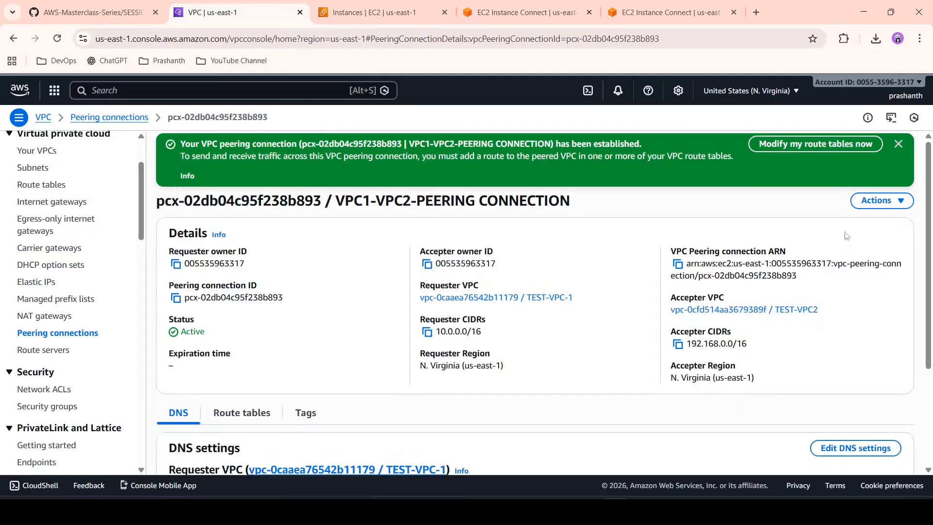
left_click(898, 144)
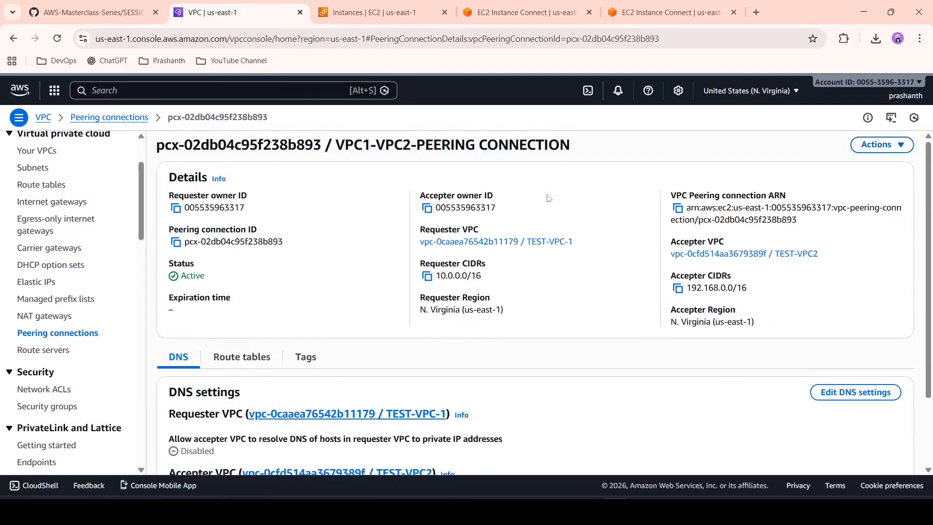
Step: Open the TESTVPC1-RT route table for route editing and add an empty route
left_click(42, 189)
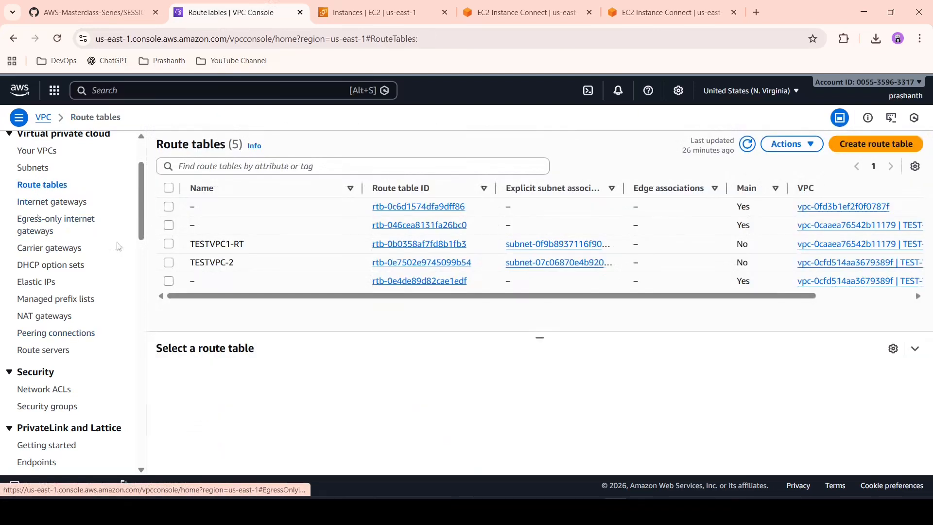
left_click(403, 245)
left_click(899, 323)
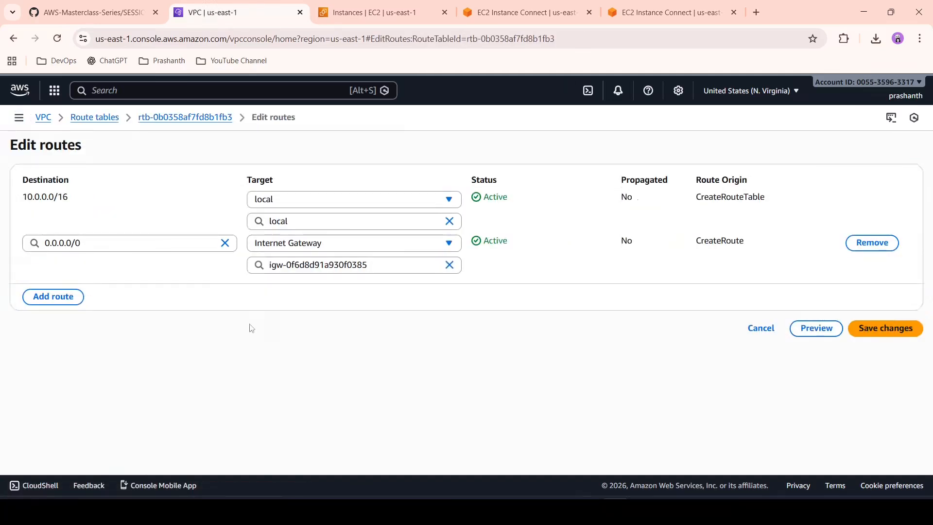
left_click(56, 296)
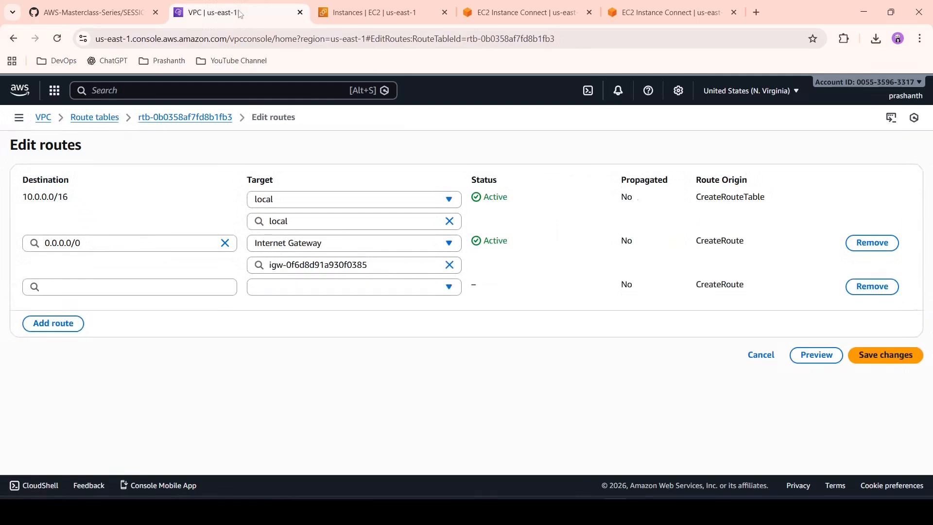
Step: In a duplicate of the VPC console tab, go to the VPC list and copy TEST-VPC2's IPv4 CIDR
right_click(263, 11)
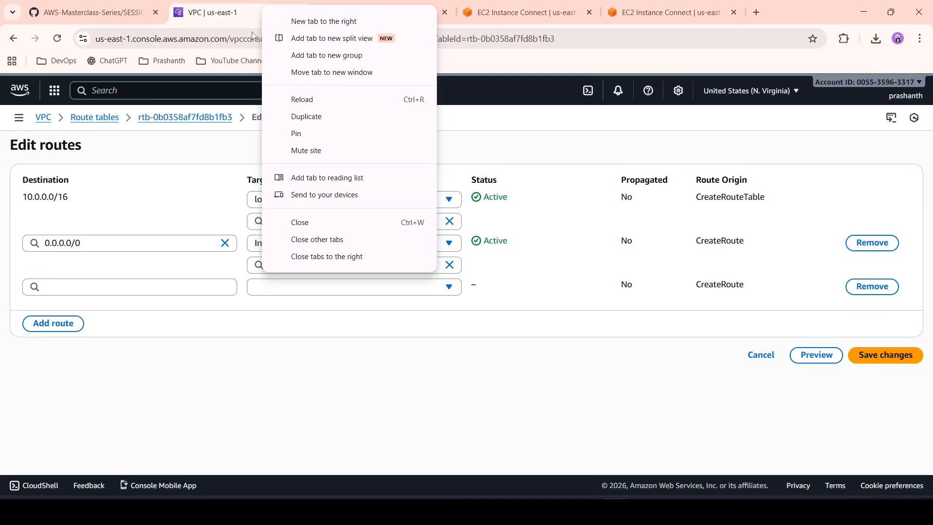
left_click(324, 124)
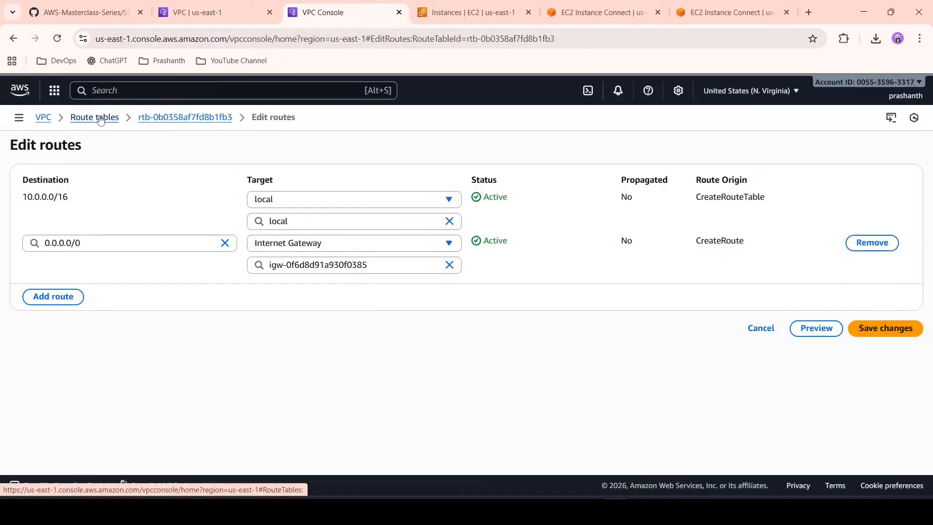
left_click(158, 120)
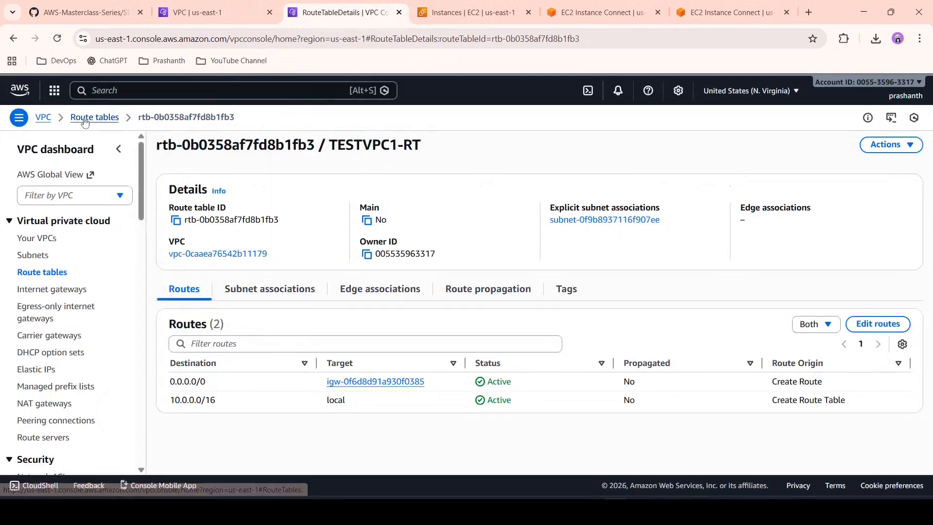
left_click(43, 119)
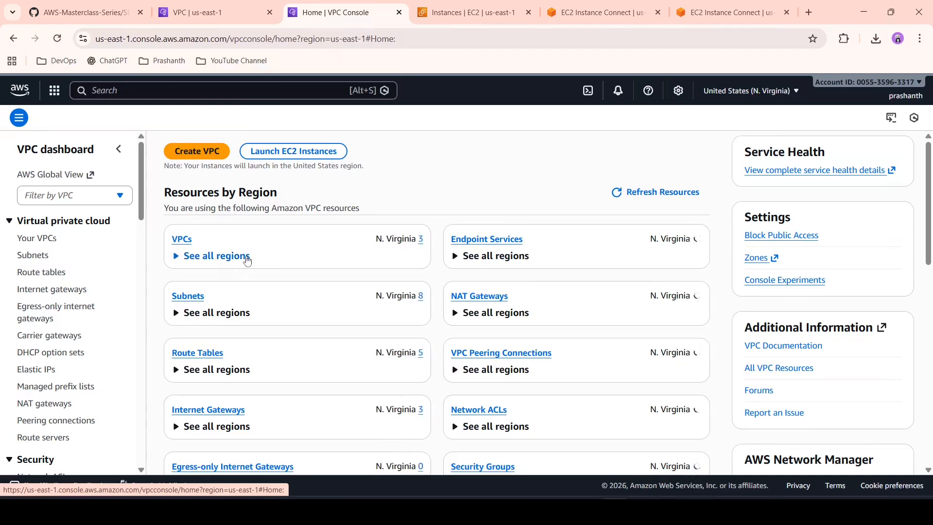
left_click(183, 241)
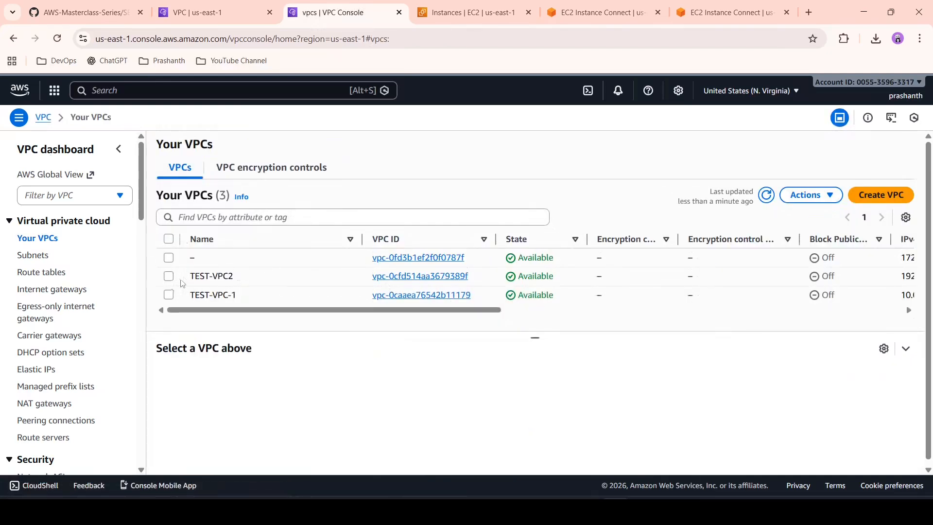
left_click(168, 276)
scroll(543, 392, "down", 2)
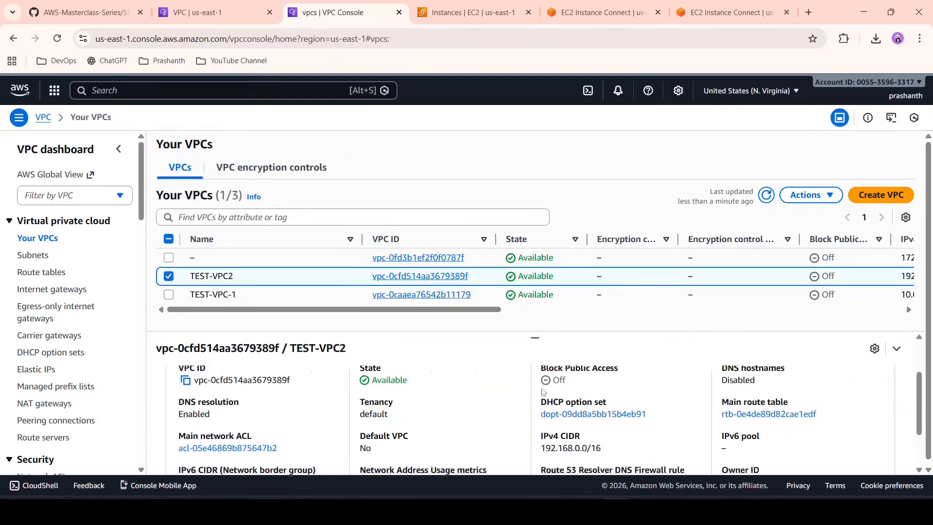
scroll(544, 391, "down", 1)
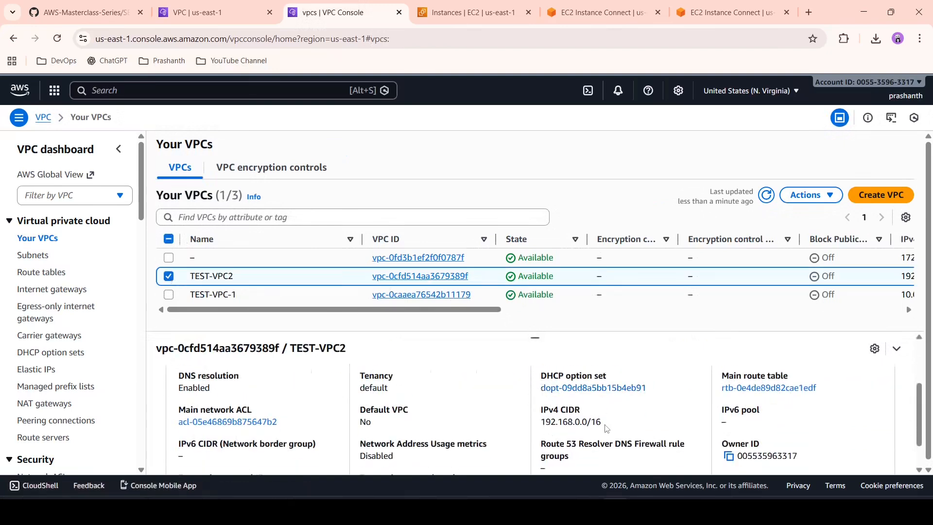
left_click_drag(599, 423, 541, 428)
key("ctrl+c")
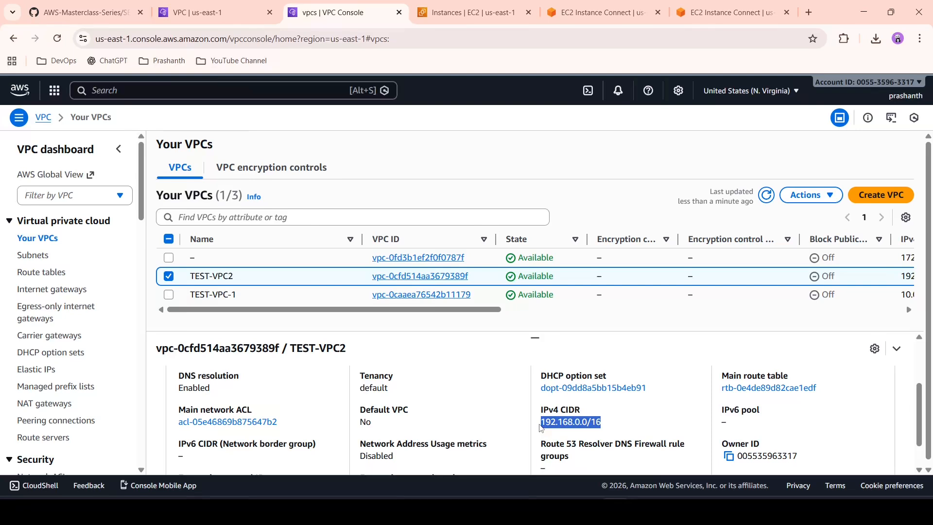
Step: Back in the TESTVPC1-RT route editor, set the new route's destination to 192.168.0.0/16
left_click(225, 5)
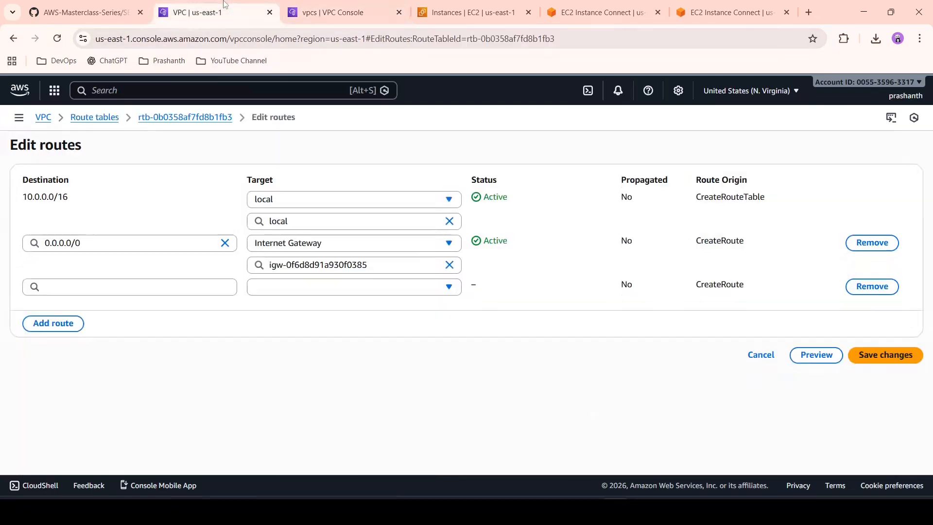
left_click(202, 285)
key("ctrl+v")
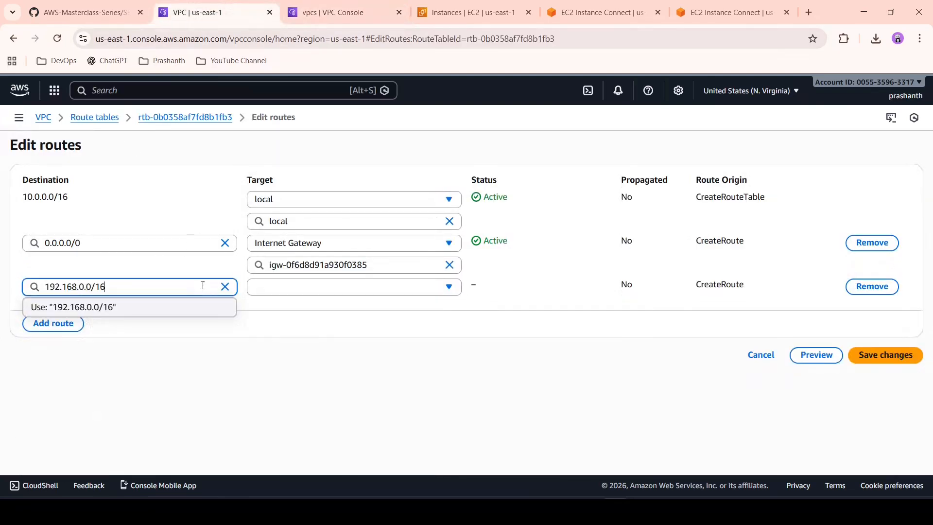
left_click(327, 351)
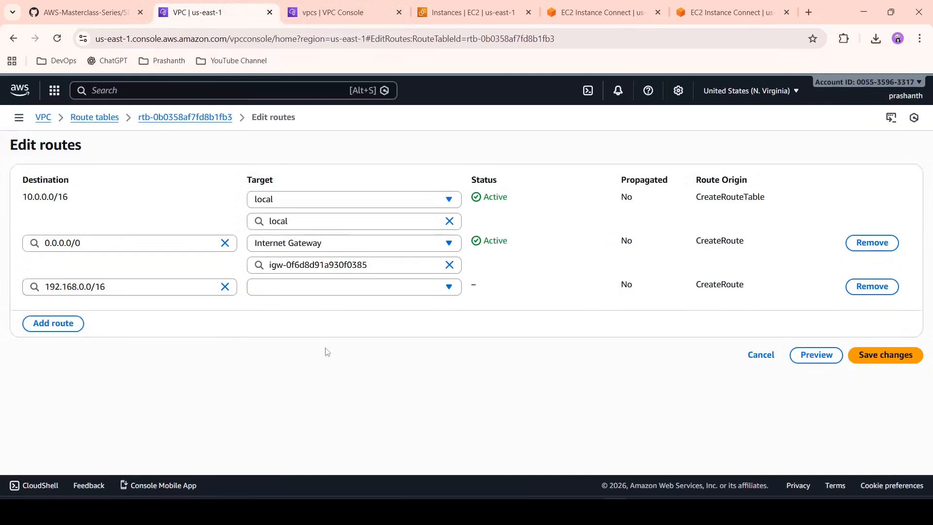
Step: Target the 192.168.0.0/16 route at the peering connection VPC1-VPC2-PEERING CONNECTION and save the route changes
left_click(371, 287)
scroll(348, 391, "down", 1)
scroll(348, 392, "down", 3)
left_click(348, 391)
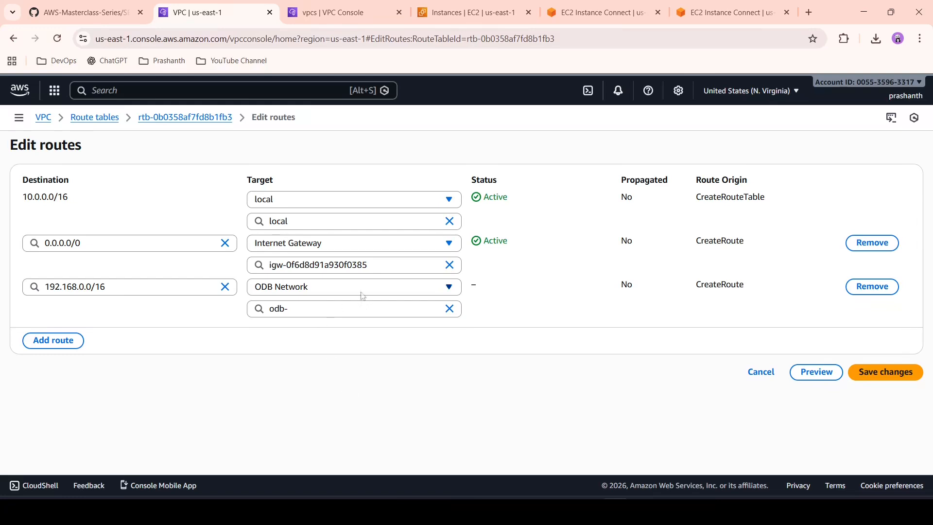
left_click(408, 294)
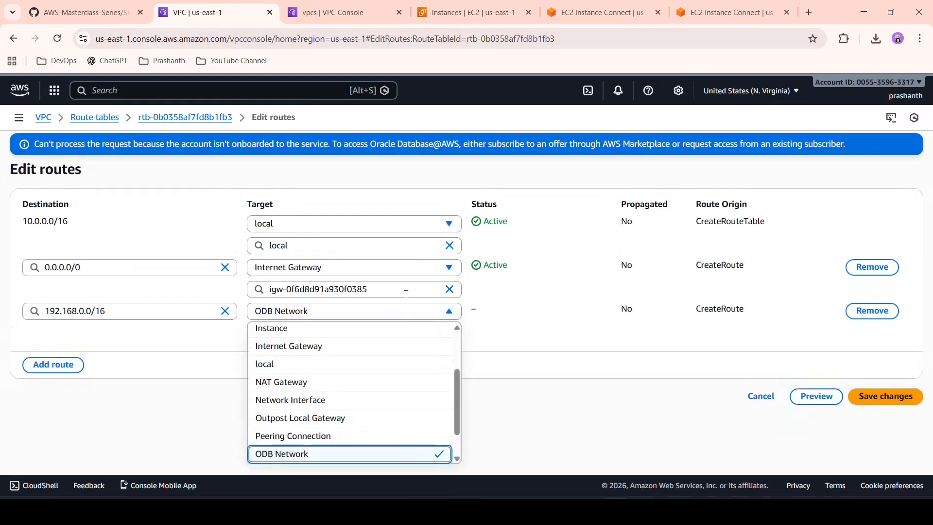
left_click(351, 440)
left_click(386, 332)
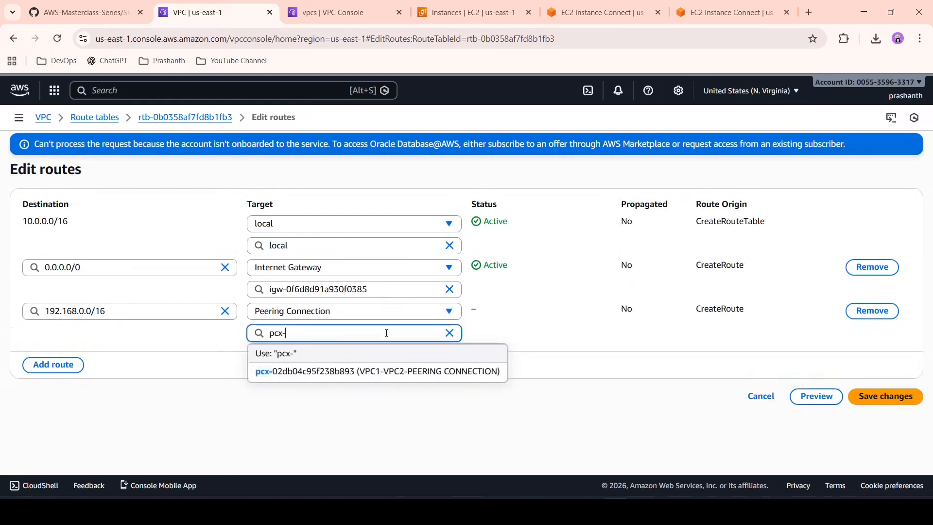
left_click(353, 378)
left_click(905, 401)
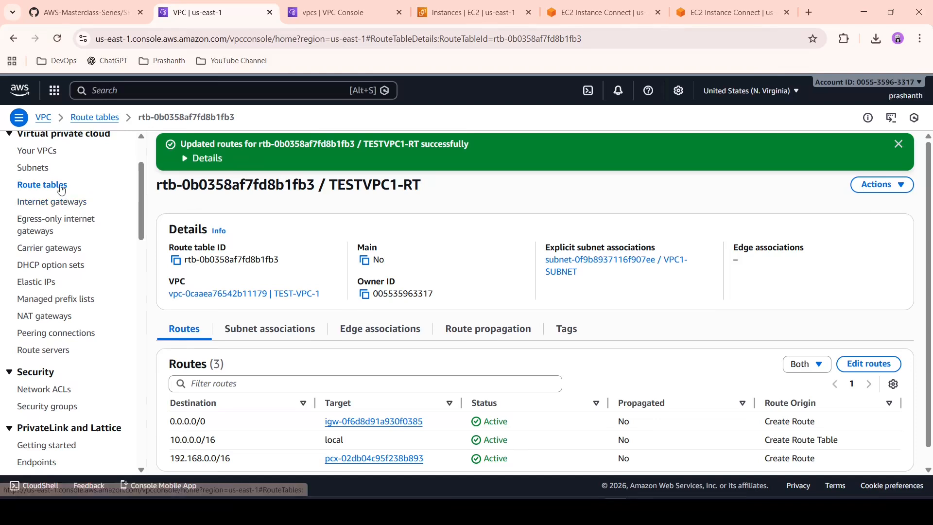
Step: Open the TESTVPC-2 route table for route editing and add an empty route
left_click(96, 120)
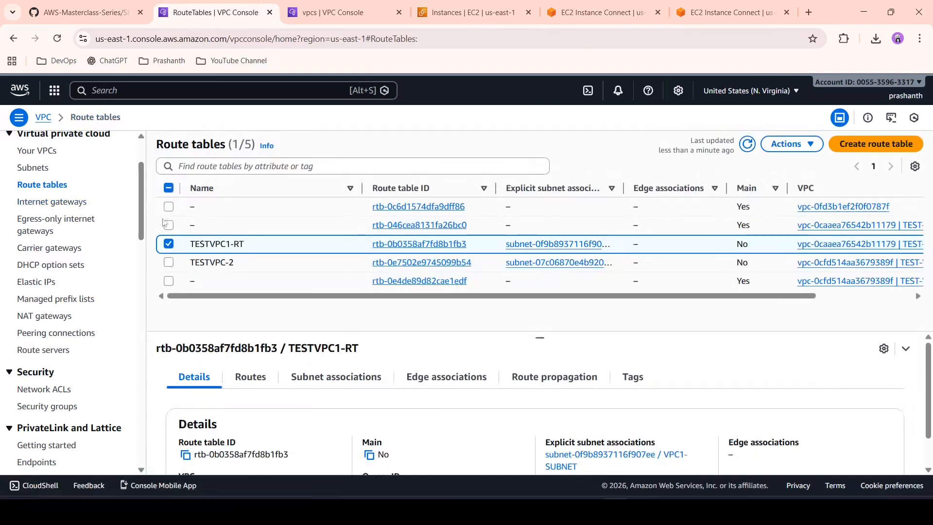
left_click(168, 245)
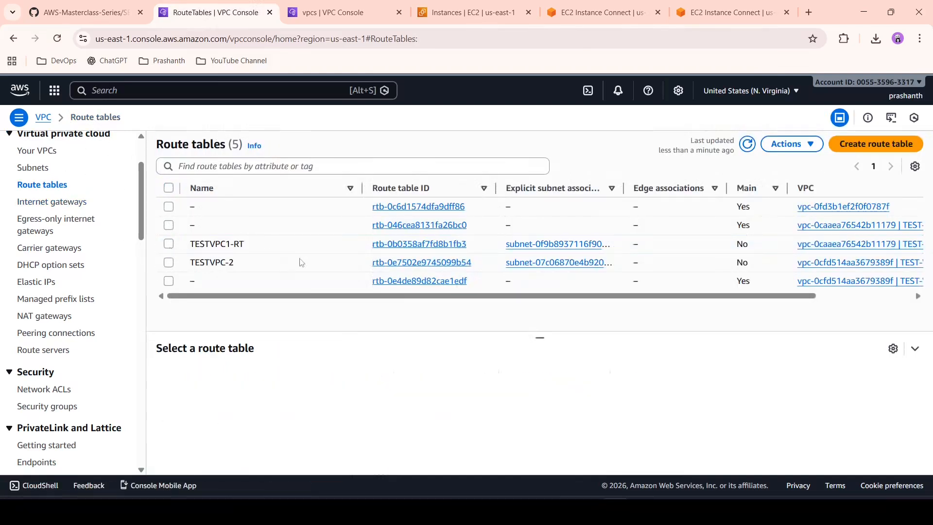
left_click(396, 265)
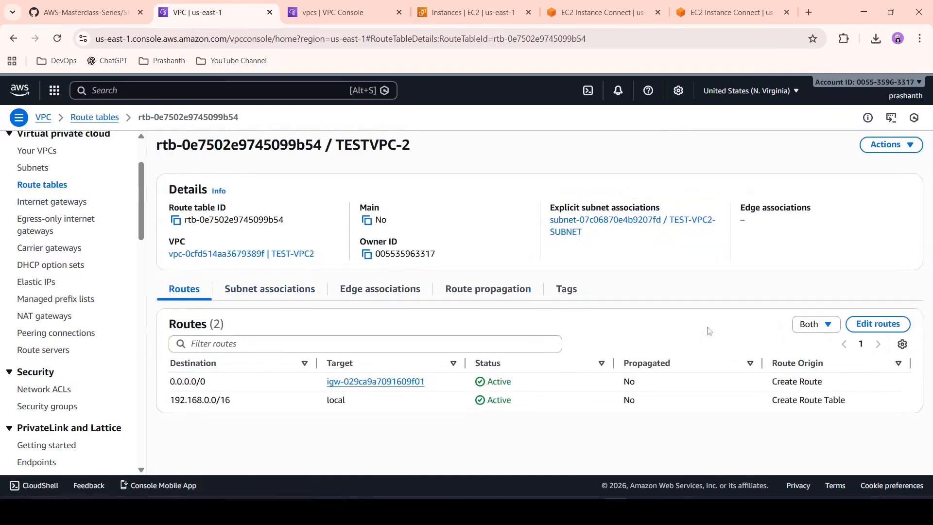
left_click(878, 330)
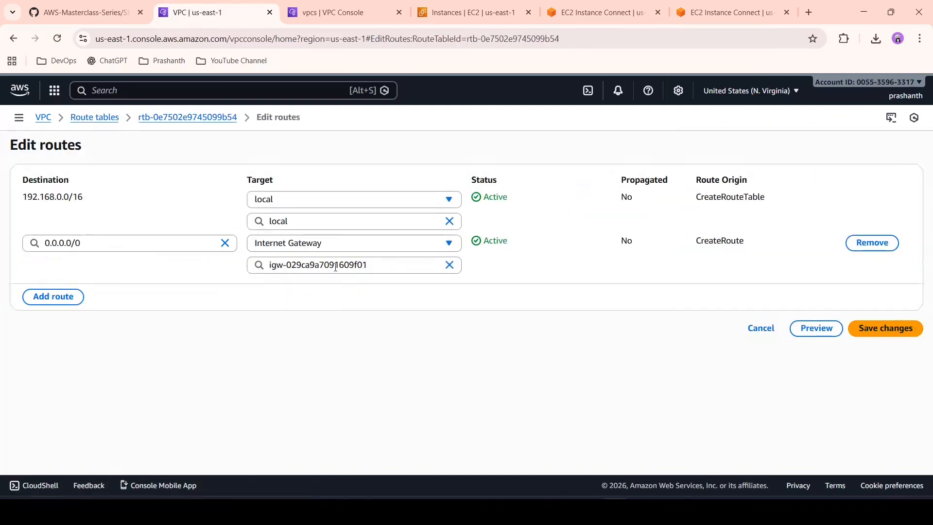
left_click(72, 296)
Step: In the other tab's VPC list, select only TEST-VPC-1 and copy its IPv4 CIDR
left_click(326, 6)
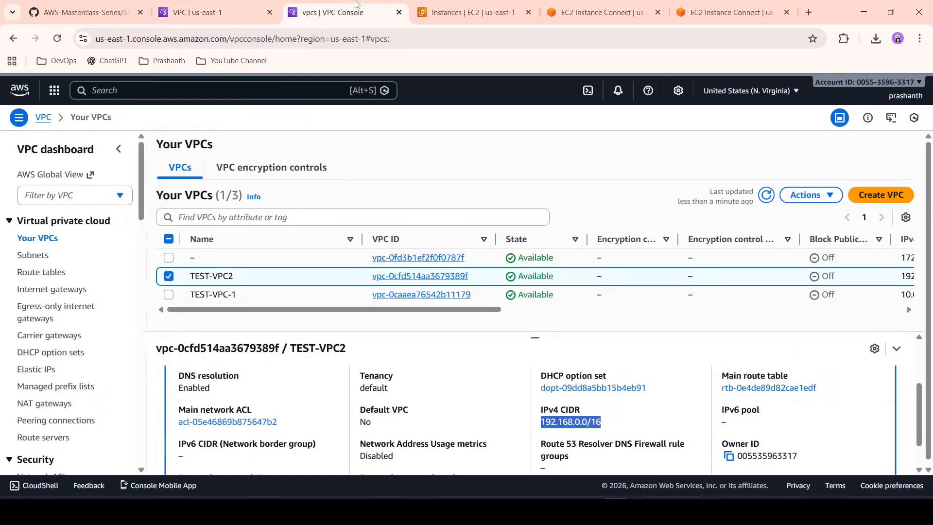
left_click(169, 276)
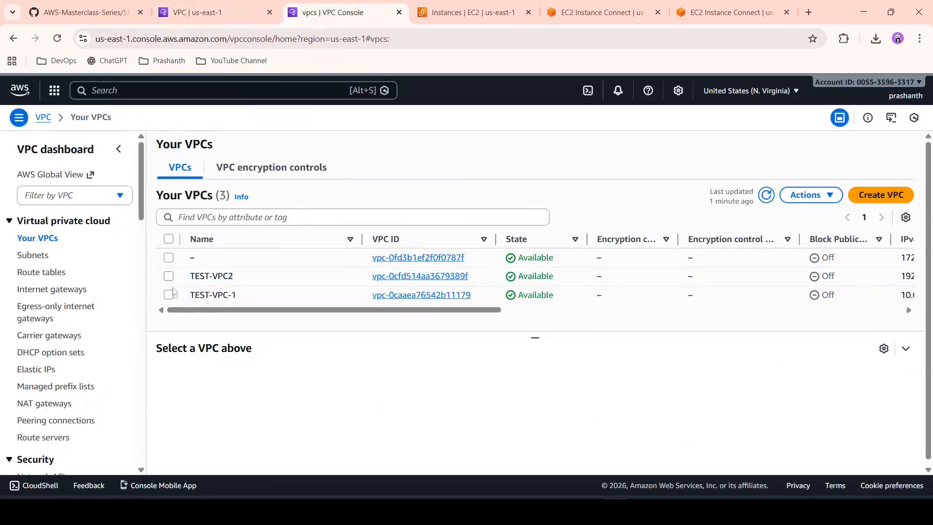
left_click(169, 294)
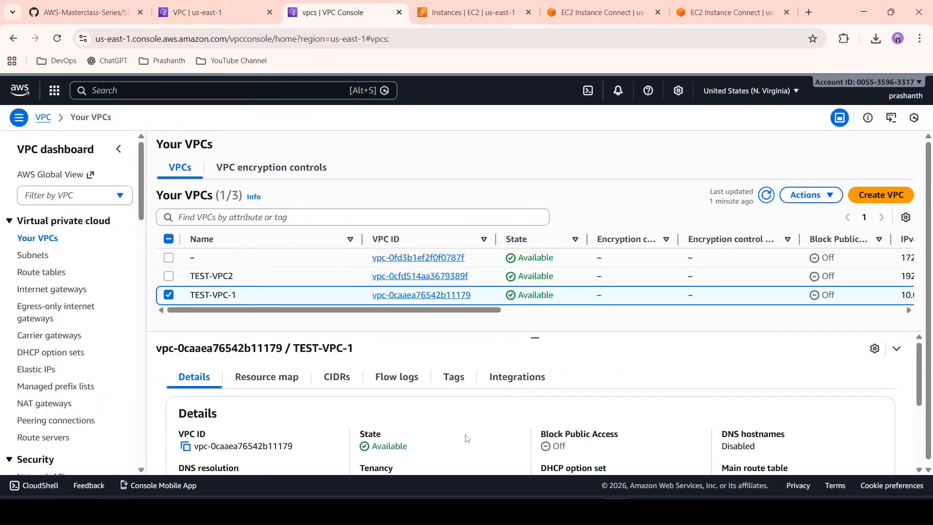
scroll(468, 439, "down", 3)
left_click_drag(591, 387, 534, 390)
key("ctrl+c")
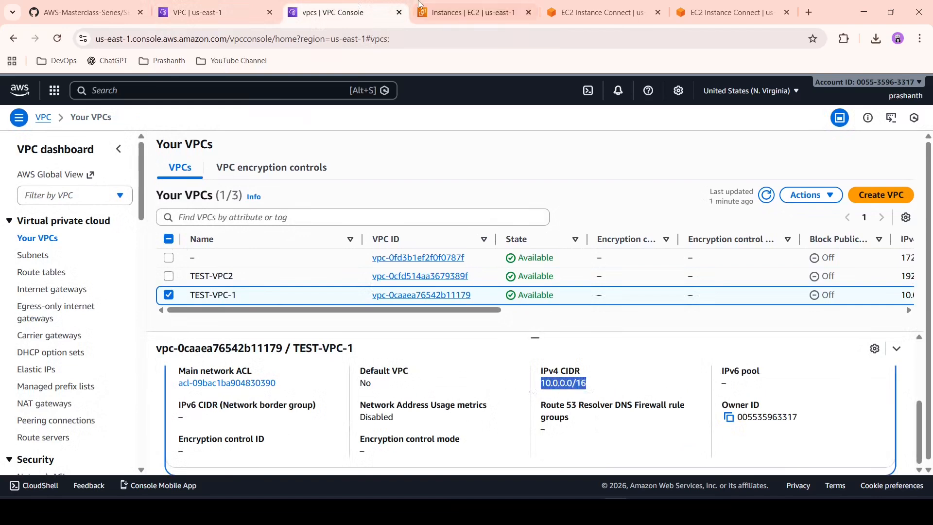
Step: Back in the TESTVPC-2 route editor, set the new route's destination to 10.0.0.0/16
left_click(229, 4)
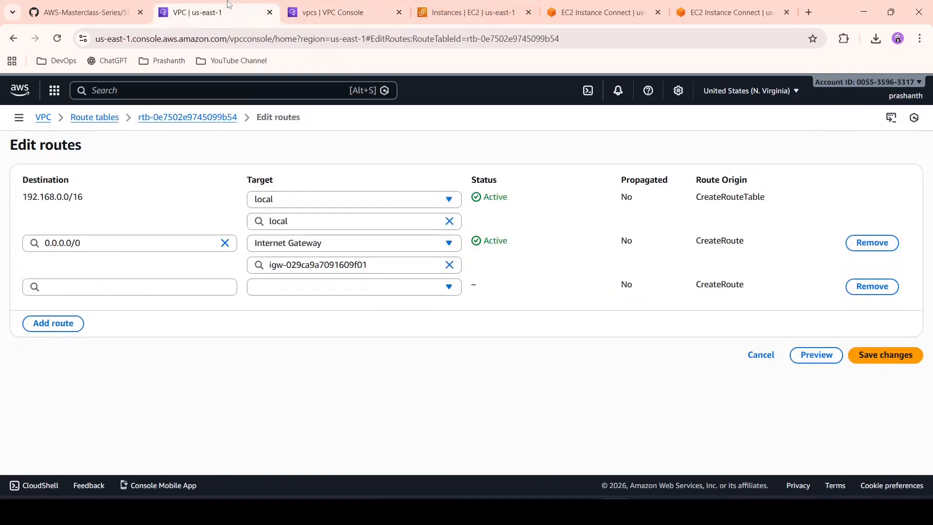
left_click(204, 290)
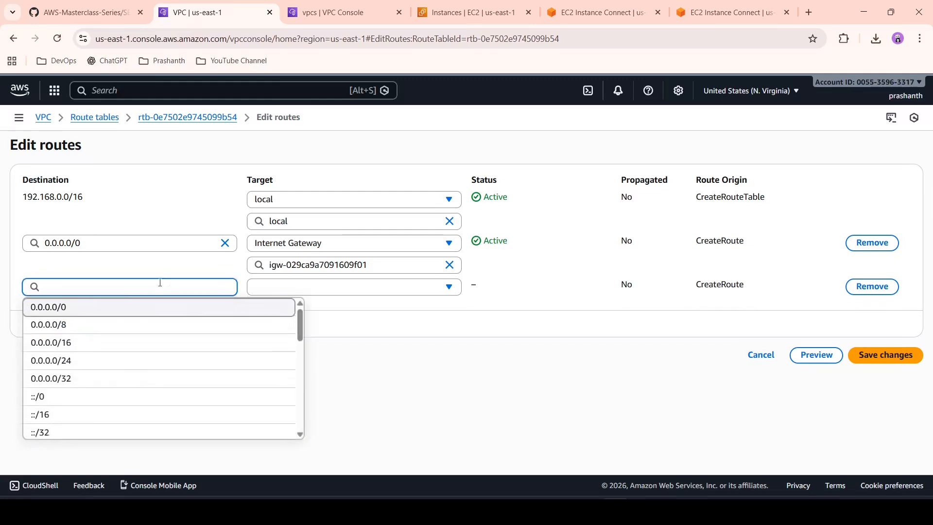
key("ctrl+v")
left_click(163, 311)
Step: Target the 10.0.0.0/16 route at the peering connection VPC1-VPC2-PEERING CONNECTION and save the route changes
left_click(308, 287)
scroll(340, 376, "down", 2)
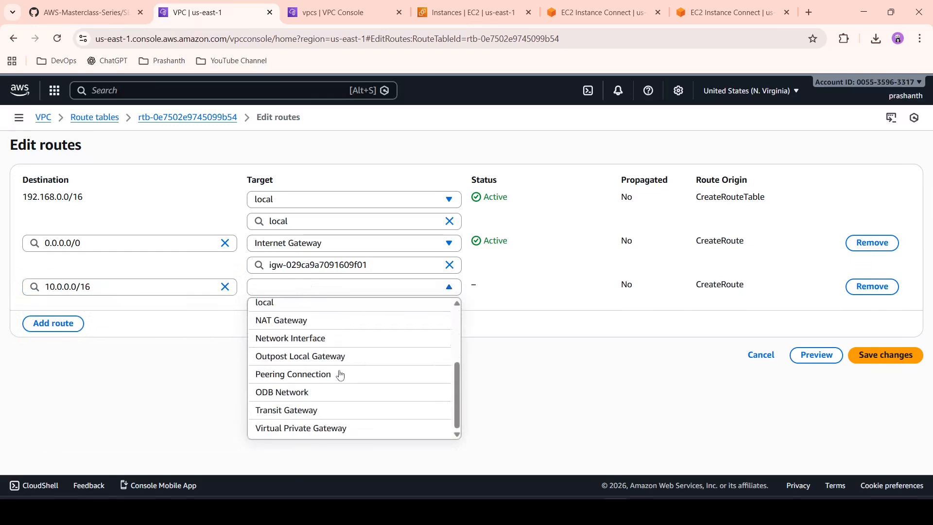
left_click(341, 375)
left_click(348, 309)
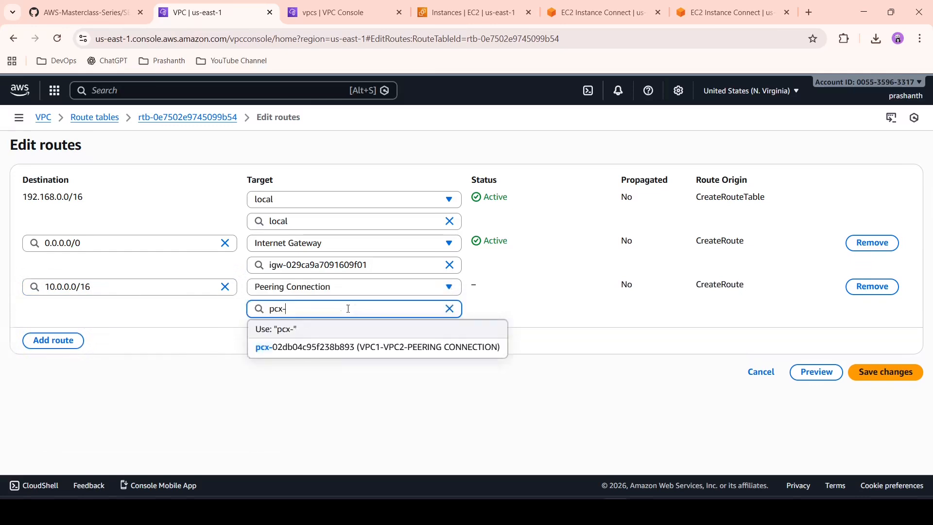
left_click(357, 348)
left_click(886, 372)
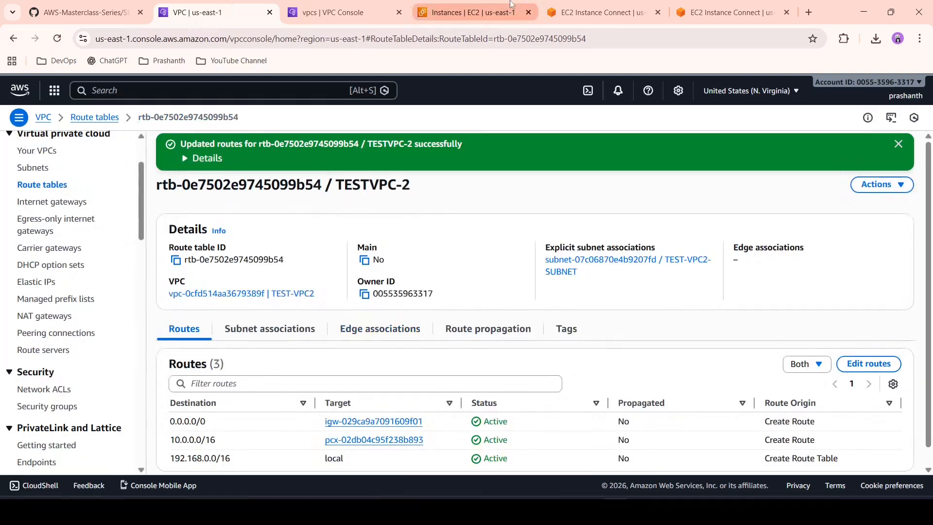
Step: In the PR-EC2-2 terminal, rerun the ping to PR-EC2-1's private address 10.0.0.227
left_click(469, 12)
left_click(577, 5)
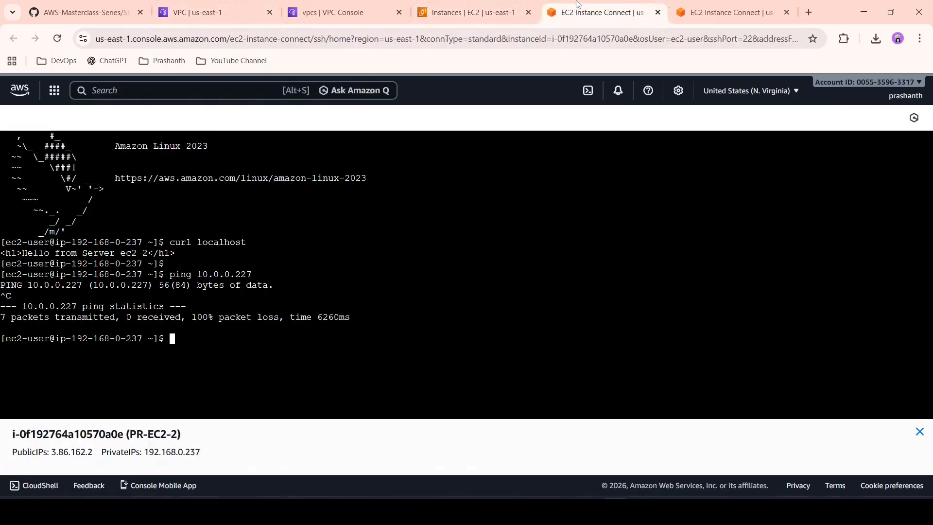
key("Up")
key("Up")
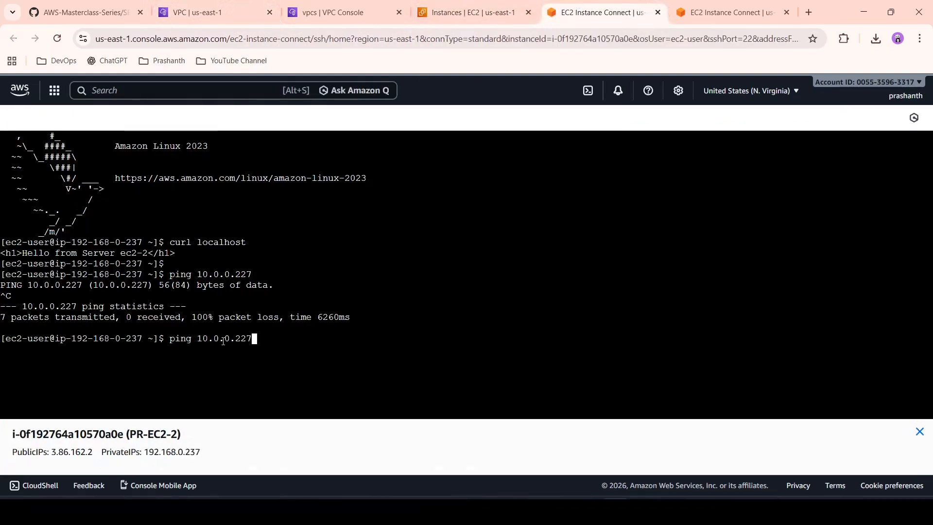
key("Down")
key("Return")
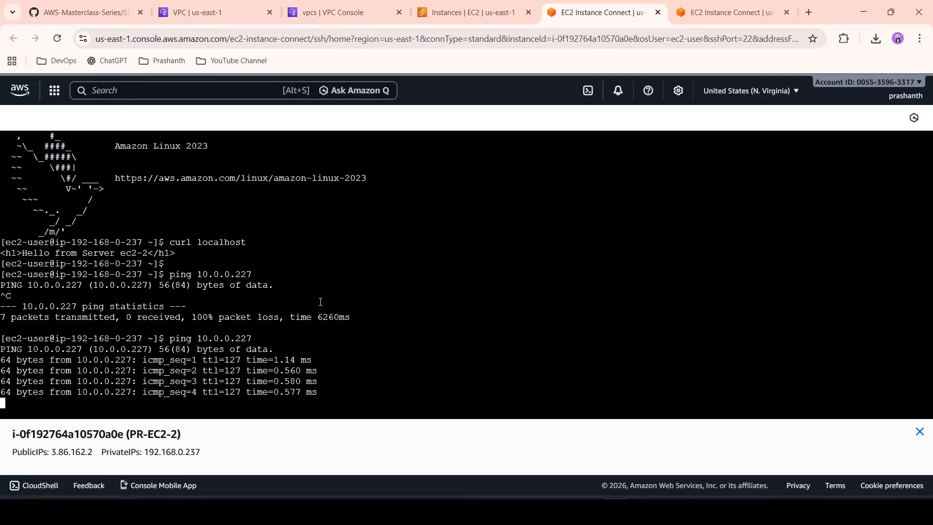
Step: Check PR-EC2-1's private IPv4 address in the EC2 instance list, and stop the running ping in the PR-EC2-2 terminal
left_click(340, 12)
left_click(462, 10)
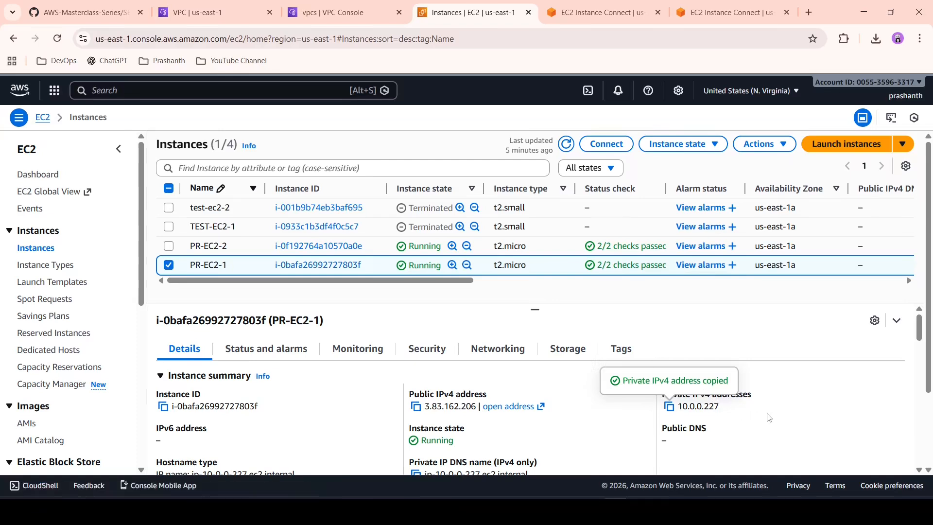
left_click(616, 4)
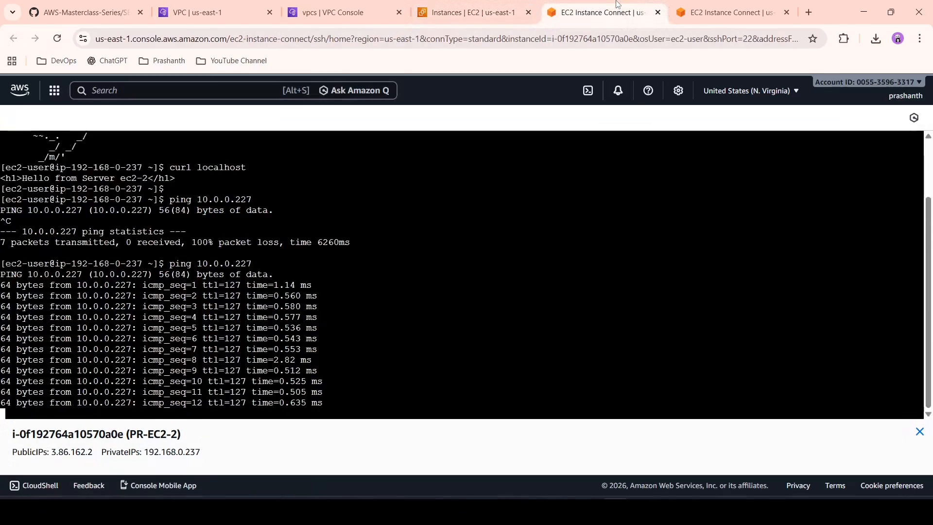
key("ctrl+c")
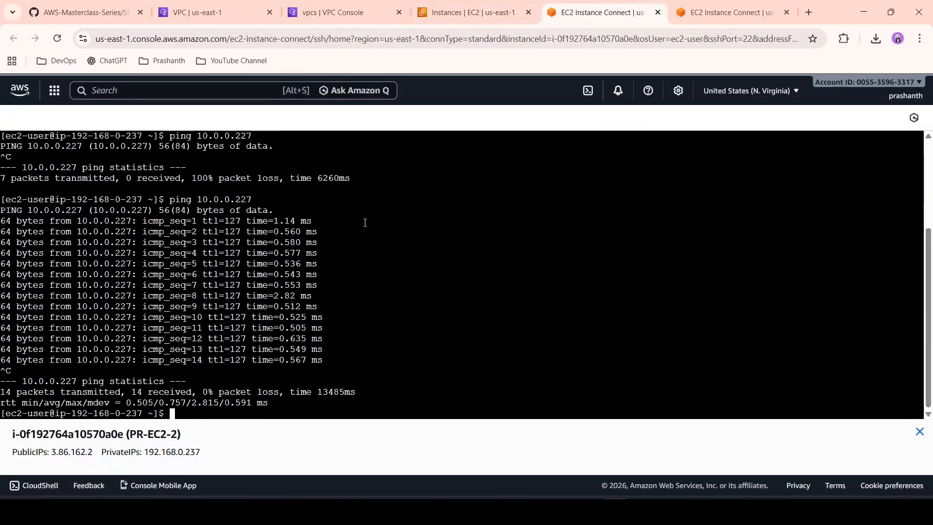
Step: Request PR-EC2-1's web page from the PR-EC2-2 terminal with curl 10.0.0.227
key("Return")
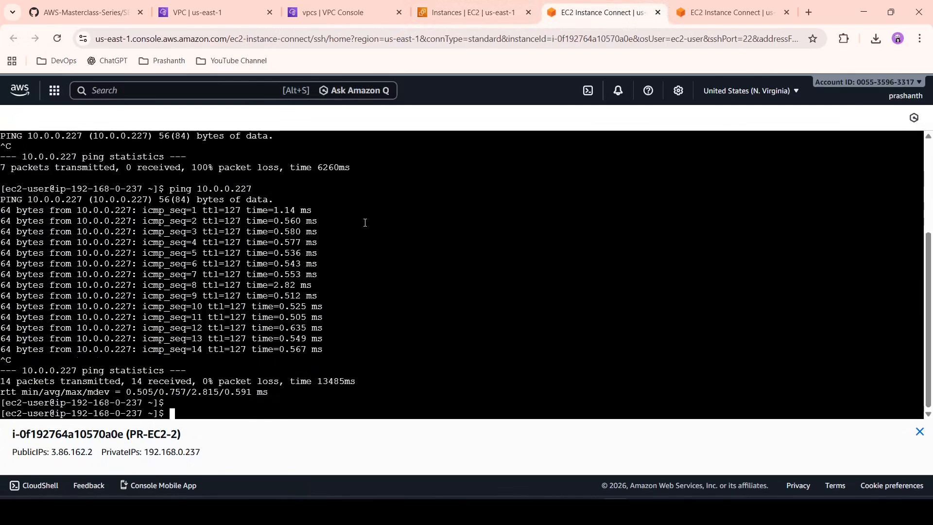
type("curl 10.0.0.227")
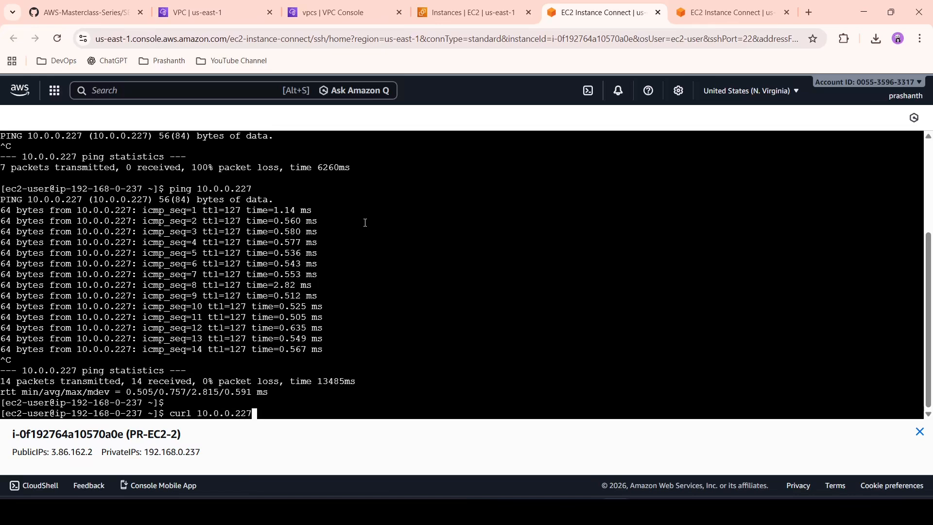
key("Return")
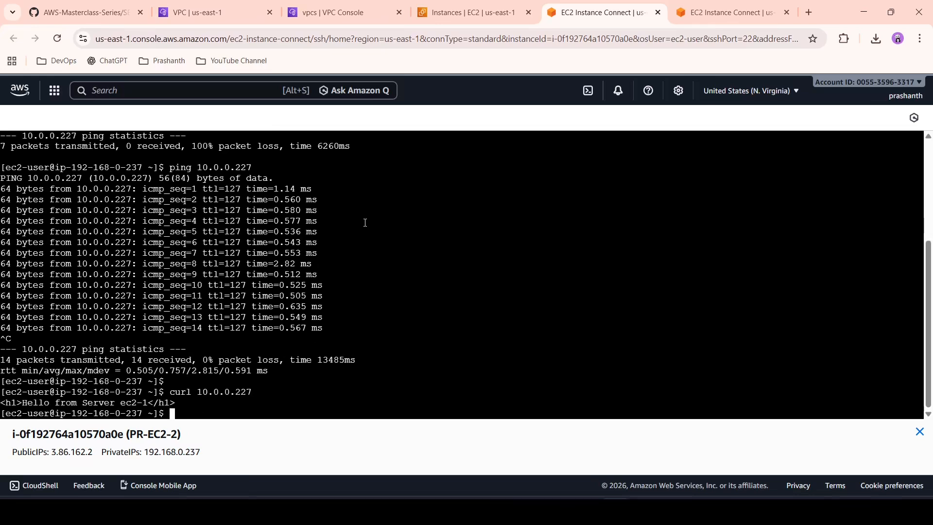
key("Return")
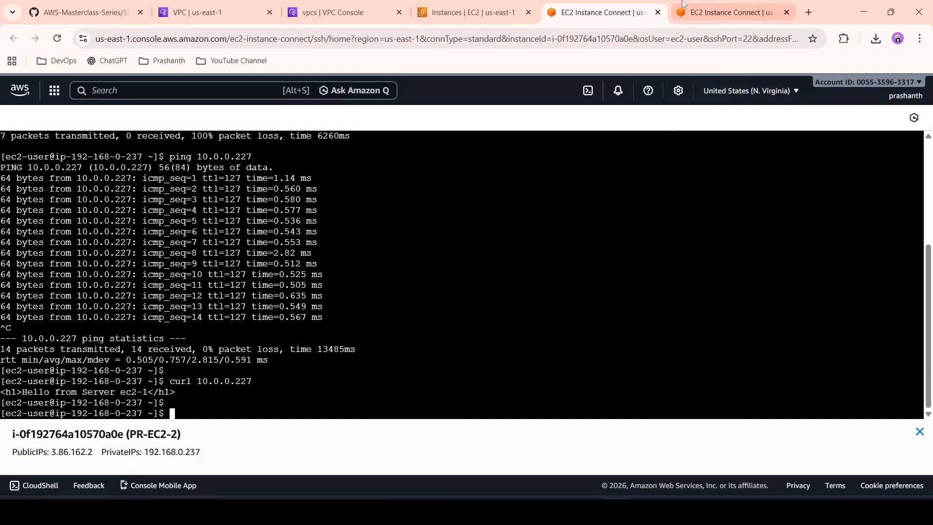
Step: In the PR-EC2-1 terminal, rerun the ping to PR-EC2-2's private address 192.168.0.237 and stop it after several replies
left_click(729, 10)
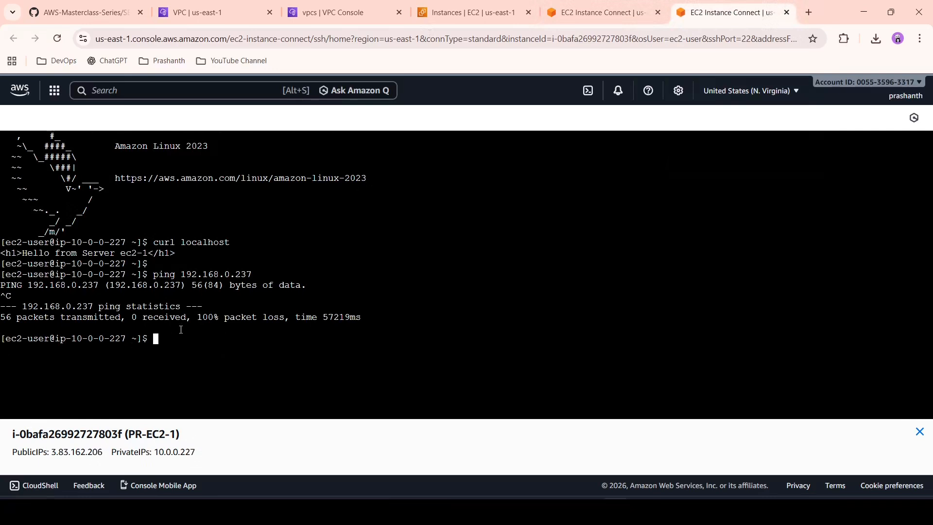
key("ctrl+Page_Up")
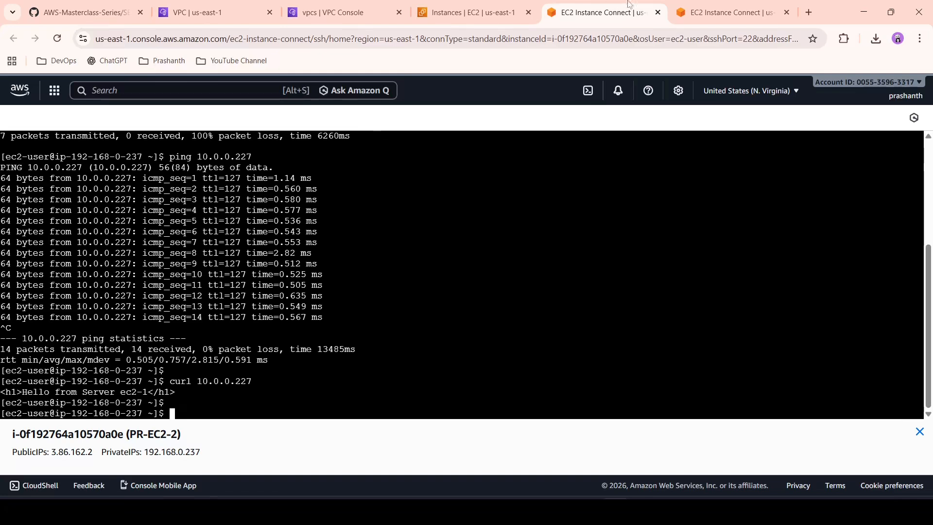
left_click(704, 4)
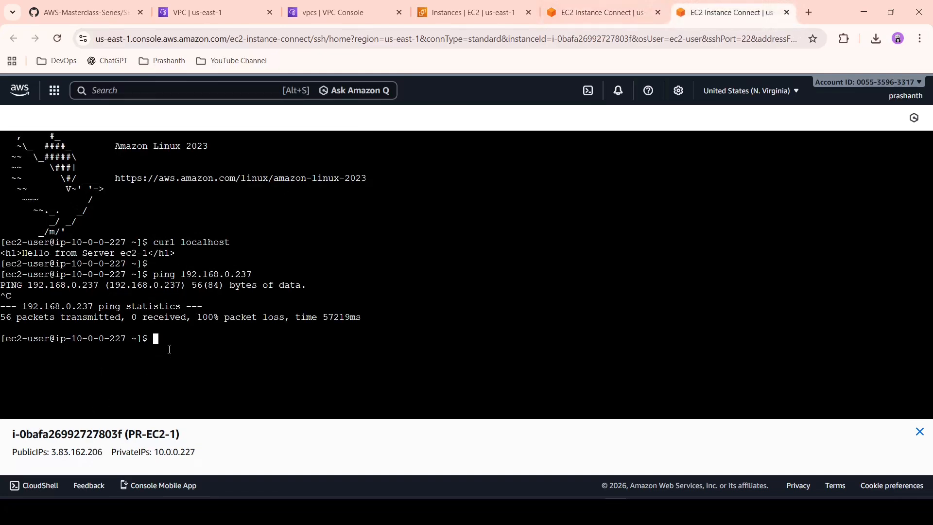
key("Up")
key("Return")
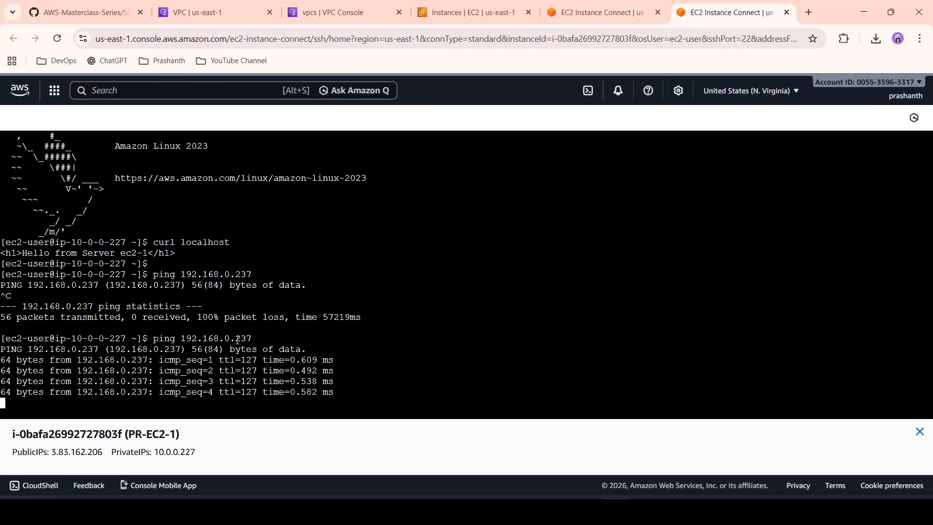
key("ctrl+c")
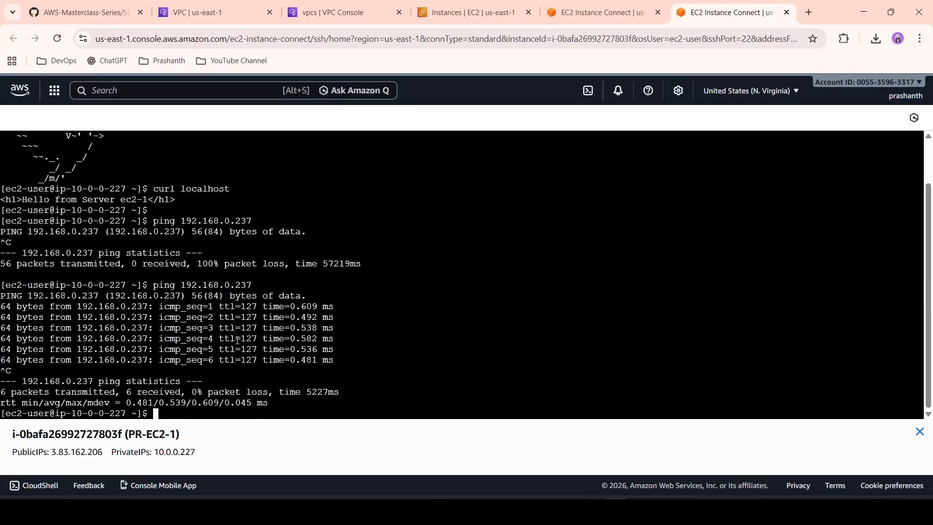
Step: Request PR-EC2-2's web page from the PR-EC2-1 terminal with curl 192.168.0.237
key("Return")
key("Return")
type("cu")
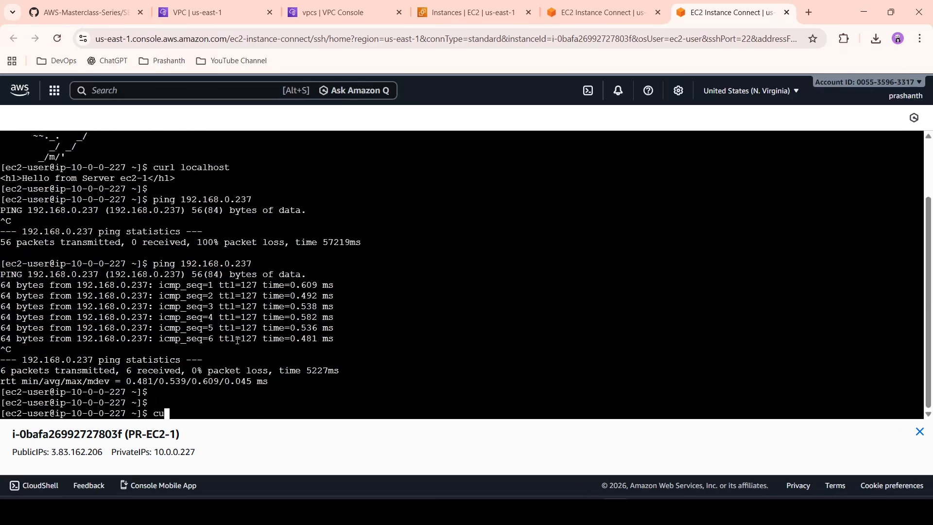
type("rl 192.168.0.237")
key("Return")
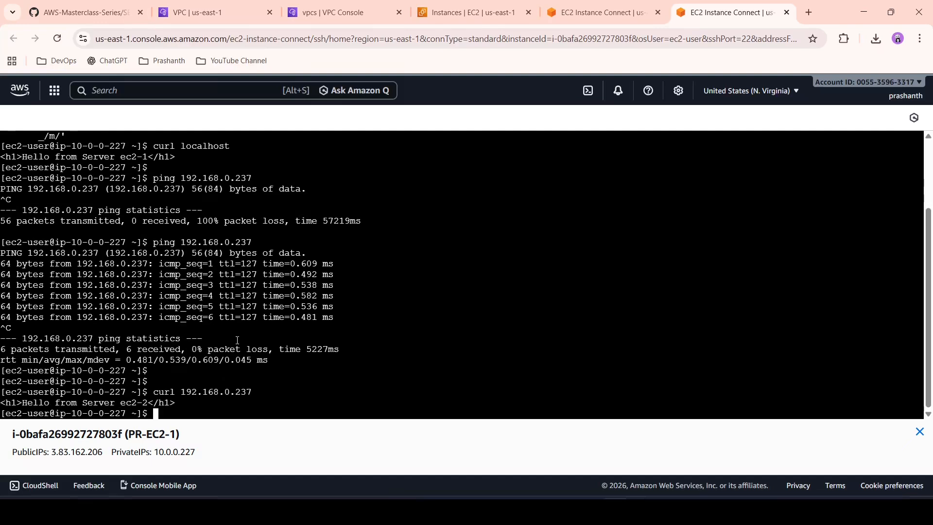
key("Return")
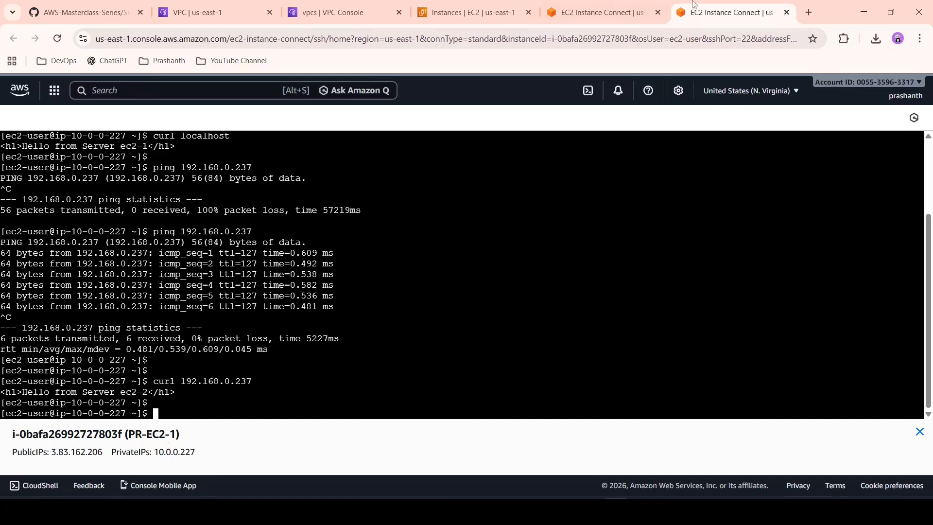
Step: Deselect PR-EC2-1 in the EC2 instance list and return to the PR-EC2-2 terminal
left_click(612, 4)
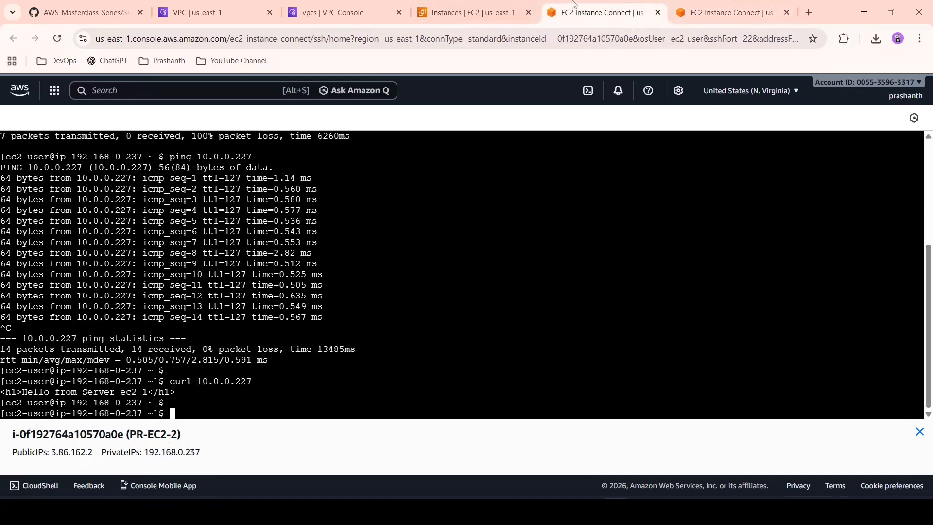
left_click(467, 13)
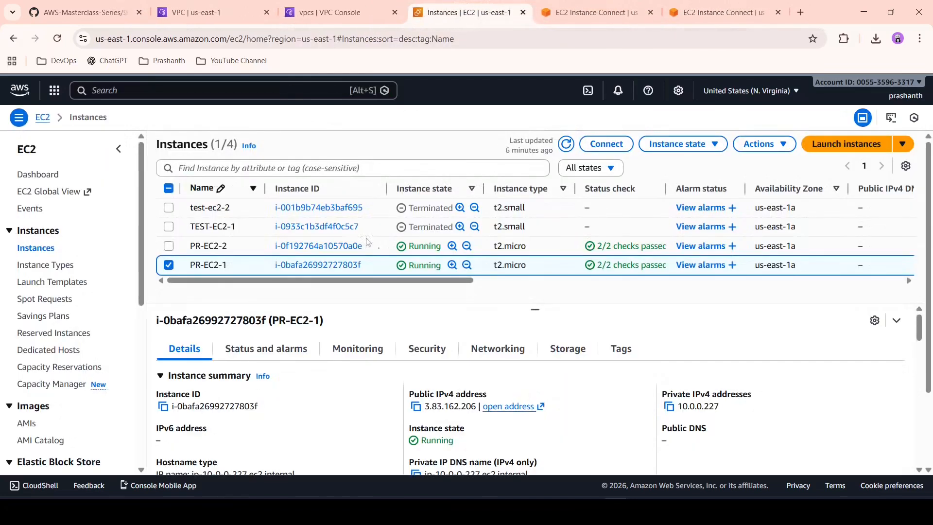
left_click(168, 266)
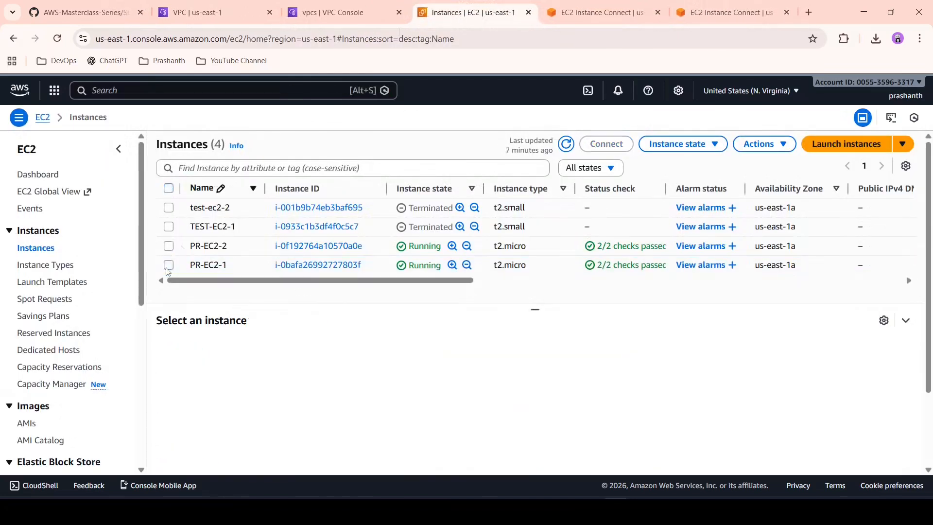
left_click(602, 12)
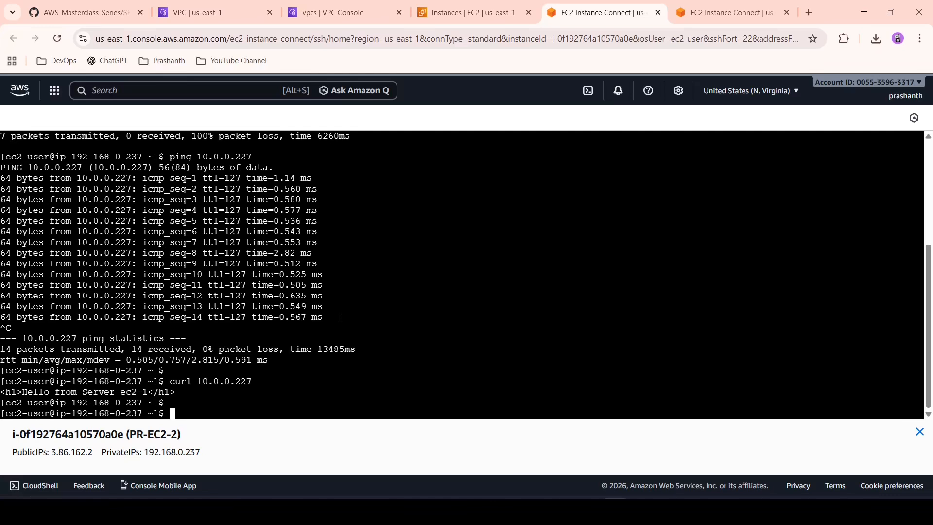